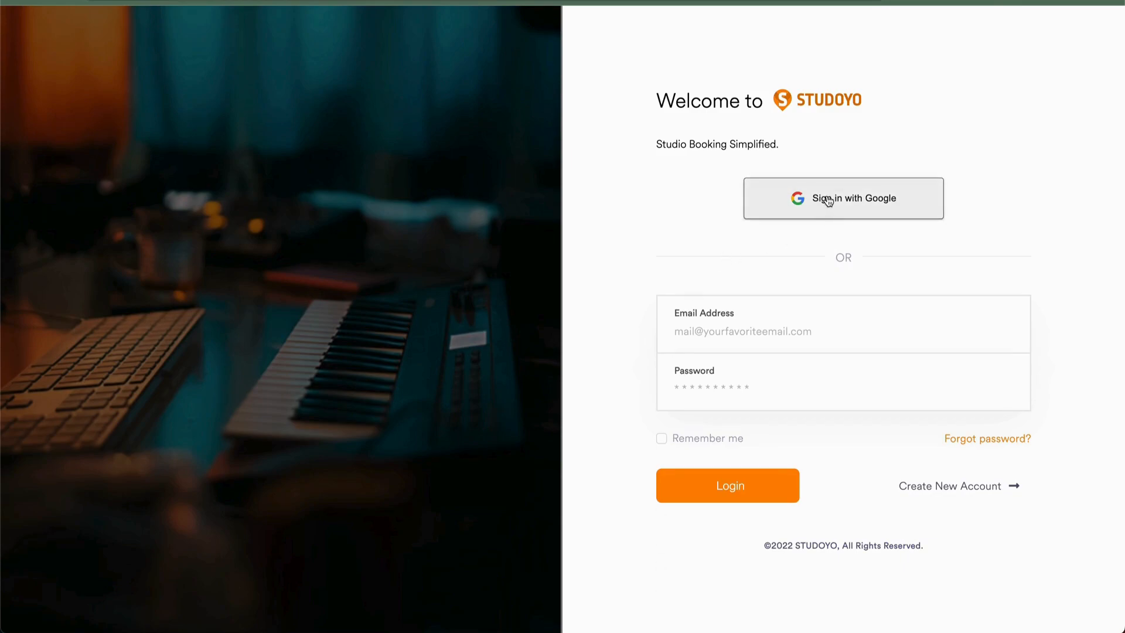
{"action": "left_click", "coordinate": [721, 329]}
{"action": "left_click", "coordinate": [689, 383]}
{"action": "left_click", "coordinate": [599, 370]}
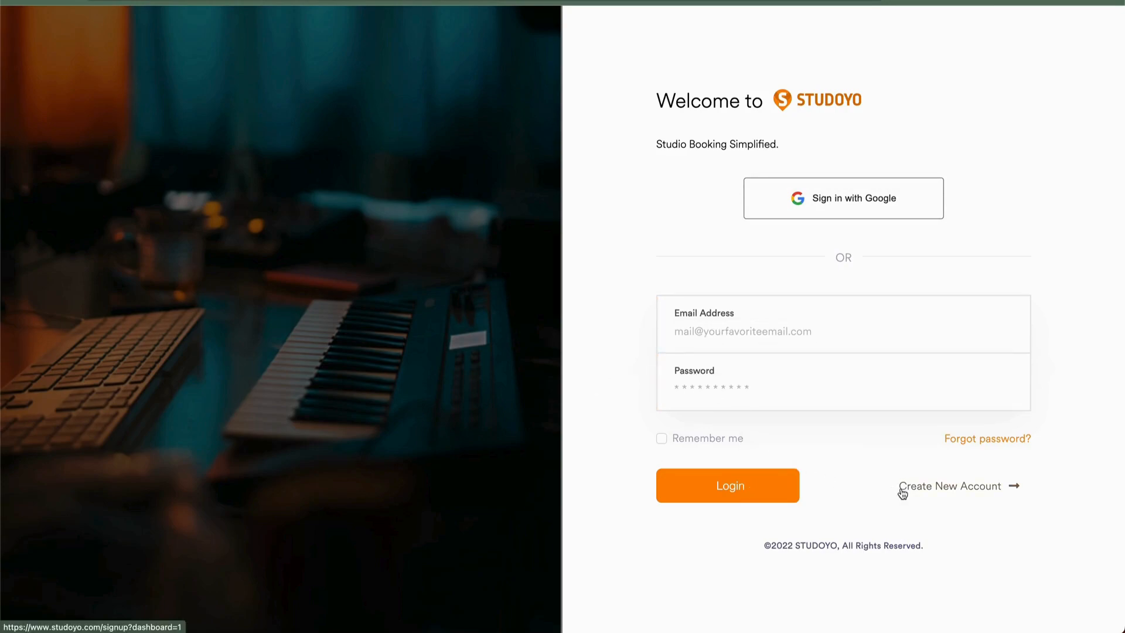
- Create a new account by signing up with Google and choosing an existing Google account
{"action": "left_click", "coordinate": [931, 493]}
{"action": "left_click", "coordinate": [691, 296]}
{"action": "left_click", "coordinate": [682, 352]}
{"action": "left_click", "coordinate": [678, 421]}
{"action": "left_click", "coordinate": [687, 500]}
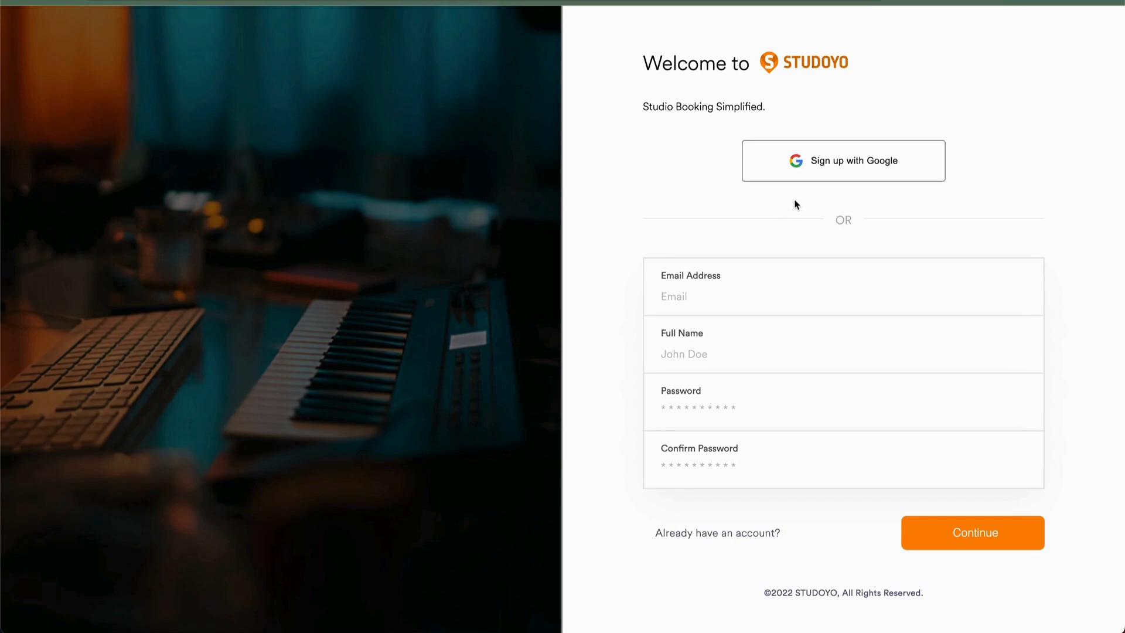
{"action": "left_click", "coordinate": [815, 164]}
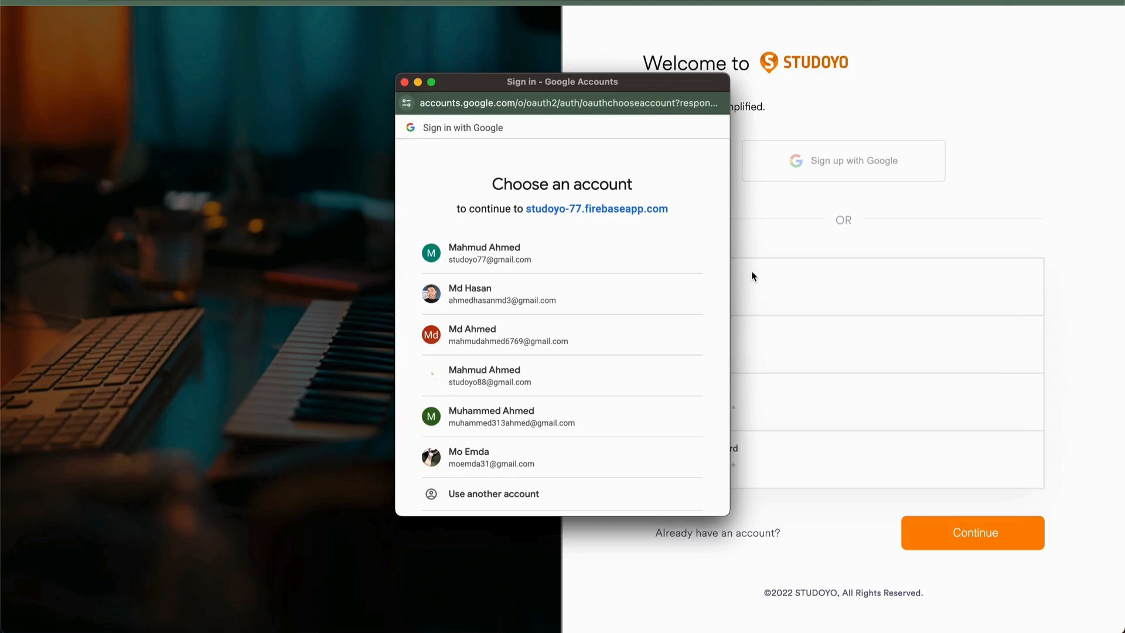
{"action": "left_click", "coordinate": [526, 381]}
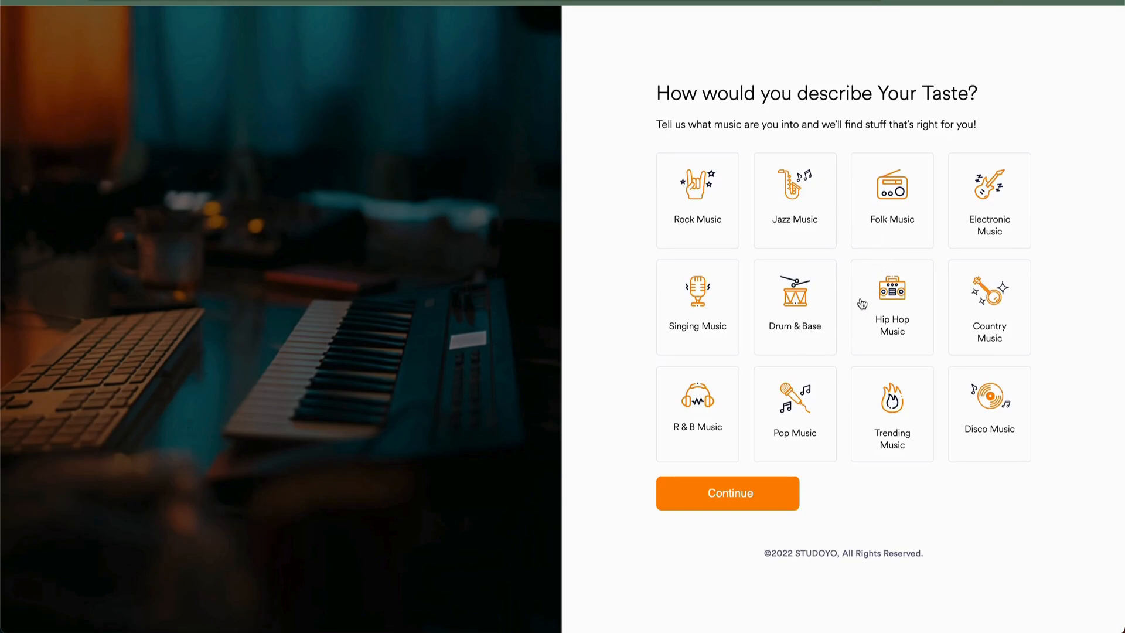
- Pick Hip Hop Music and R & B Music as music tastes and continue
{"action": "left_click", "coordinate": [884, 319]}
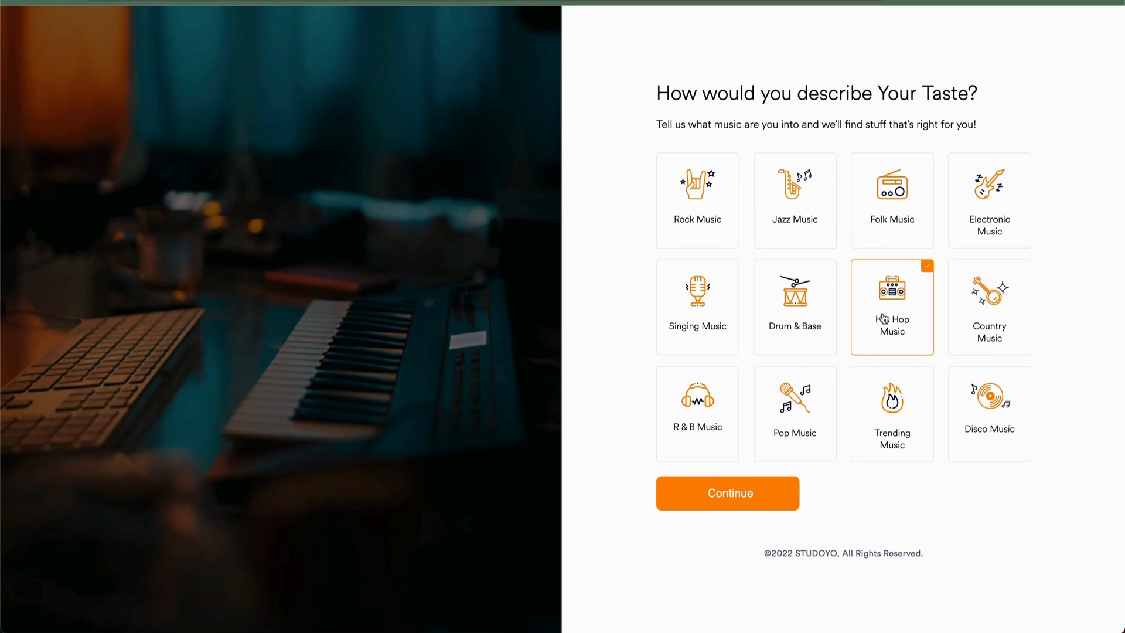
{"action": "left_click", "coordinate": [696, 431]}
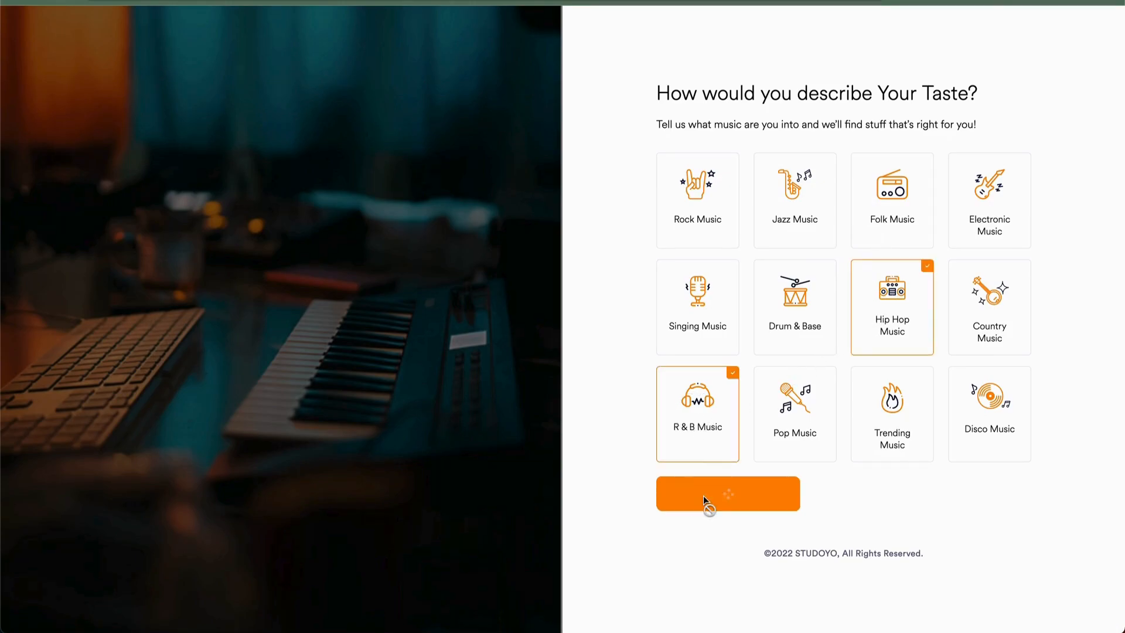
{"action": "left_click", "coordinate": [703, 495]}
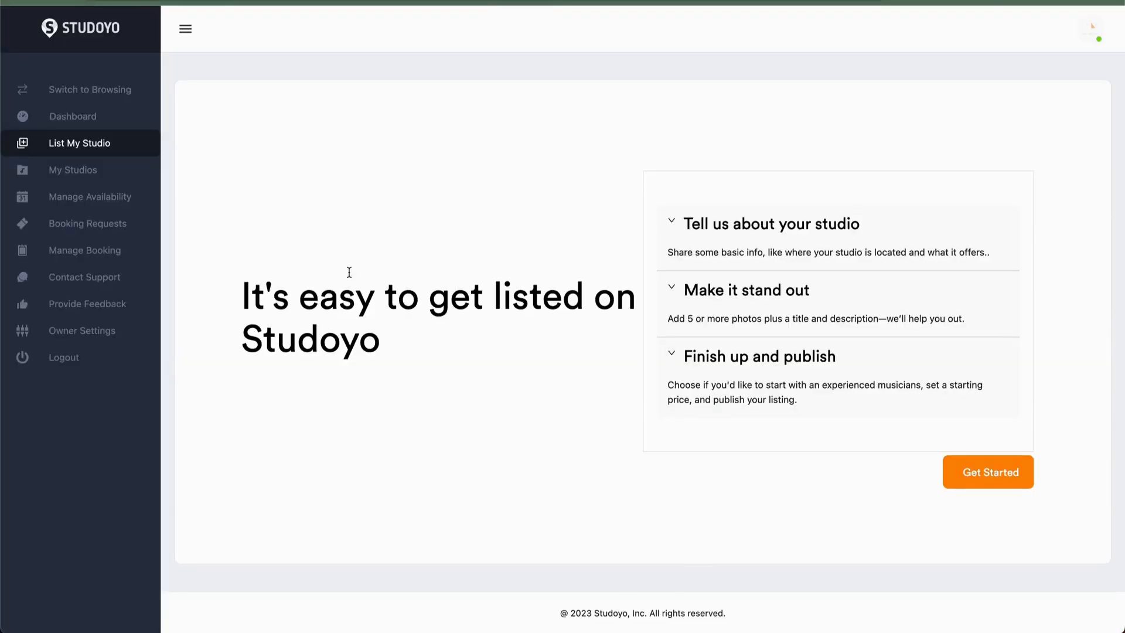
- Start a new studio listing and enter Studio X as the studio name
{"action": "left_click", "coordinate": [977, 484]}
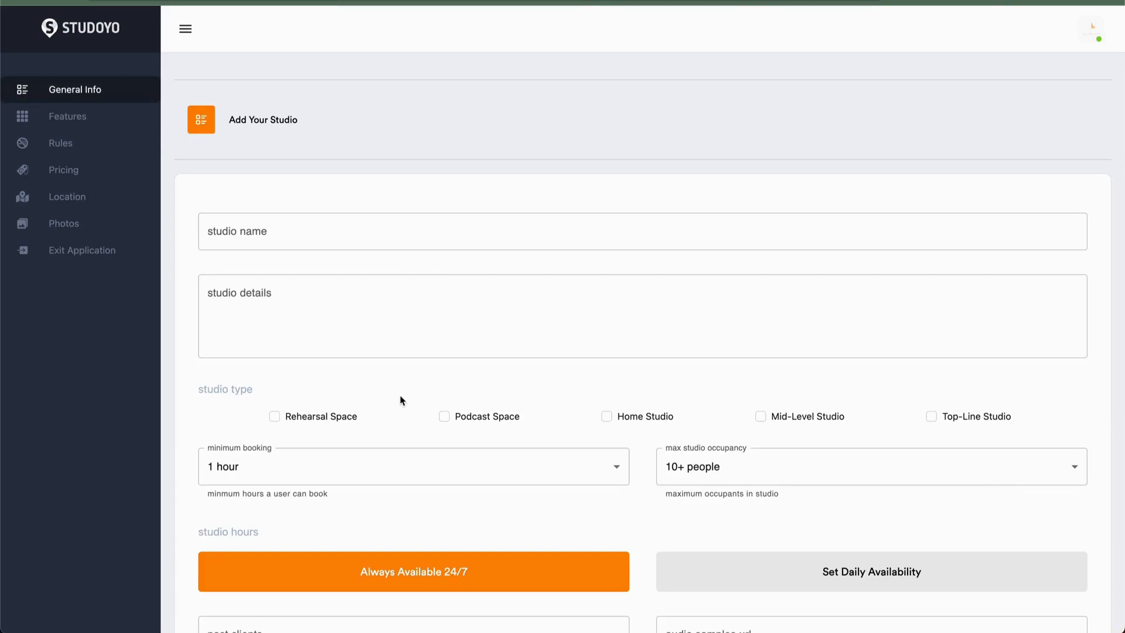
{"action": "scroll", "coordinate": [400, 394], "scroll_direction": "down", "scroll_amount": 4}
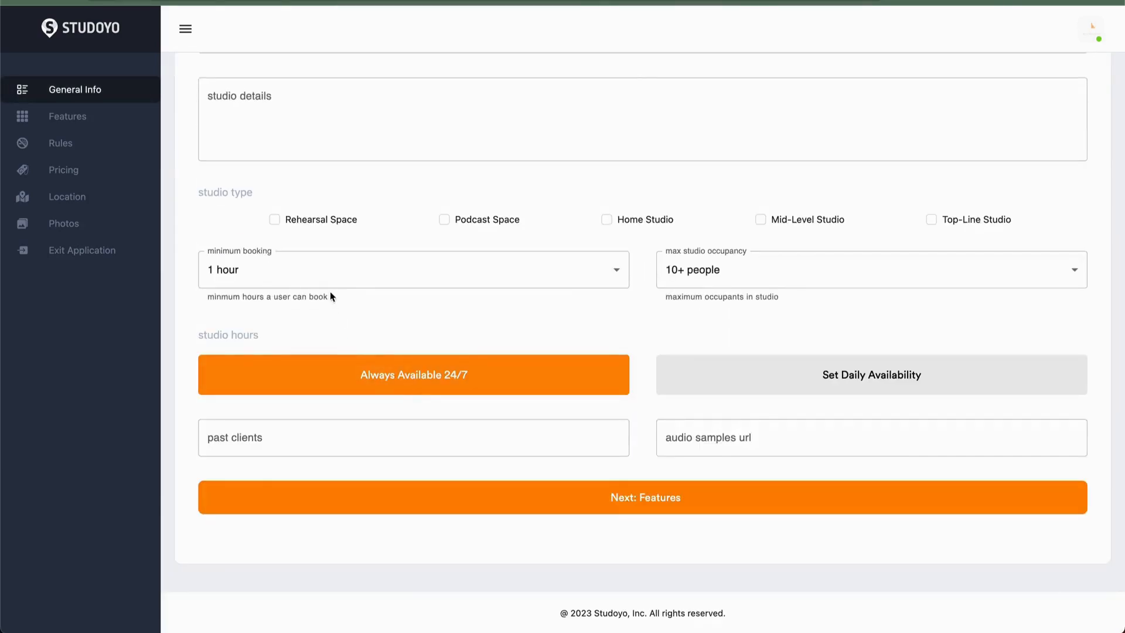
{"action": "scroll", "coordinate": [332, 291], "scroll_direction": "up", "scroll_amount": 4}
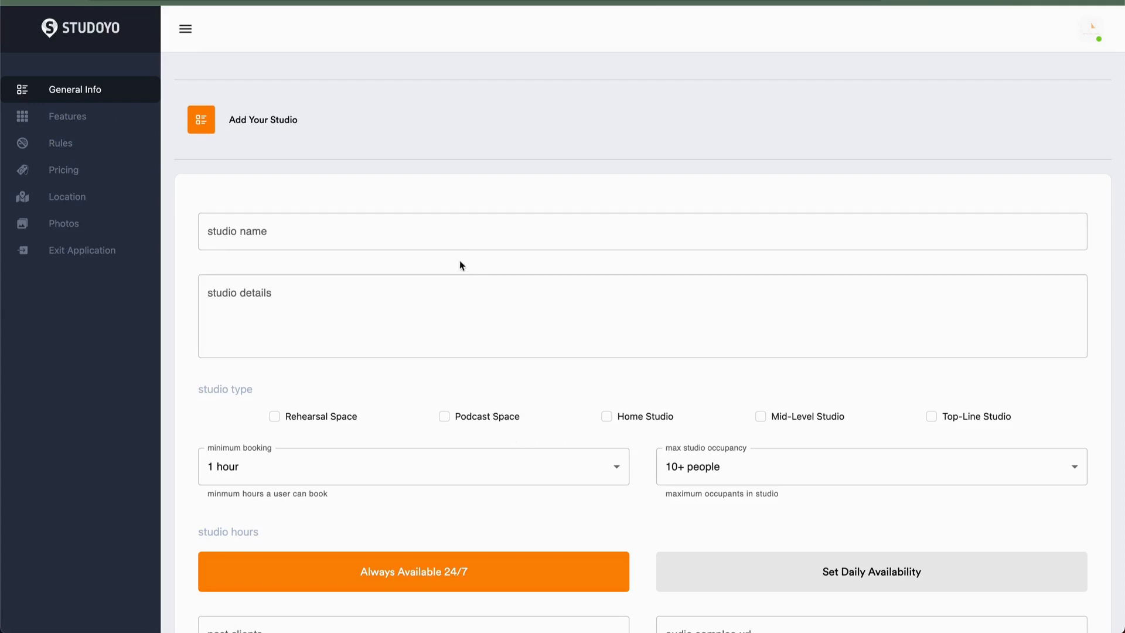
{"action": "left_click", "coordinate": [663, 237]}
{"action": "type", "text": "Studio X"}
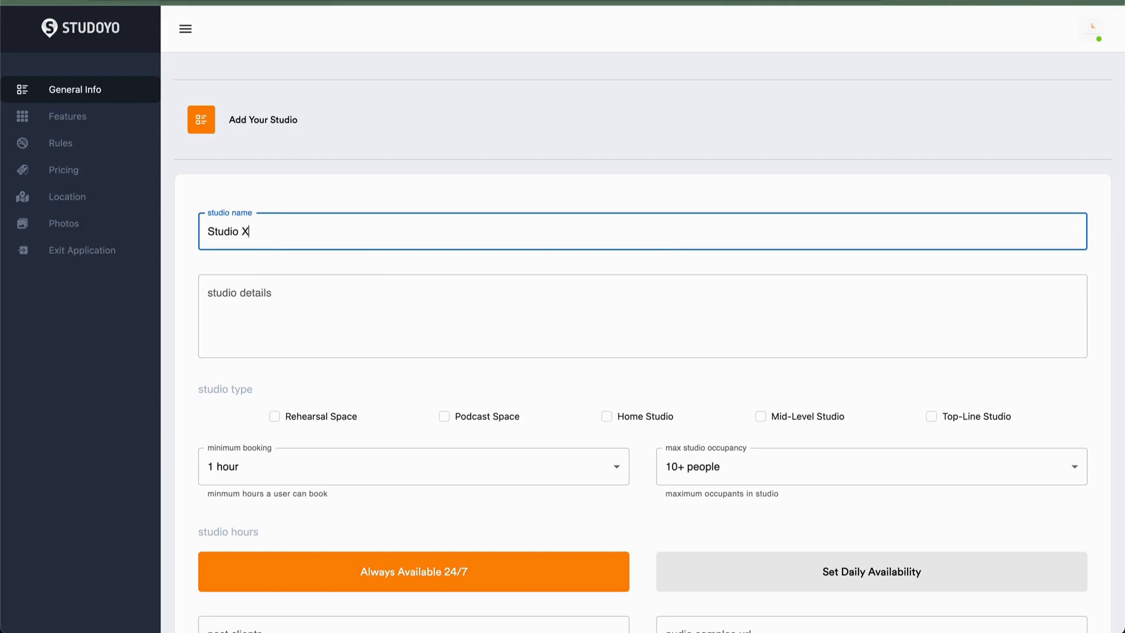
{"action": "key", "text": "Tab"}
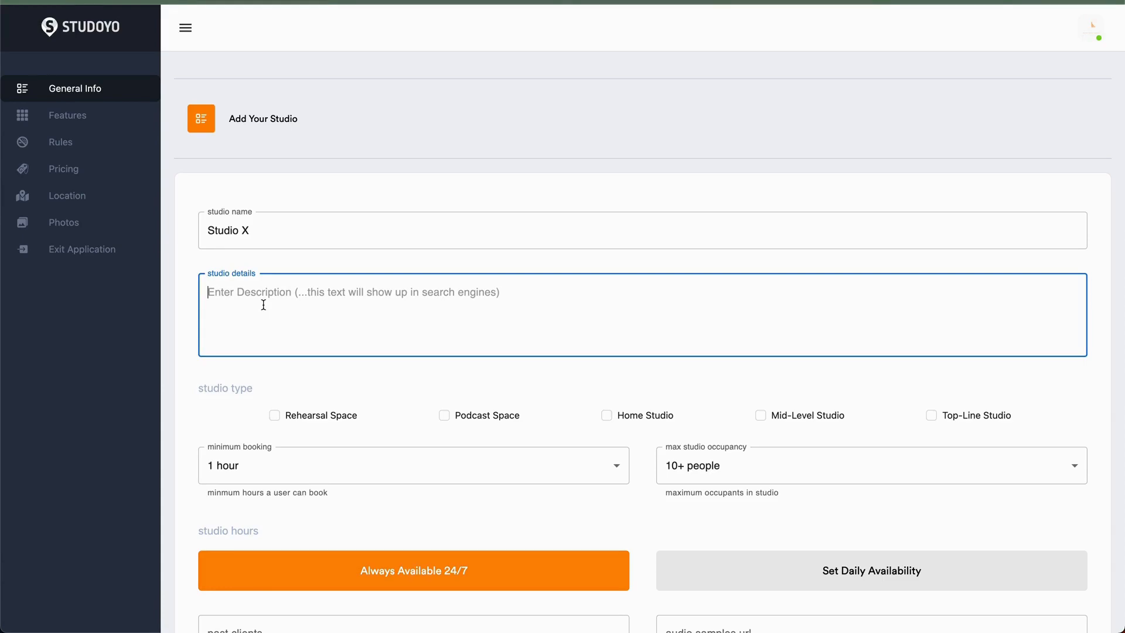
- Paste the filmmaker-and-musician promotional text into the studio details description
{"action": "type", "text": "Whether you're a filmmaker, photographer, musician, or any kind of artist, we have the space and tools to make your dreams a reality. Our spacious studios are perfect for photo and video shoots, and our soundproof recording rooms are ideal for musicians and podcasters."}
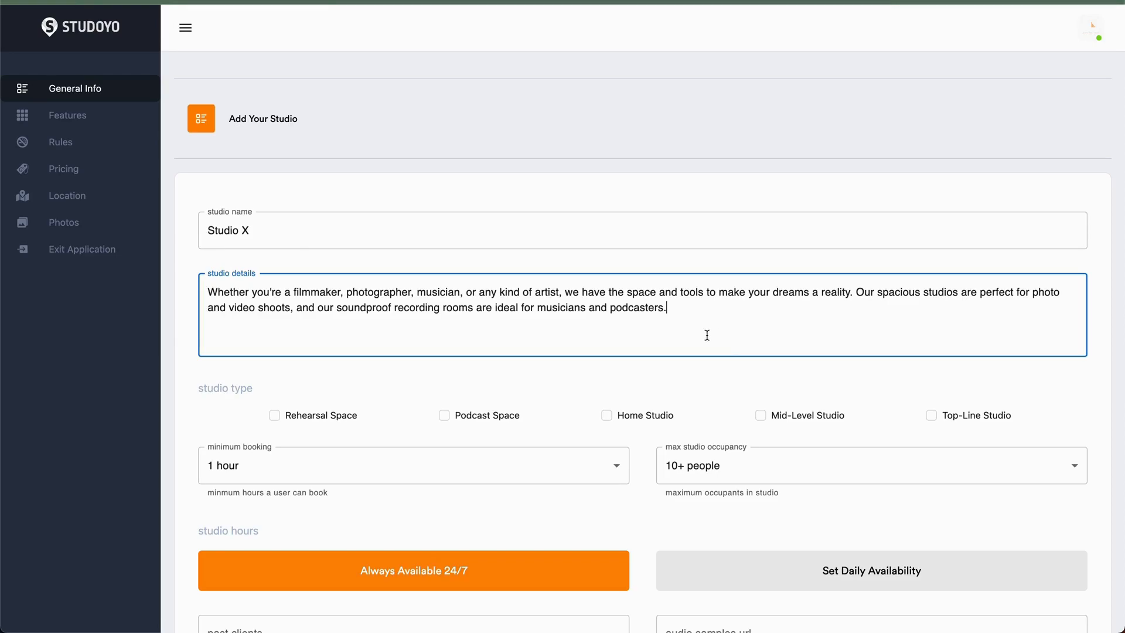
{"action": "left_click_drag", "start_coordinate": [721, 311], "coordinate": [136, 280]}
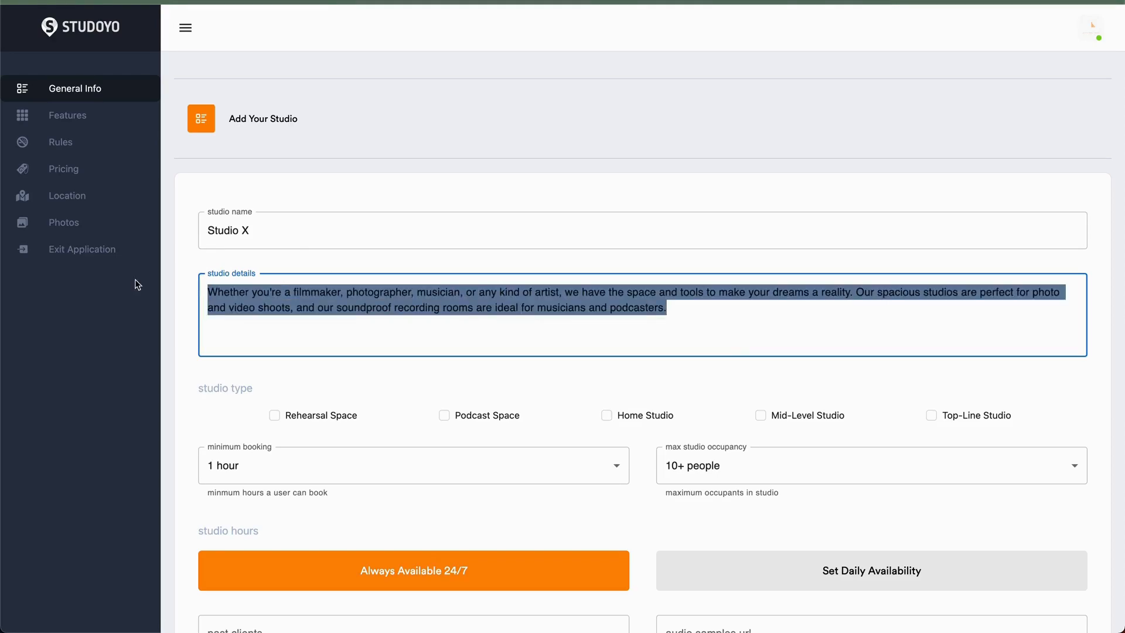
{"action": "left_click", "coordinate": [378, 389]}
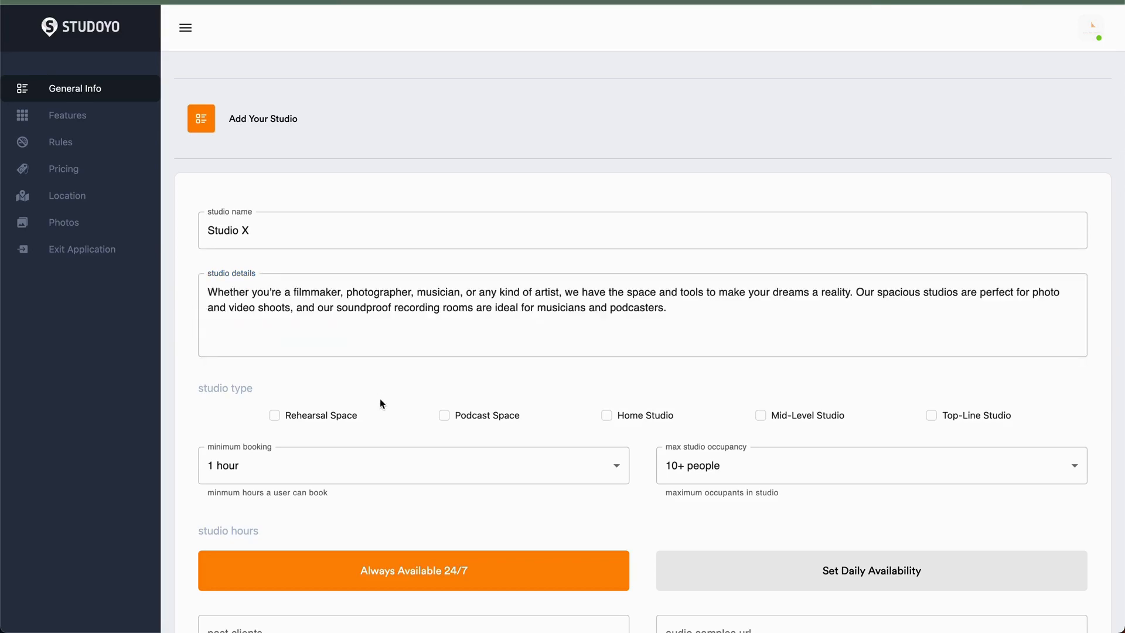
- Mark the studio type as Rehearsal Space, Podcast Space and Mid-Level Studio
{"action": "scroll", "coordinate": [396, 452], "scroll_direction": "down", "scroll_amount": 2}
{"action": "scroll", "coordinate": [396, 452], "scroll_direction": "down", "scroll_amount": 1}
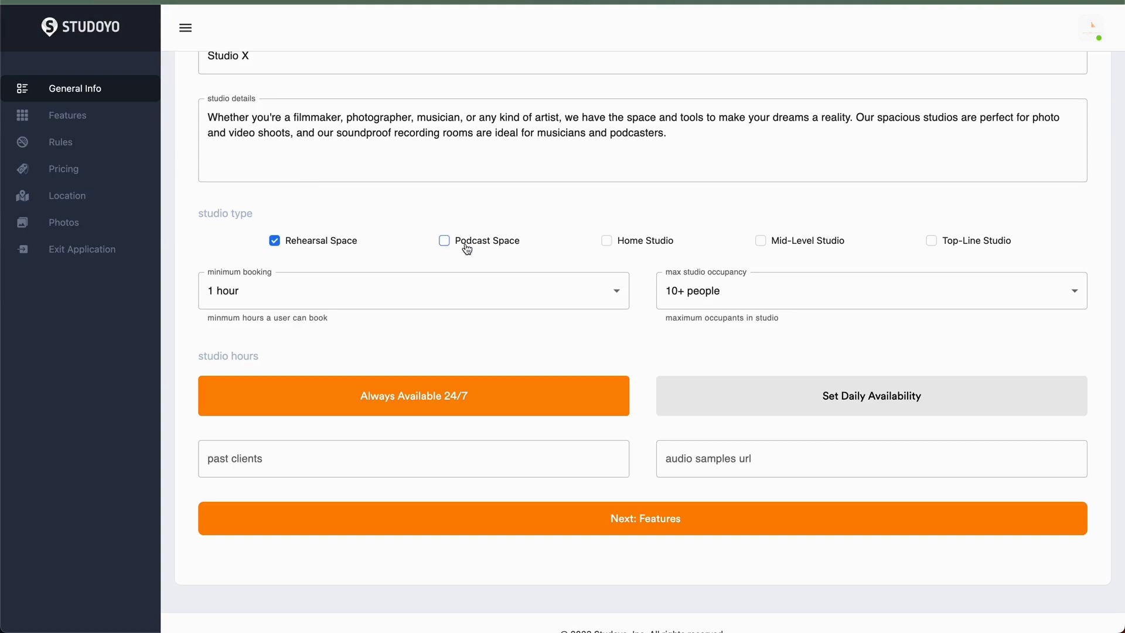
{"action": "left_click", "coordinate": [445, 243]}
{"action": "scroll", "coordinate": [562, 293], "scroll_direction": "down", "scroll_amount": 1}
{"action": "left_click", "coordinate": [320, 261]}
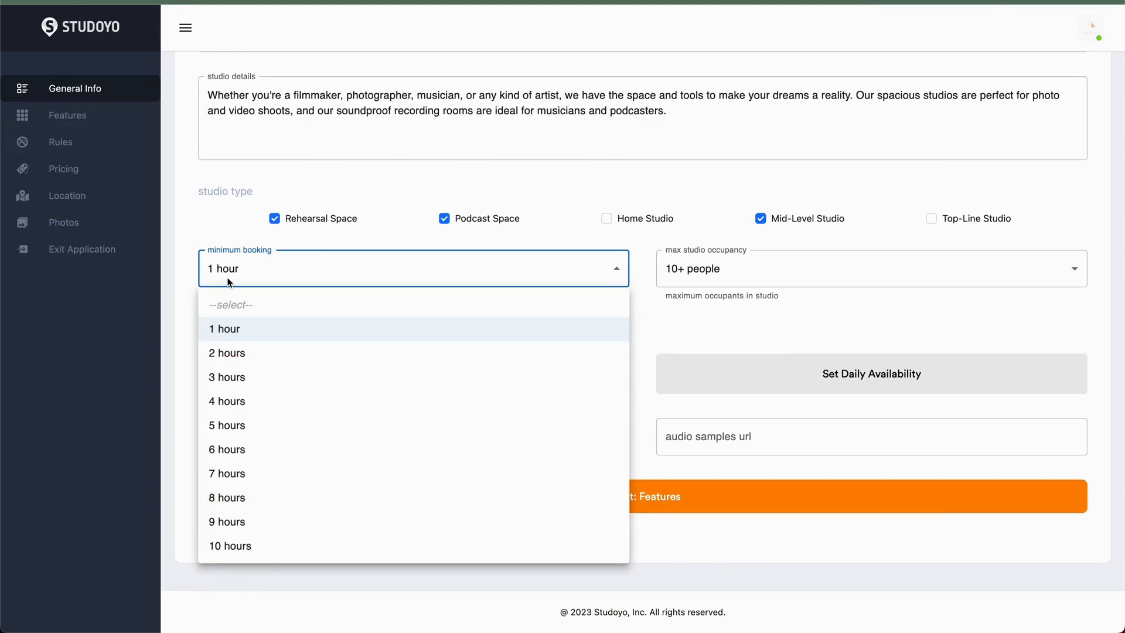
- Set the minimum booking to 2 hours and the max studio occupancy to 10+ people
{"action": "left_click", "coordinate": [229, 352]}
{"action": "left_click", "coordinate": [577, 268]}
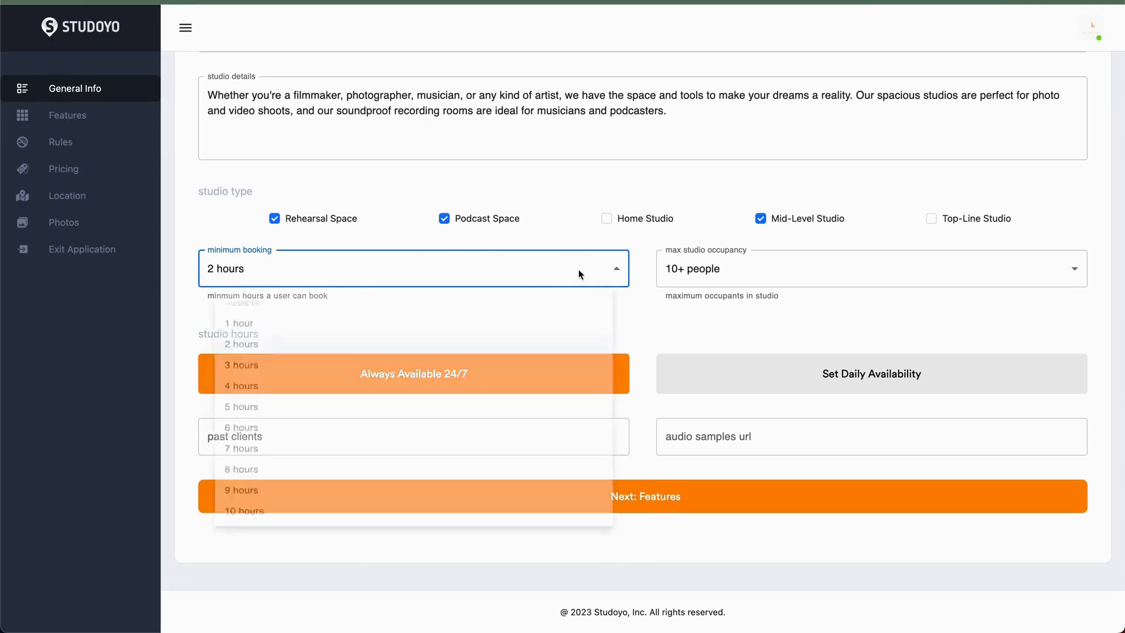
{"action": "left_click", "coordinate": [673, 310]}
{"action": "scroll", "coordinate": [553, 293], "scroll_direction": "up", "scroll_amount": 2}
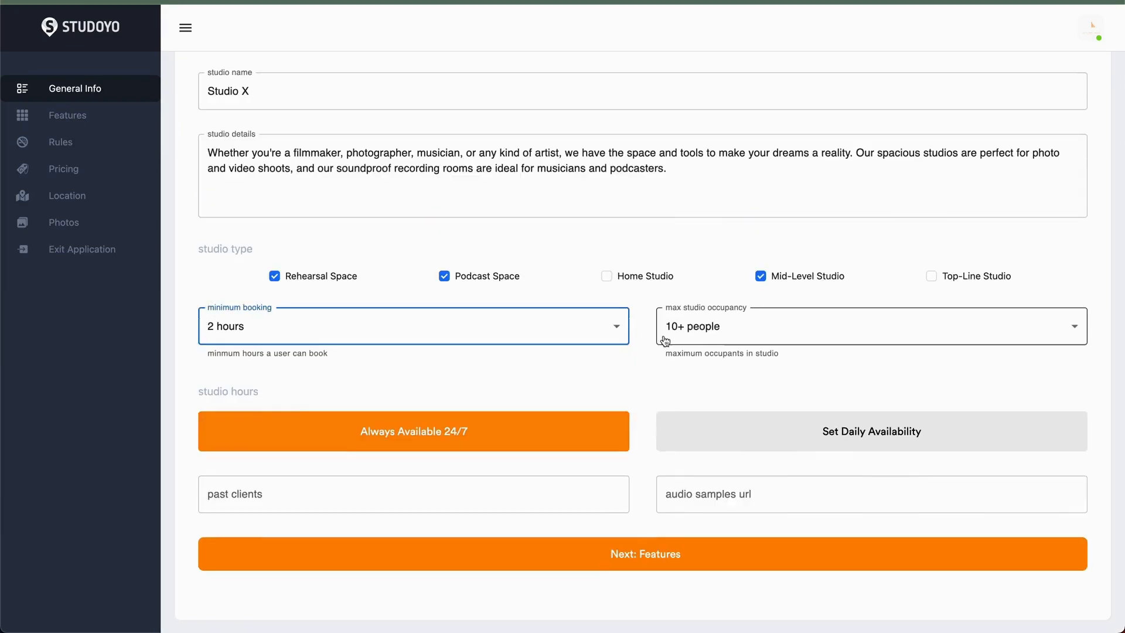
{"action": "left_click", "coordinate": [716, 338]}
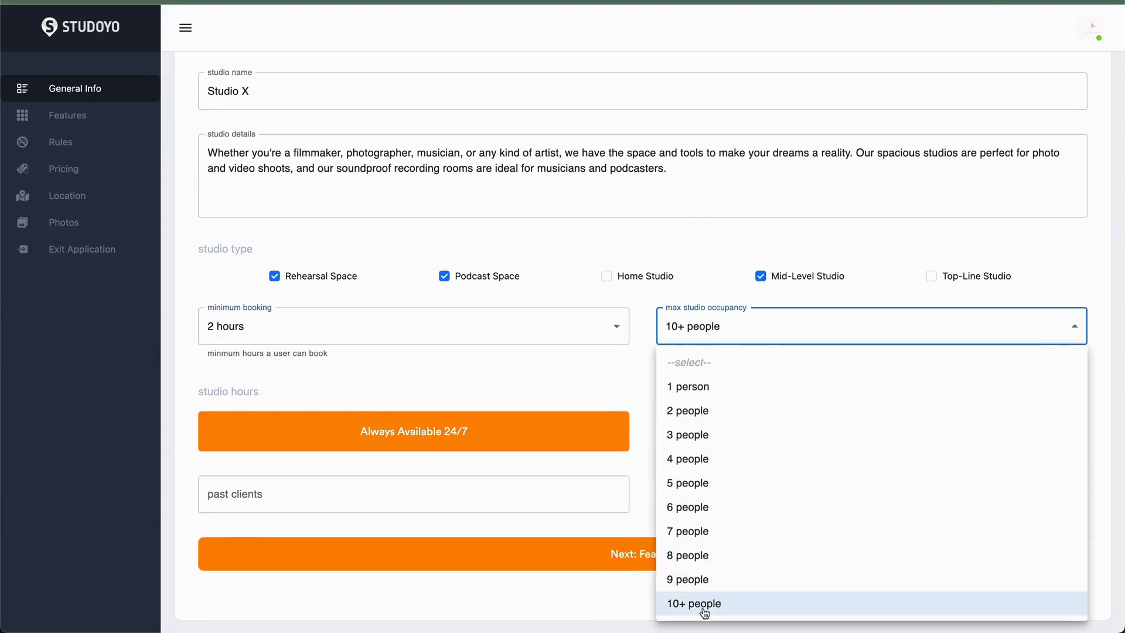
{"action": "left_click", "coordinate": [609, 351]}
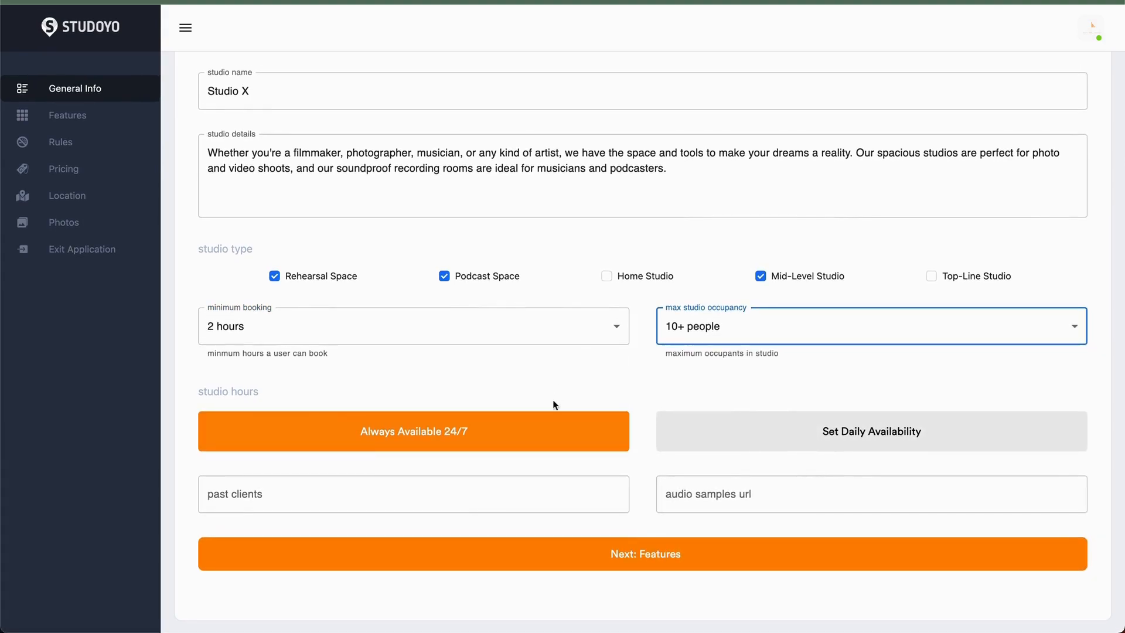
- Open the daily availability scheduler and switch the hours option to Set Time
{"action": "scroll", "coordinate": [507, 405], "scroll_direction": "down", "scroll_amount": 2}
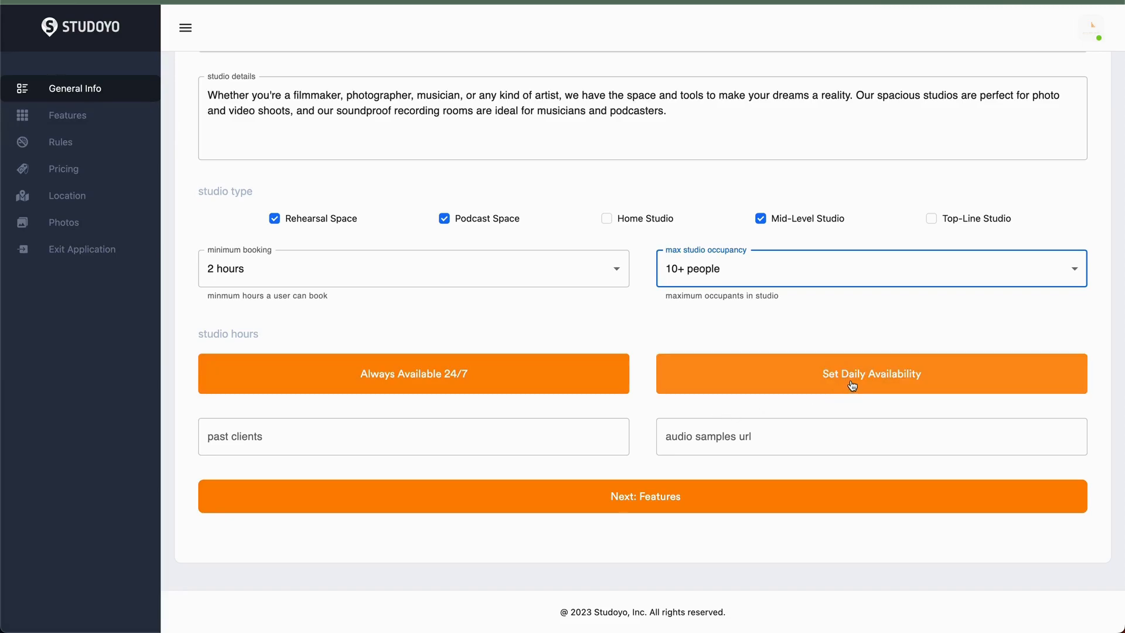
{"action": "left_click", "coordinate": [800, 385]}
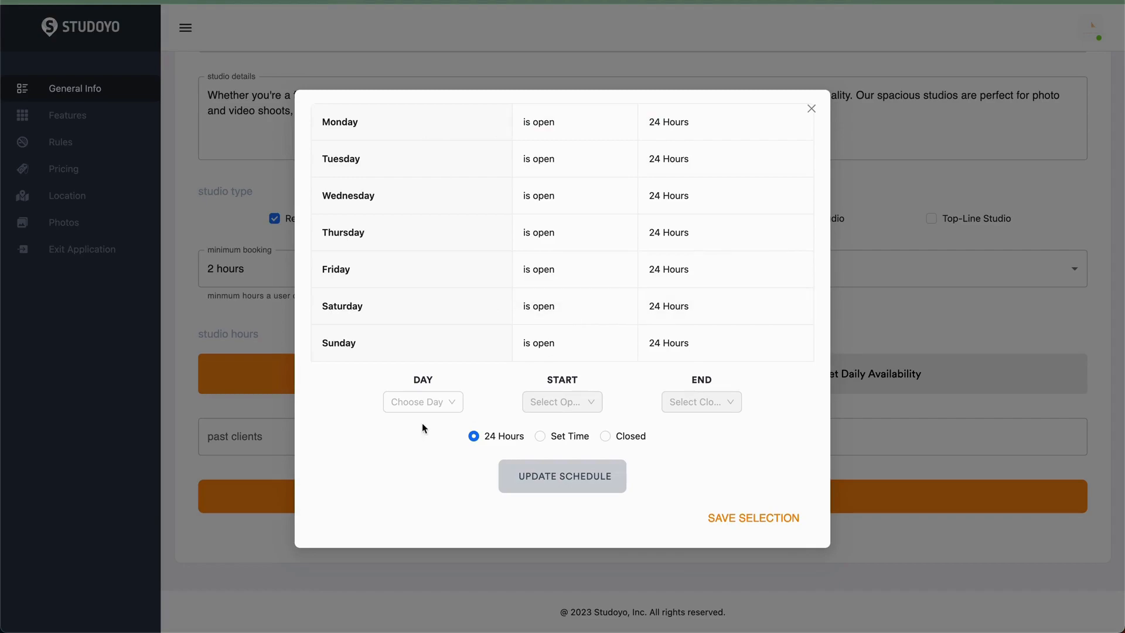
{"action": "left_click_drag", "start_coordinate": [344, 122], "coordinate": [405, 123]}
{"action": "left_click", "coordinate": [439, 404]}
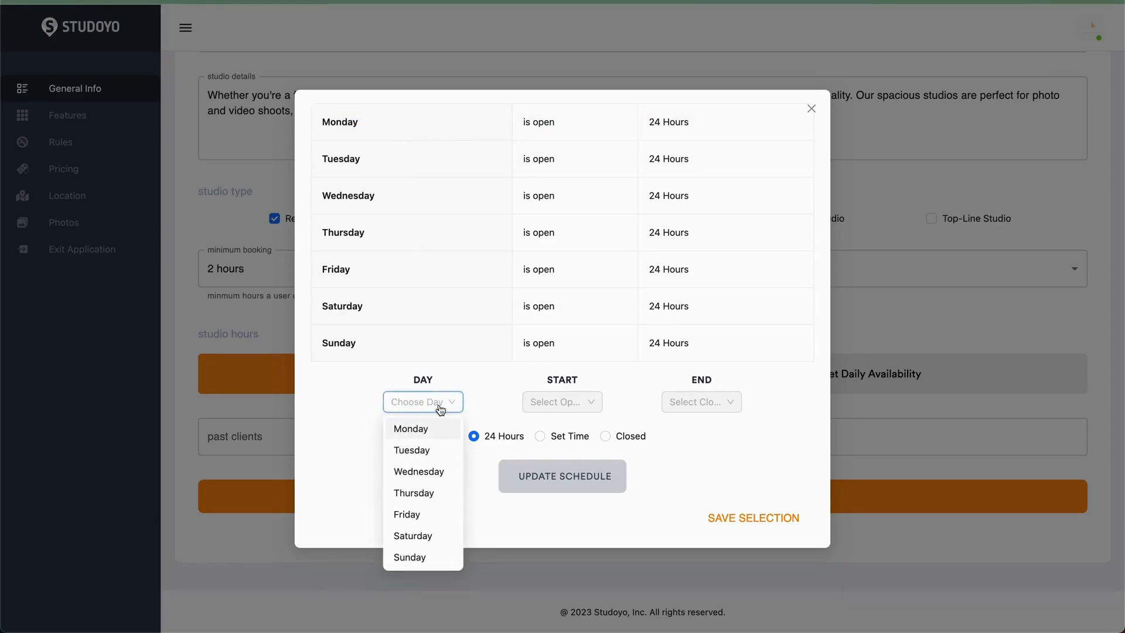
{"action": "left_click", "coordinate": [495, 414]}
{"action": "left_click", "coordinate": [542, 438]}
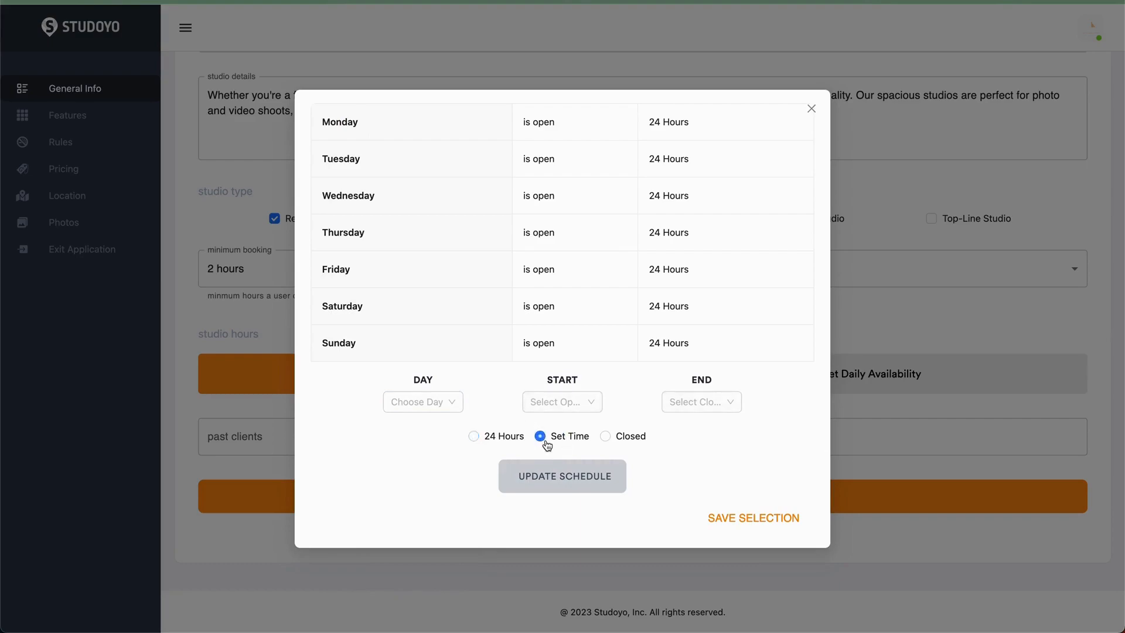
- Set the schedule's start time to 3:00 pm
{"action": "left_click", "coordinate": [573, 404]}
{"action": "scroll", "coordinate": [560, 480], "scroll_direction": "down", "scroll_amount": 10}
{"action": "scroll", "coordinate": [560, 486], "scroll_direction": "down", "scroll_amount": 5}
{"action": "scroll", "coordinate": [559, 486], "scroll_direction": "up", "scroll_amount": 5}
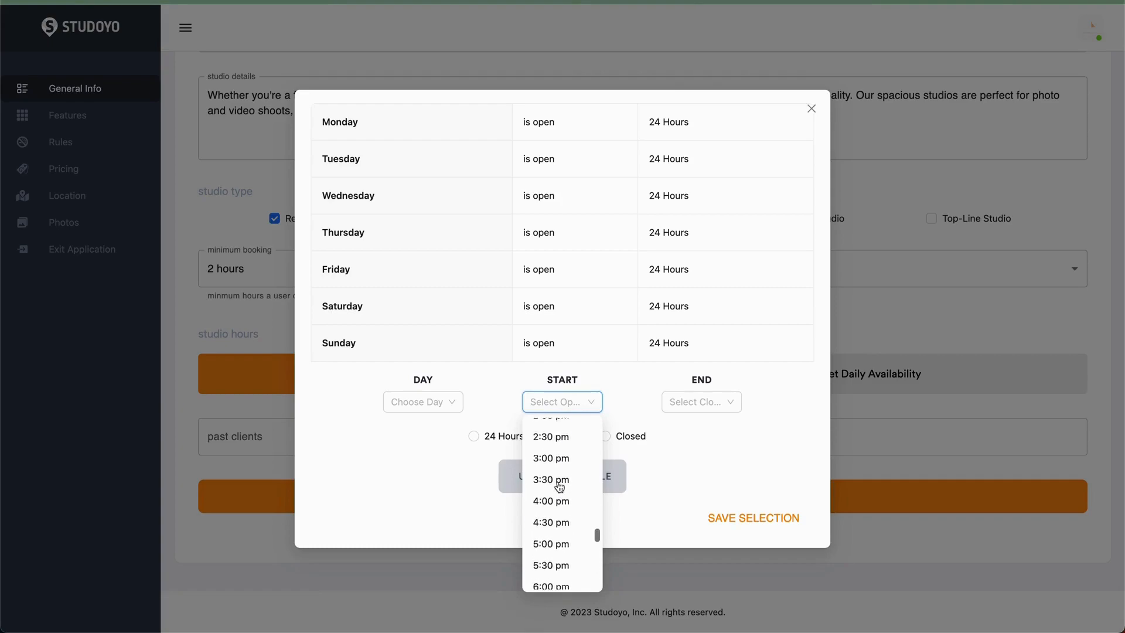
{"action": "left_click", "coordinate": [554, 472]}
- Set the schedule's end time to Midnight
{"action": "left_click", "coordinate": [721, 403]}
{"action": "scroll", "coordinate": [715, 520], "scroll_direction": "down", "scroll_amount": 15}
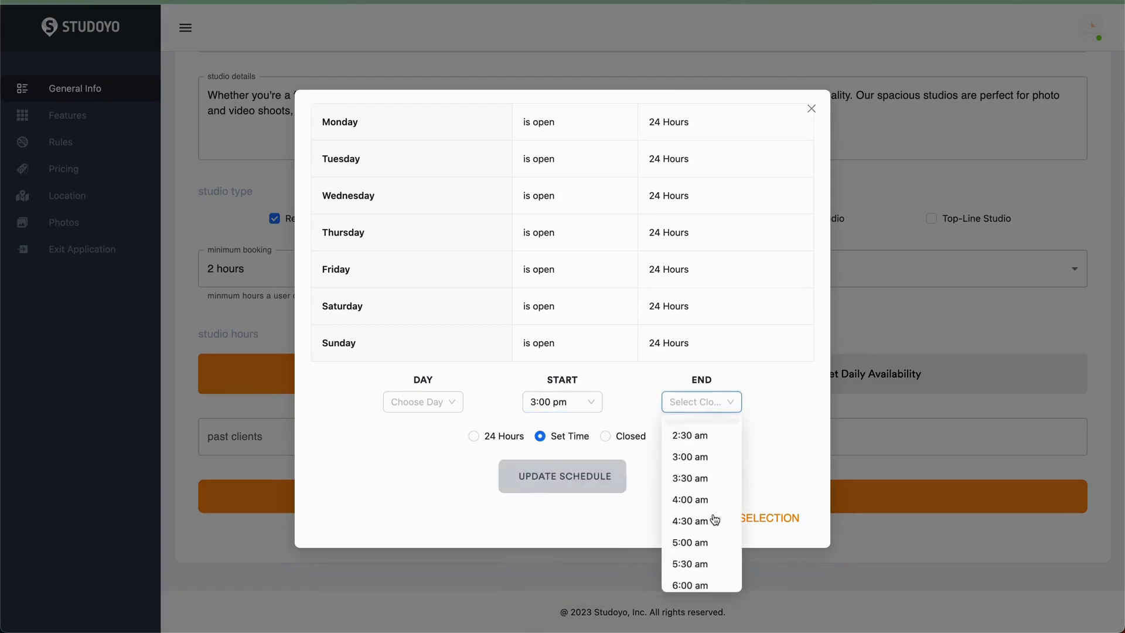
{"action": "scroll", "coordinate": [715, 520], "scroll_direction": "up", "scroll_amount": 15}
{"action": "scroll", "coordinate": [715, 520], "scroll_direction": "down", "scroll_amount": 15}
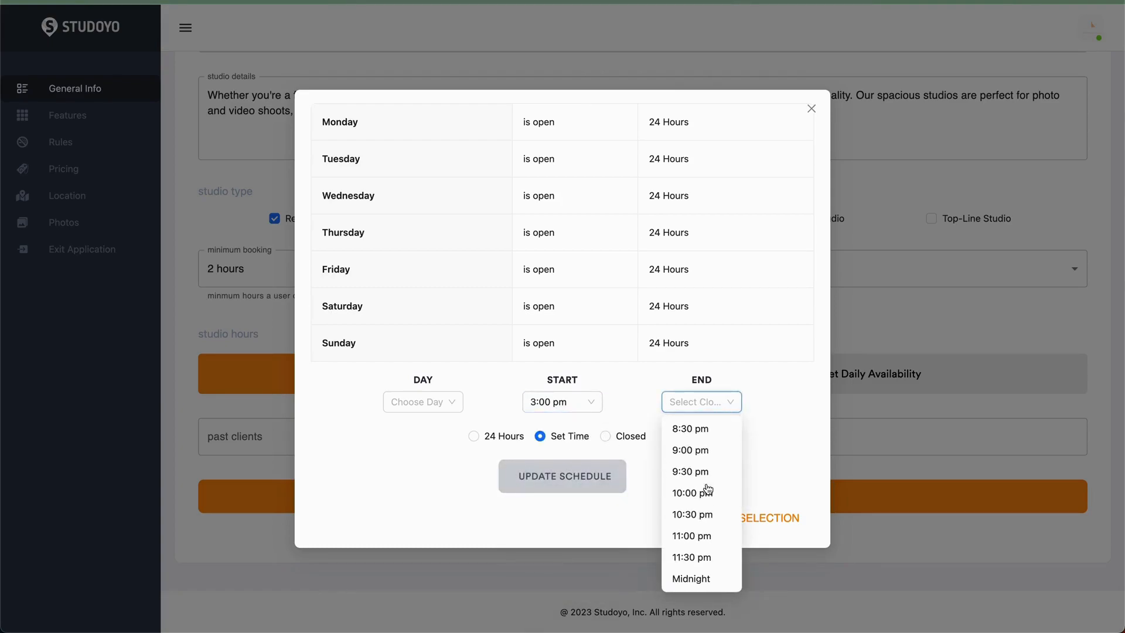
{"action": "left_click", "coordinate": [699, 580]}
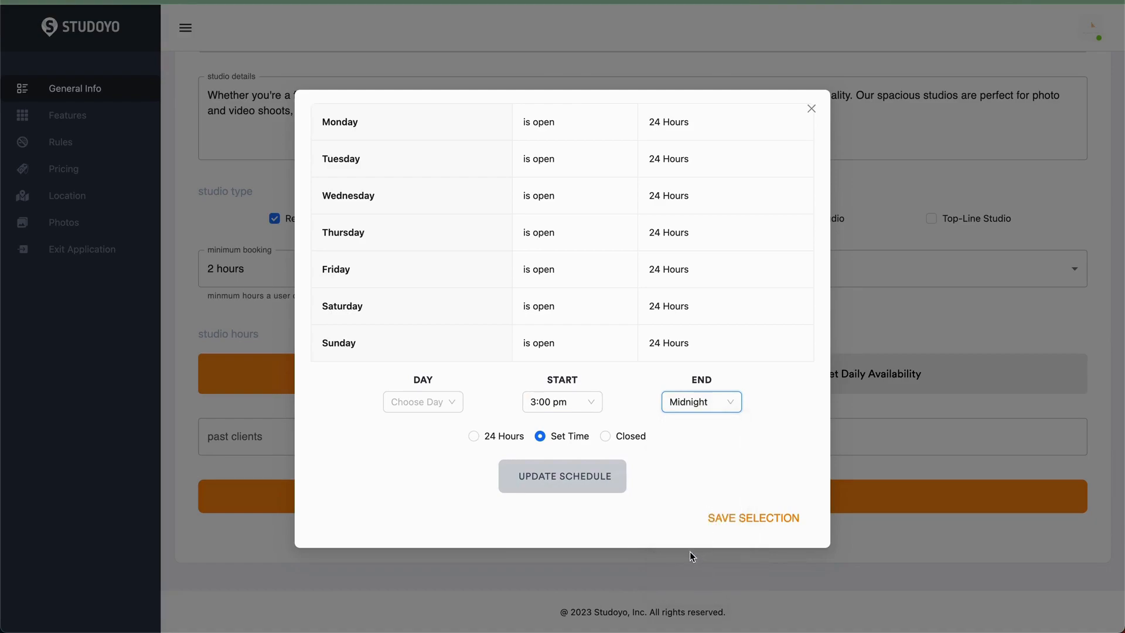
- Apply the 3:00 pm to Midnight hours to Monday by choosing the day and updating the schedule
{"action": "left_click", "coordinate": [563, 488]}
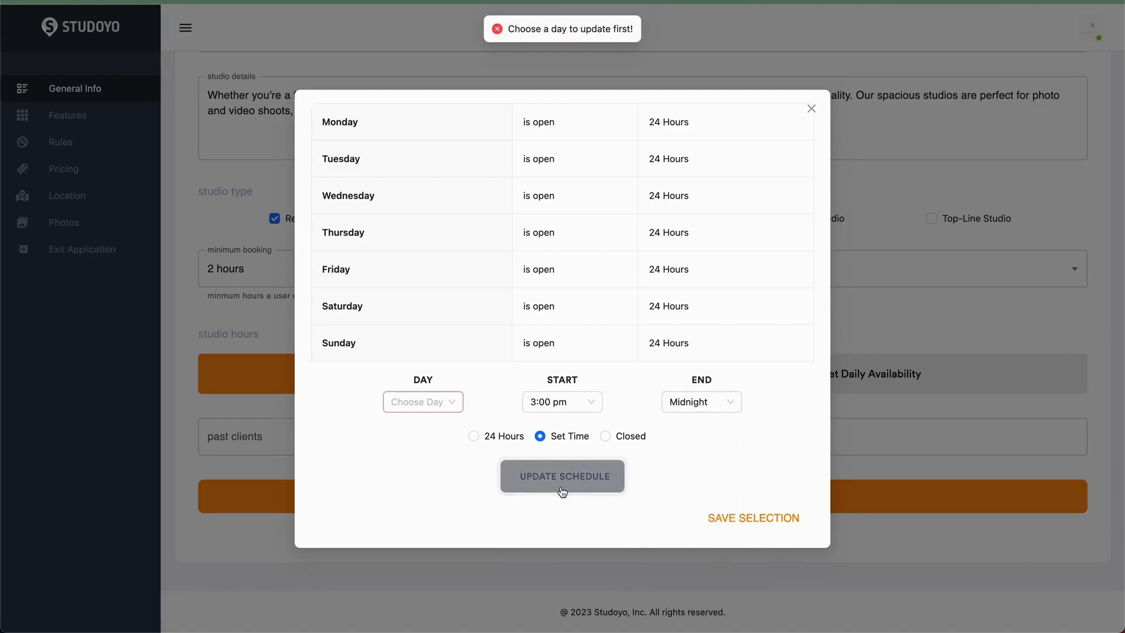
{"action": "left_click", "coordinate": [441, 398]}
{"action": "left_click", "coordinate": [429, 433]}
{"action": "left_click", "coordinate": [584, 484]}
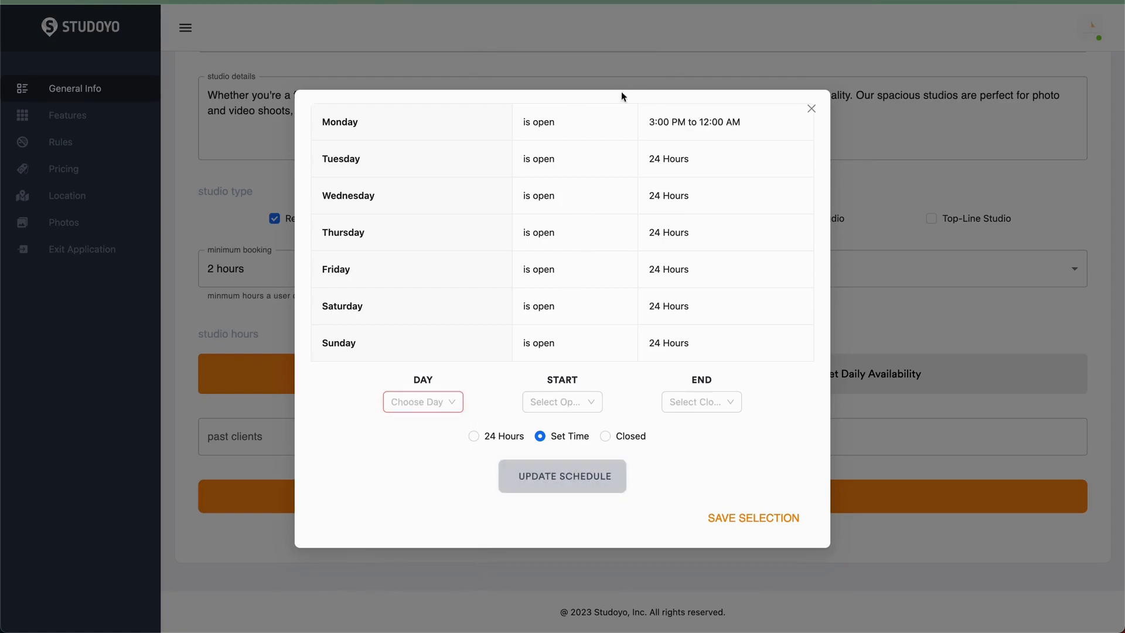
- Set Tuesday to 24 Hours and update the schedule
{"action": "left_click_drag", "start_coordinate": [644, 124], "coordinate": [743, 123]}
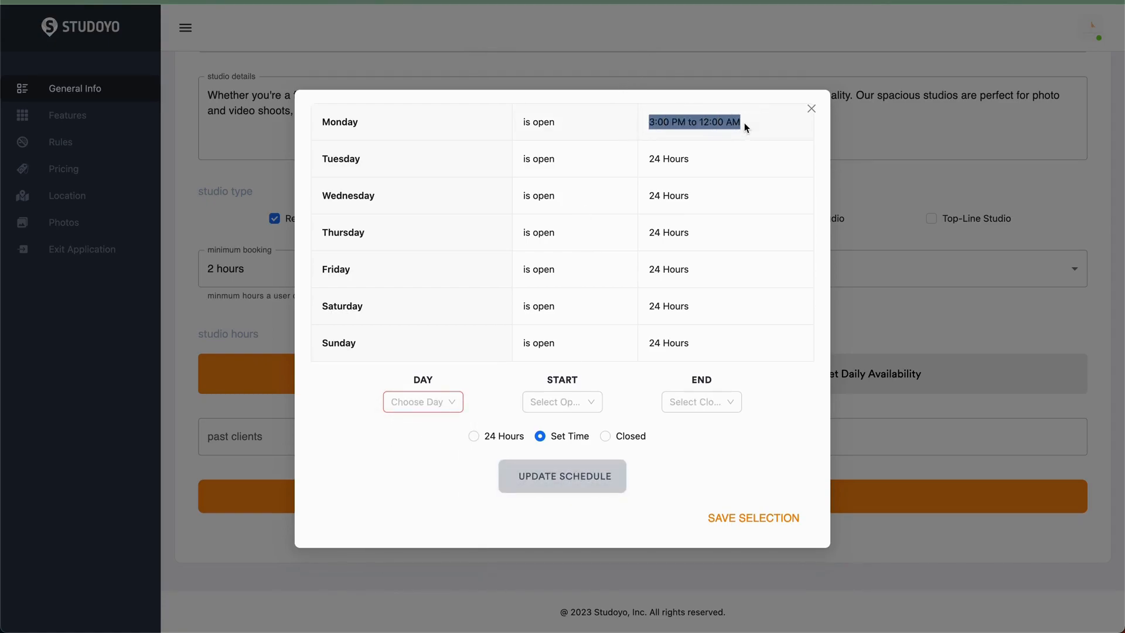
{"action": "left_click", "coordinate": [449, 409]}
{"action": "left_click", "coordinate": [435, 446]}
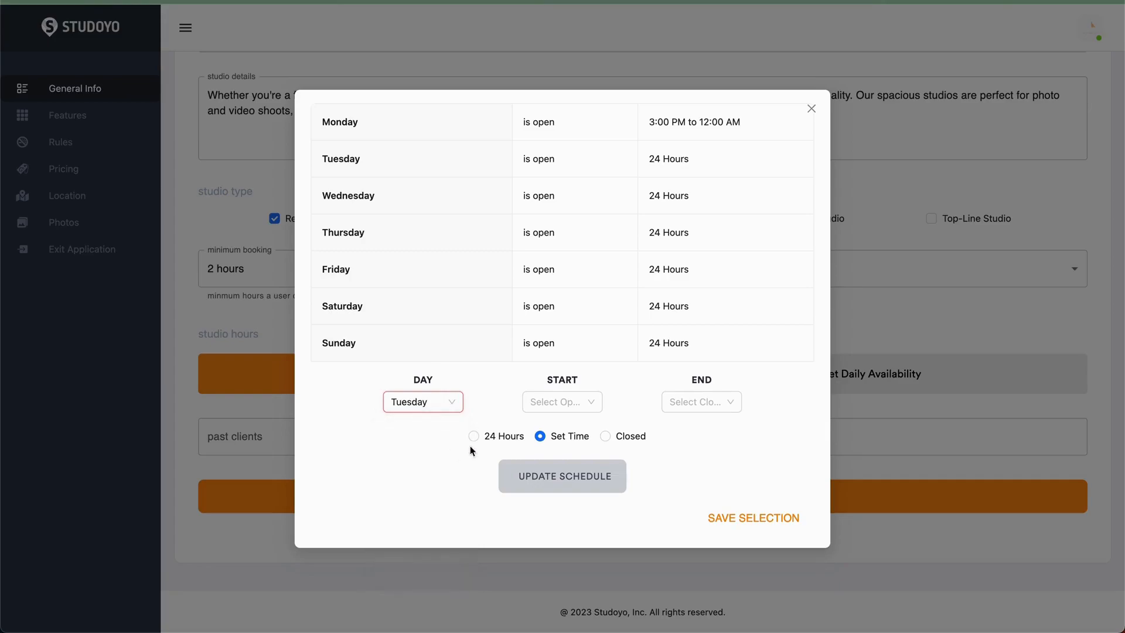
{"action": "left_click", "coordinate": [502, 436]}
{"action": "left_click", "coordinate": [558, 477]}
- Mark Wednesday as Closed and update the schedule
{"action": "left_click", "coordinate": [448, 401]}
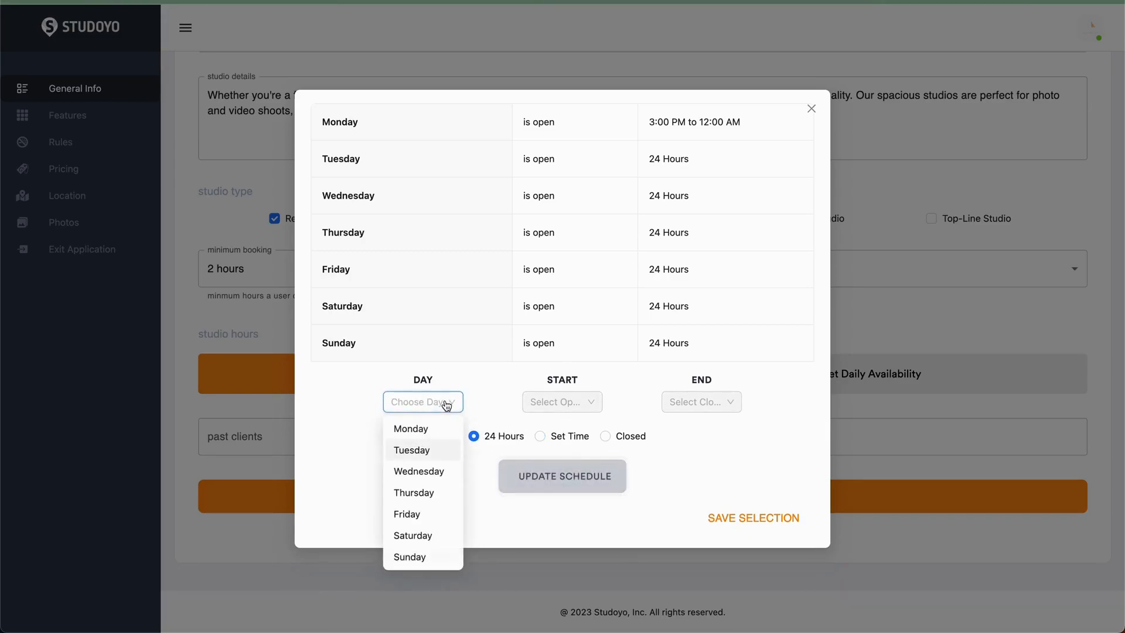
{"action": "left_click", "coordinate": [433, 470]}
{"action": "left_click", "coordinate": [605, 436]}
{"action": "left_click", "coordinate": [589, 478]}
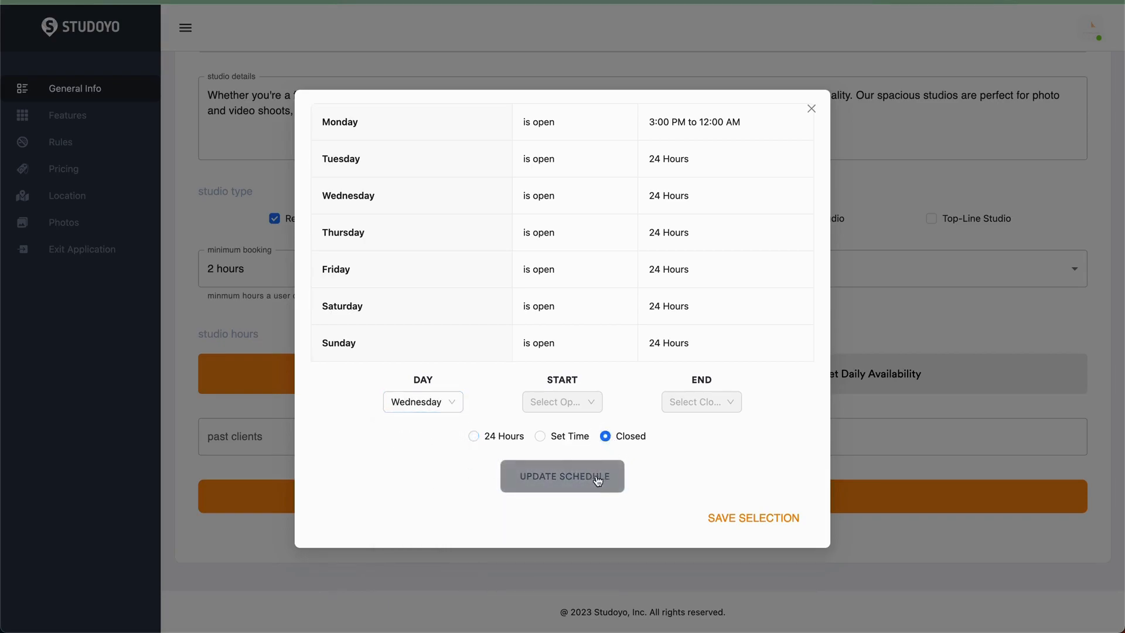
- Set Sunday's hours to 4:00 pm through 11:00 pm and update the schedule
{"action": "left_click", "coordinate": [449, 404]}
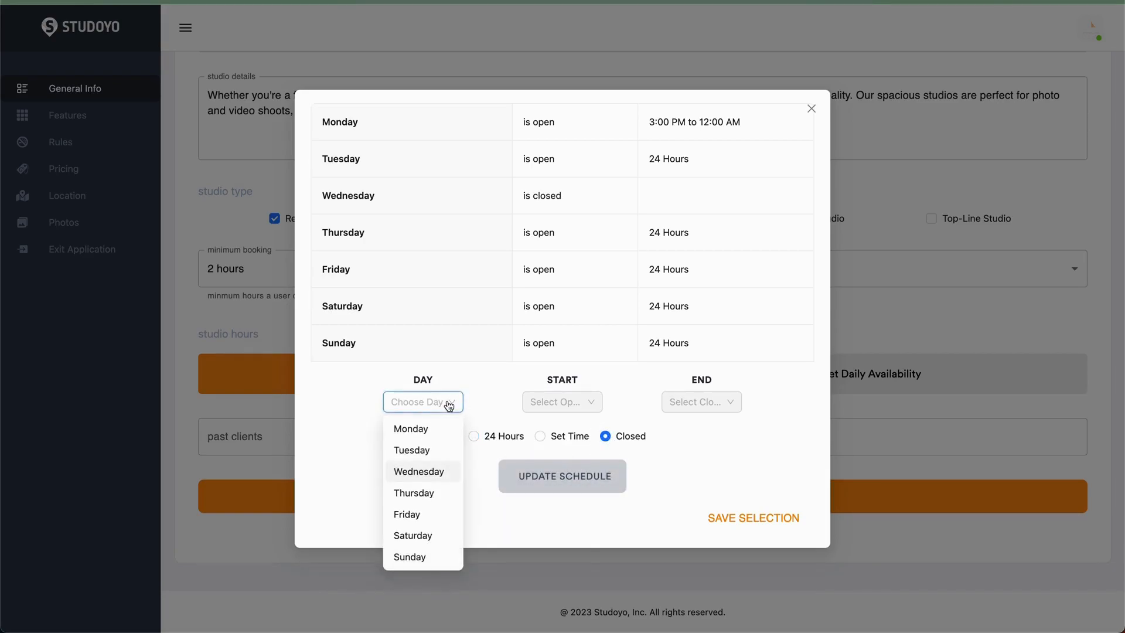
{"action": "left_click", "coordinate": [412, 556]}
{"action": "left_click", "coordinate": [541, 437]}
{"action": "left_click", "coordinate": [578, 404]}
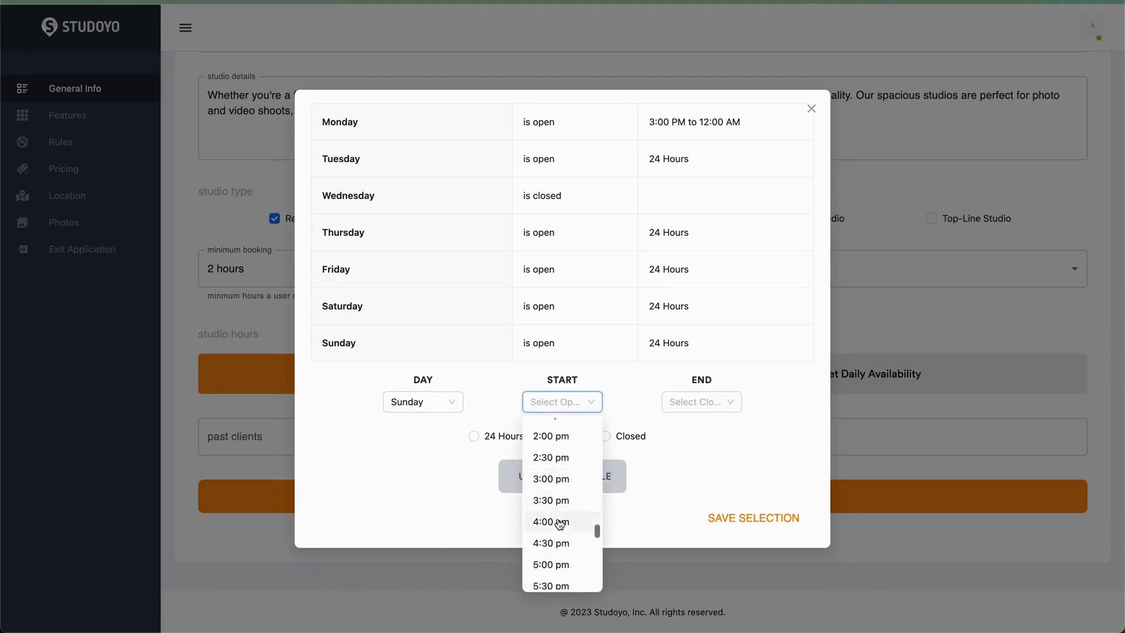
{"action": "left_click", "coordinate": [553, 521]}
{"action": "left_click", "coordinate": [703, 400]}
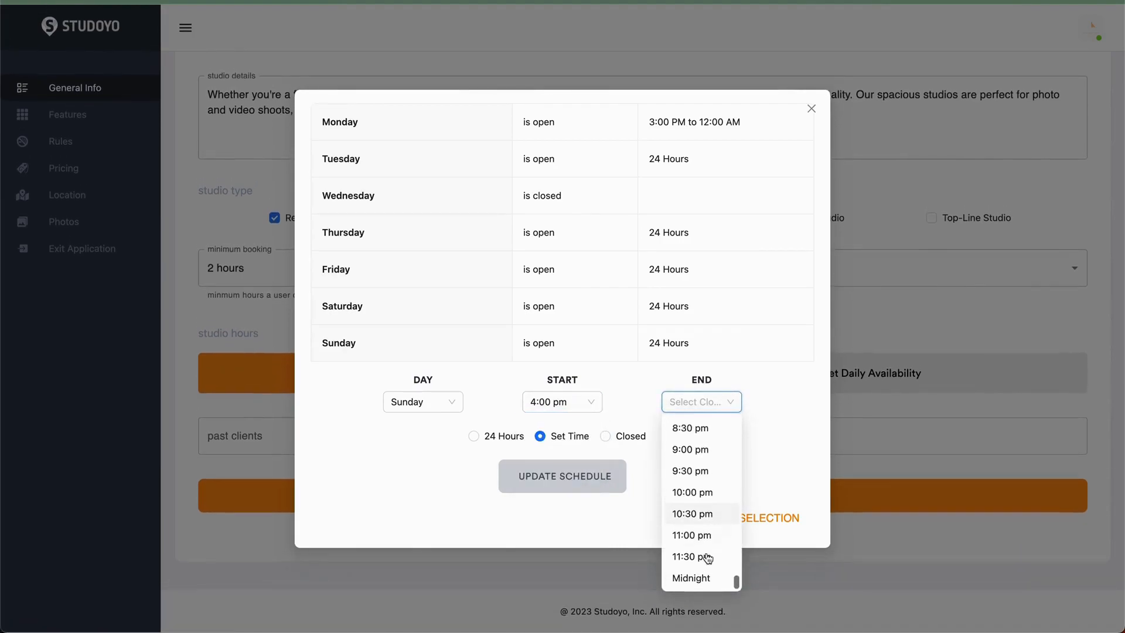
{"action": "left_click", "coordinate": [700, 538]}
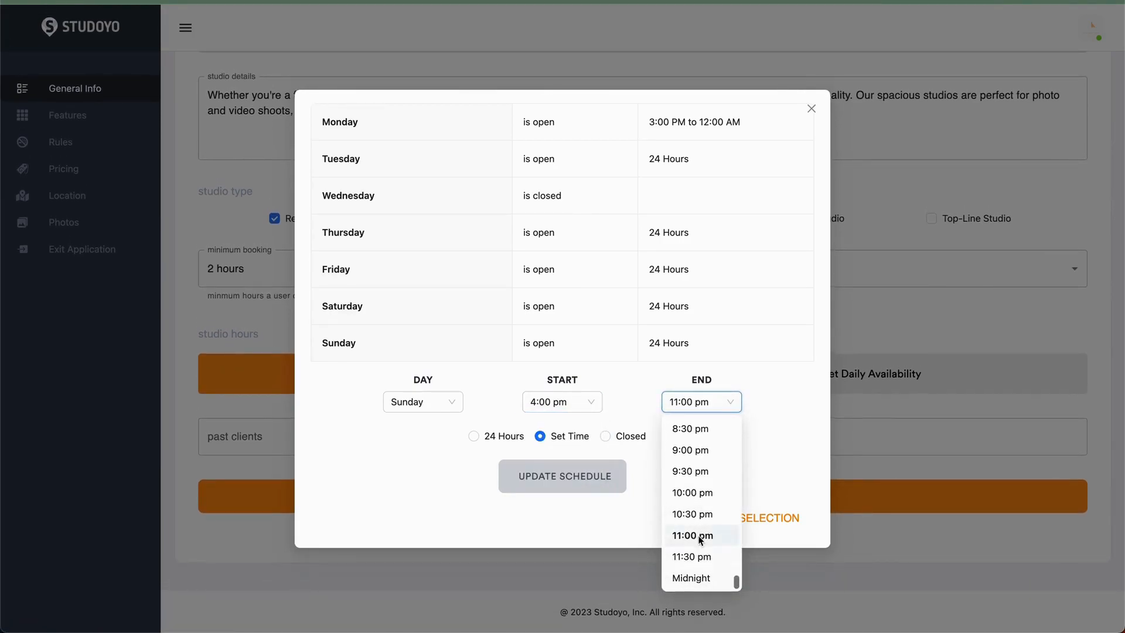
{"action": "left_click", "coordinate": [564, 476]}
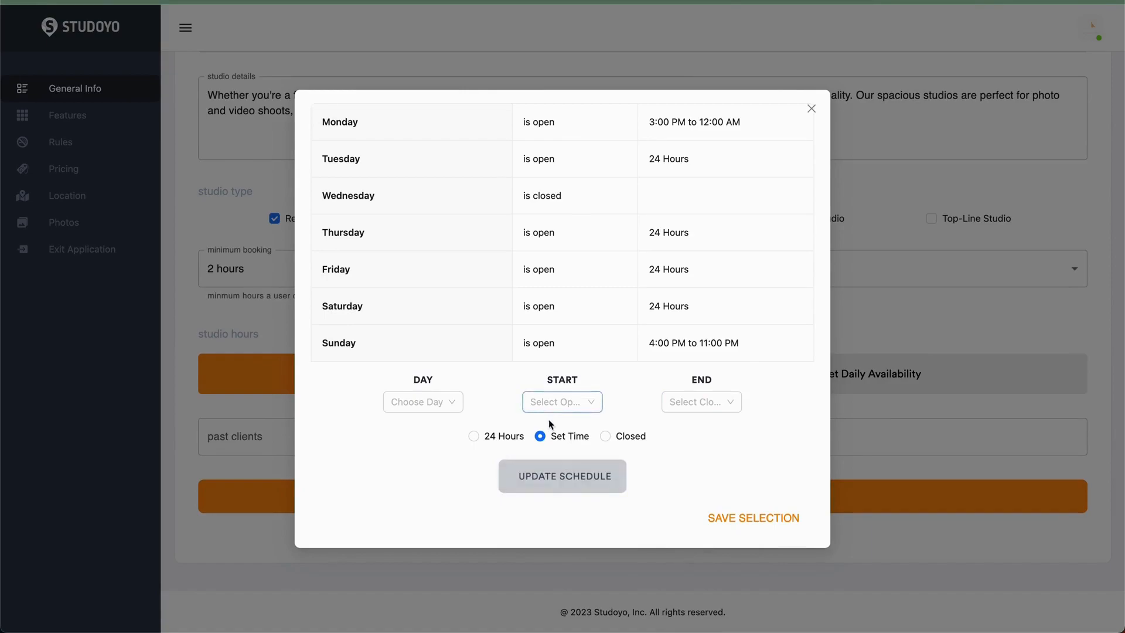
- Save the daily availability selection and close the schedule
{"action": "left_click", "coordinate": [752, 524]}
{"action": "left_click", "coordinate": [753, 386]}
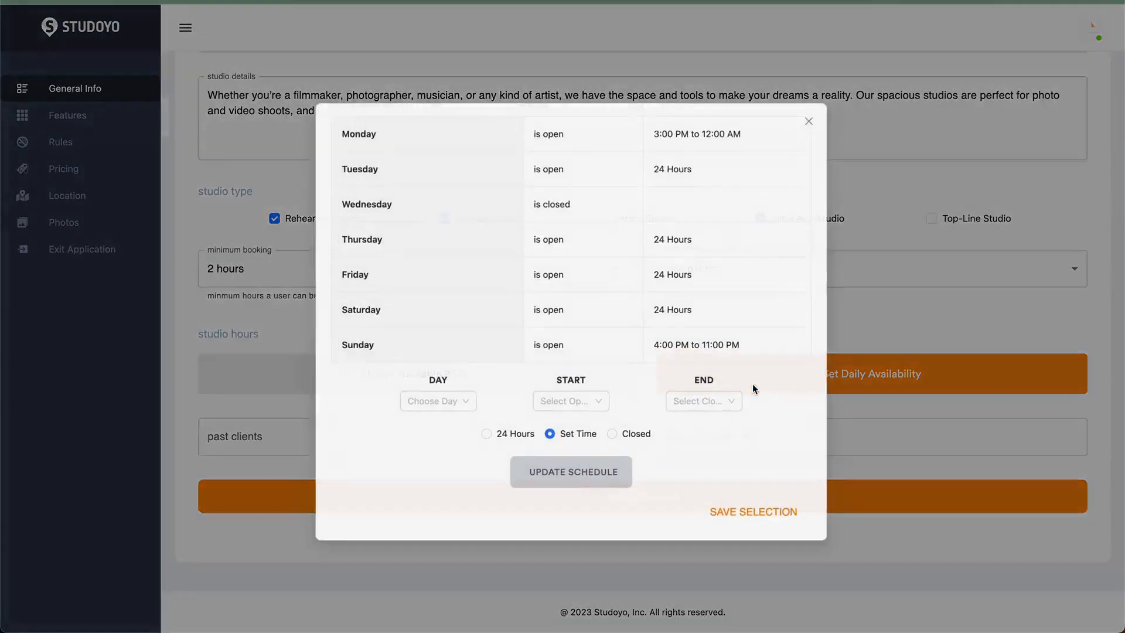
{"action": "left_click_drag", "start_coordinate": [311, 116], "coordinate": [772, 391]}
{"action": "left_click", "coordinate": [785, 384]}
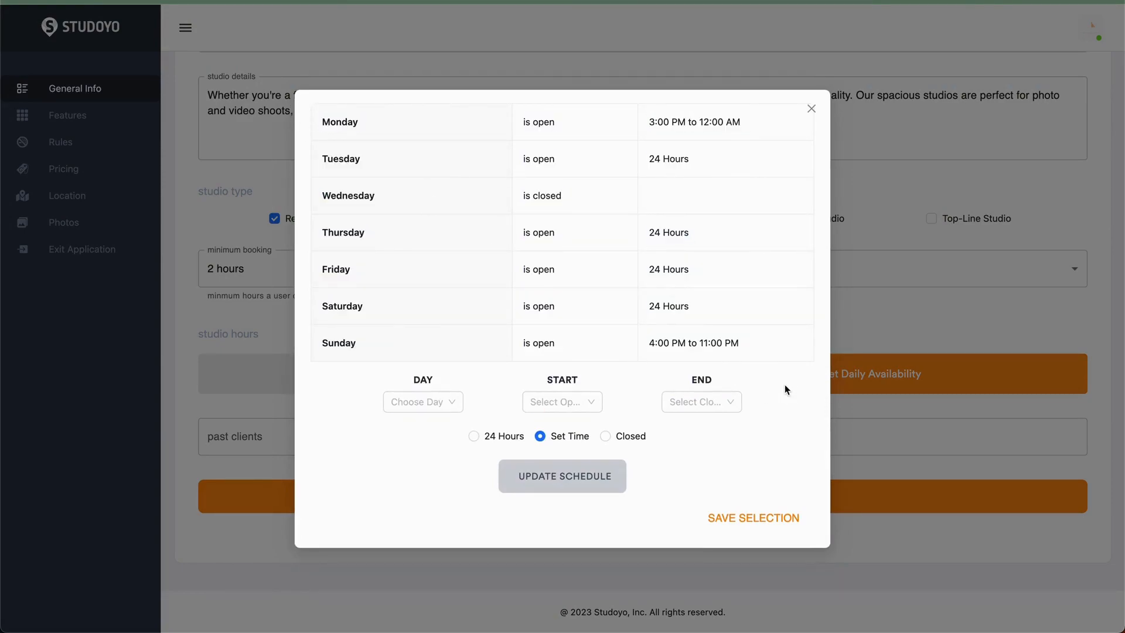
{"action": "left_click", "coordinate": [764, 531]}
{"action": "left_click", "coordinate": [448, 431]}
{"action": "left_click", "coordinate": [465, 409]}
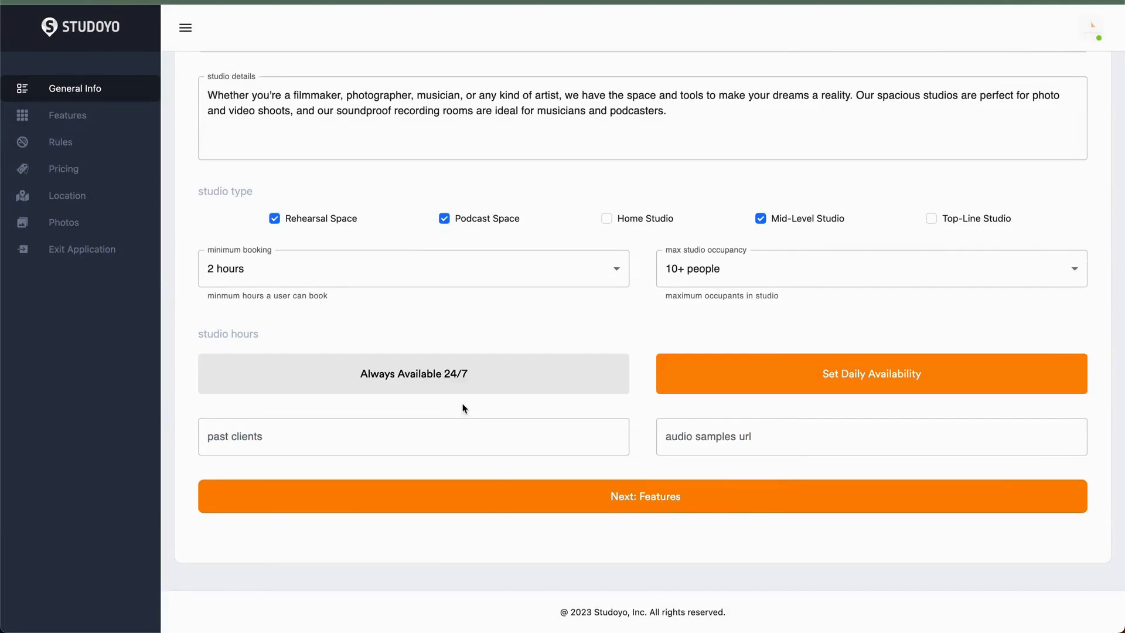
- Fill in past clients as "A boggie, Jay Z, etc..."
{"action": "left_click", "coordinate": [424, 443]}
{"action": "type", "text": "A boggie"}
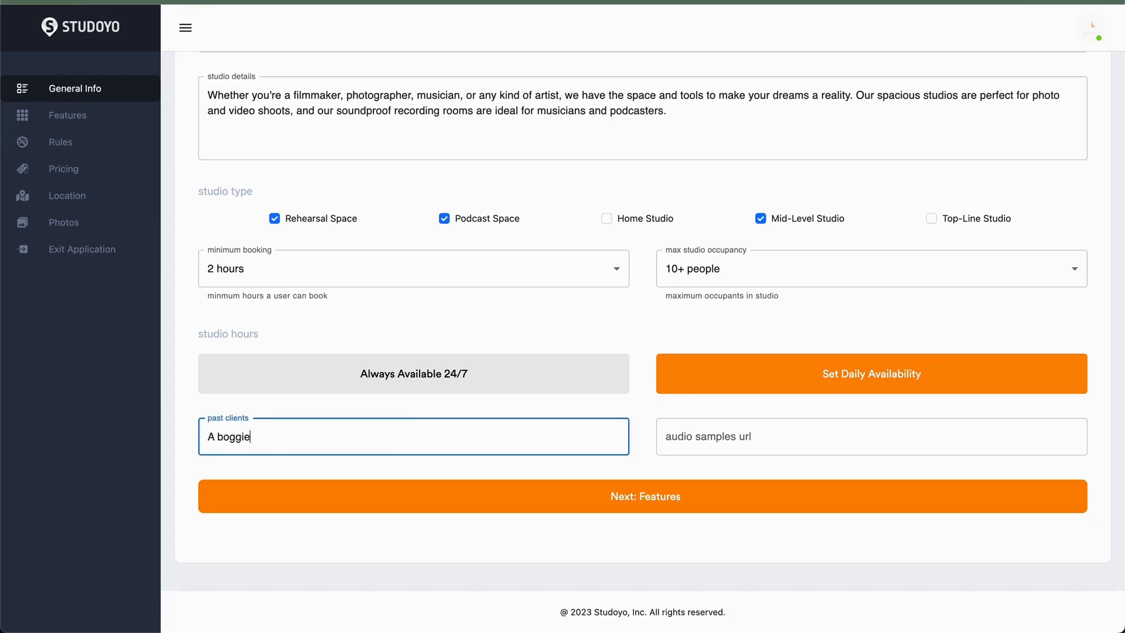
{"action": "key", "text": "Tab"}
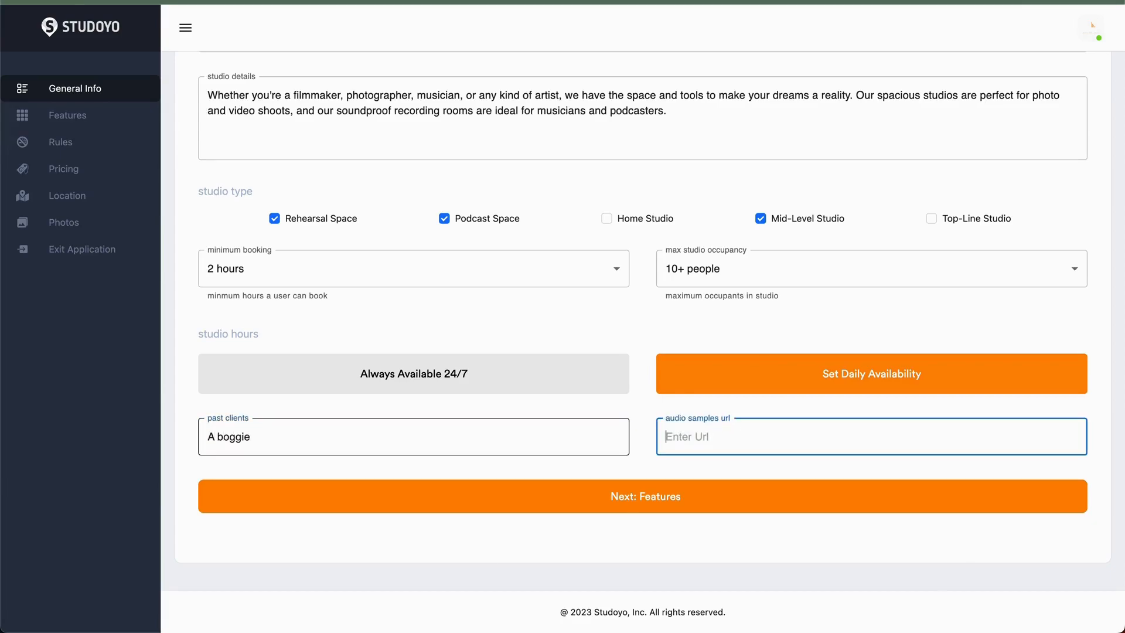
{"action": "left_click", "coordinate": [328, 436]}
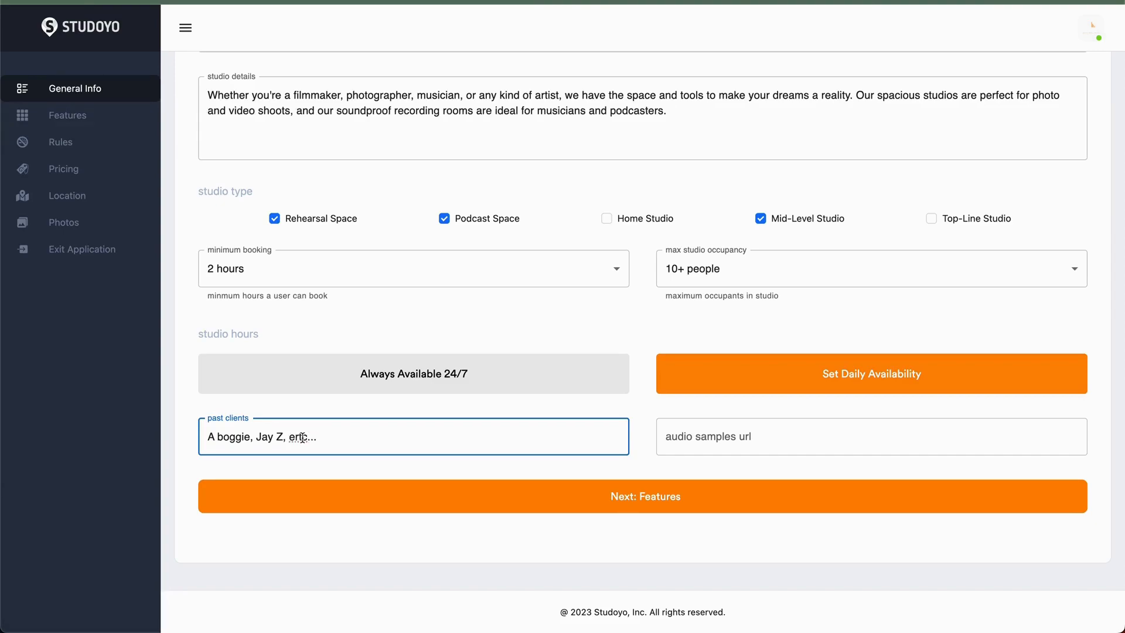
{"action": "left_click", "coordinate": [691, 437]}
{"action": "left_click", "coordinate": [750, 472]}
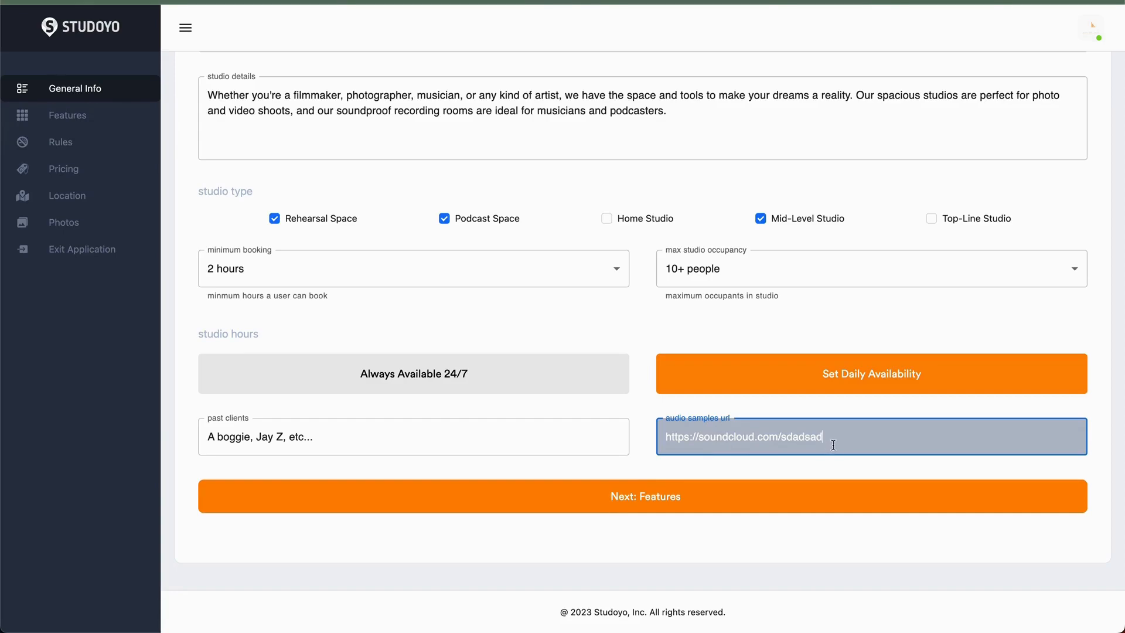
{"action": "left_click_drag", "start_coordinate": [833, 445], "coordinate": [622, 410]}
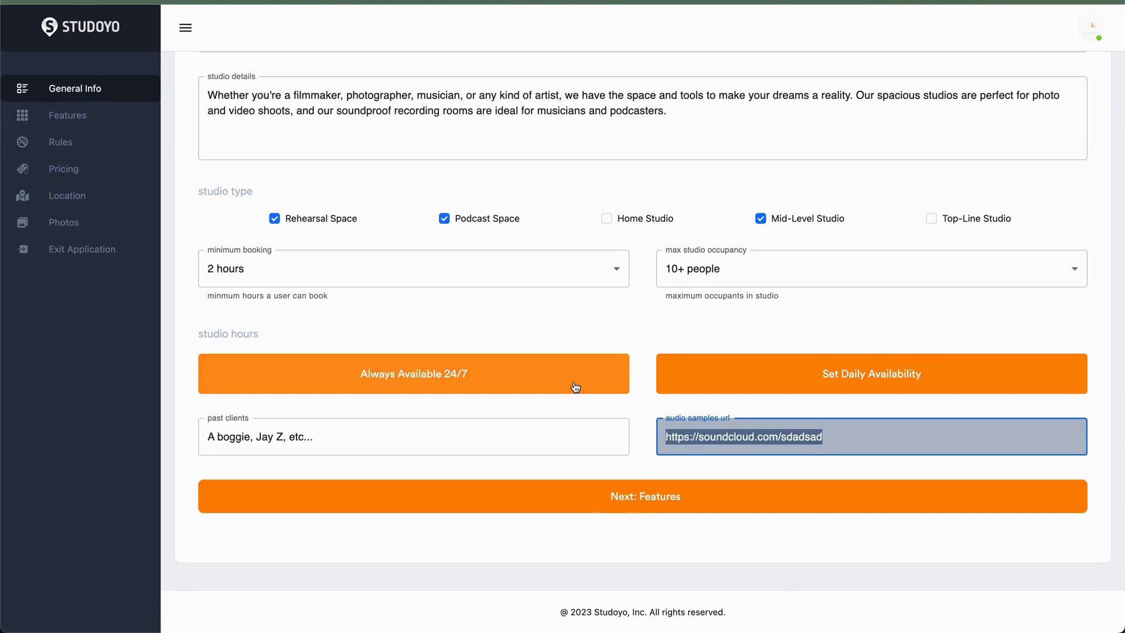
{"action": "scroll", "coordinate": [575, 387], "scroll_direction": "up", "scroll_amount": 3}
{"action": "scroll", "coordinate": [573, 381], "scroll_direction": "down", "scroll_amount": 3}
{"action": "left_click", "coordinate": [576, 495]}
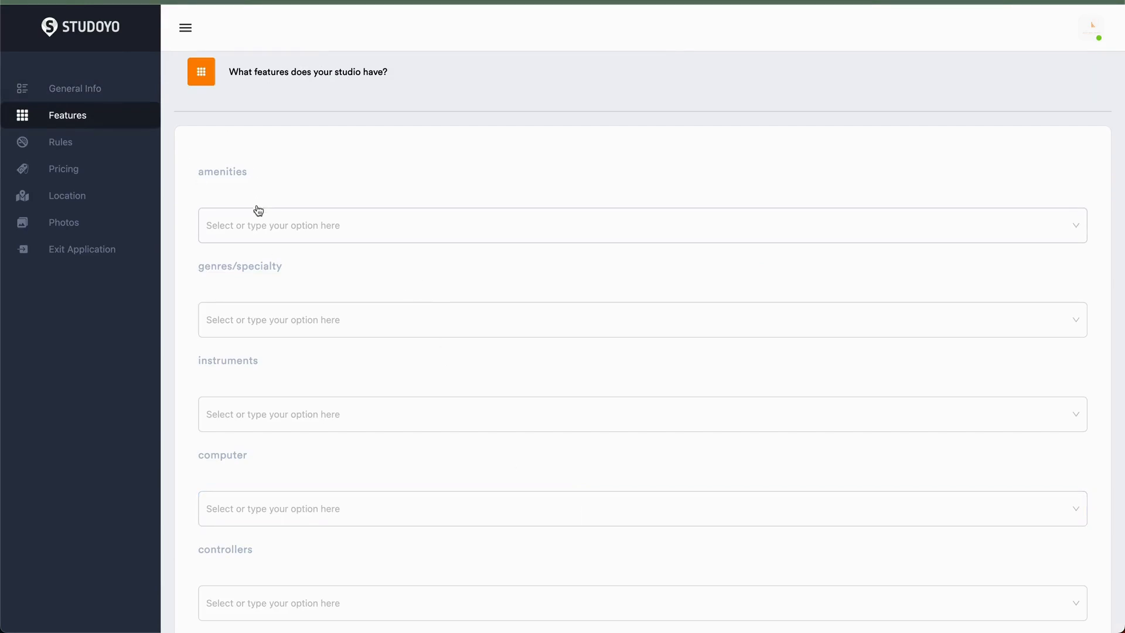
- Select Smoking Allowed, Tables, WiFi, 420 Friendly, TV, A/C, Parking and Stage as amenities
{"action": "left_click", "coordinate": [291, 231]}
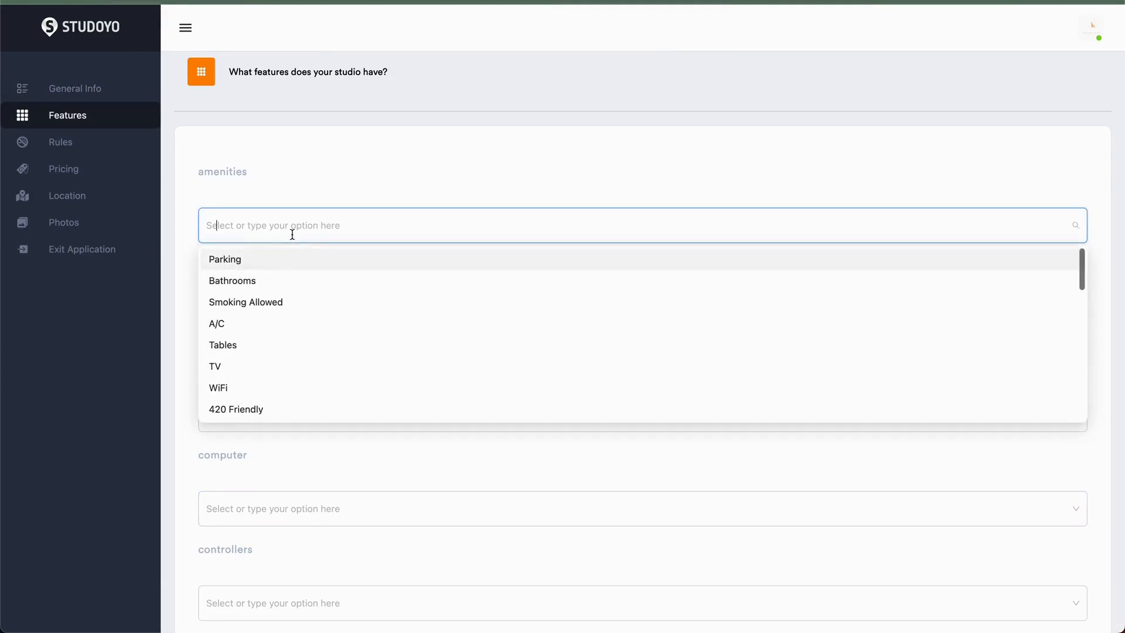
{"action": "left_click", "coordinate": [293, 302]}
{"action": "left_click", "coordinate": [293, 352]}
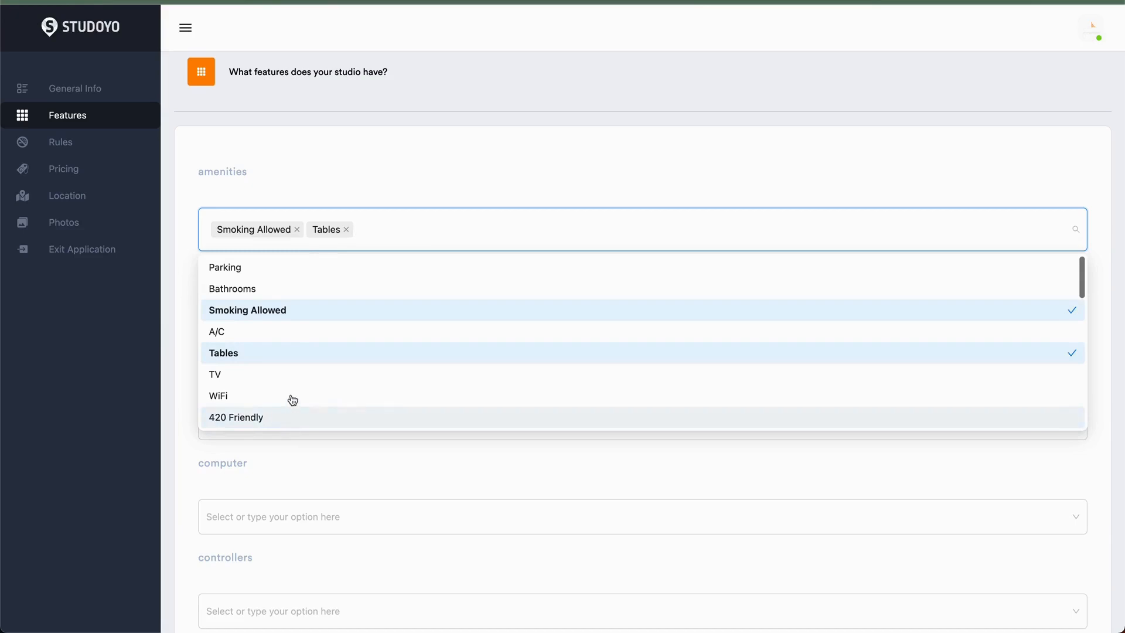
{"action": "left_click", "coordinate": [292, 396]}
{"action": "left_click", "coordinate": [291, 417]}
{"action": "left_click", "coordinate": [290, 374]}
{"action": "left_click", "coordinate": [291, 332]}
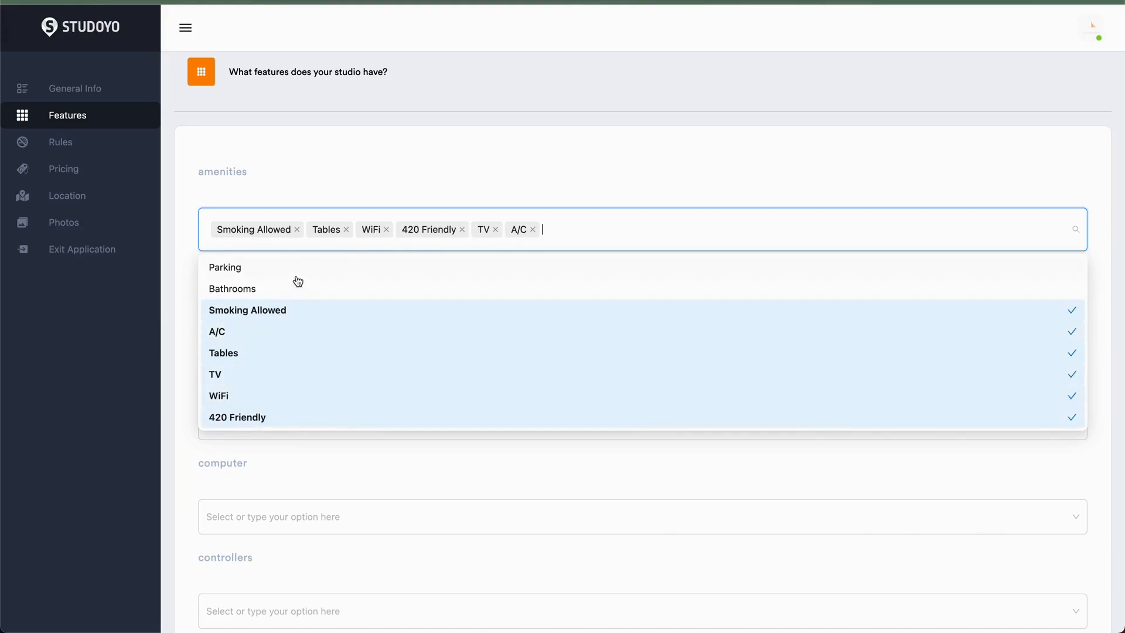
{"action": "left_click", "coordinate": [296, 267]}
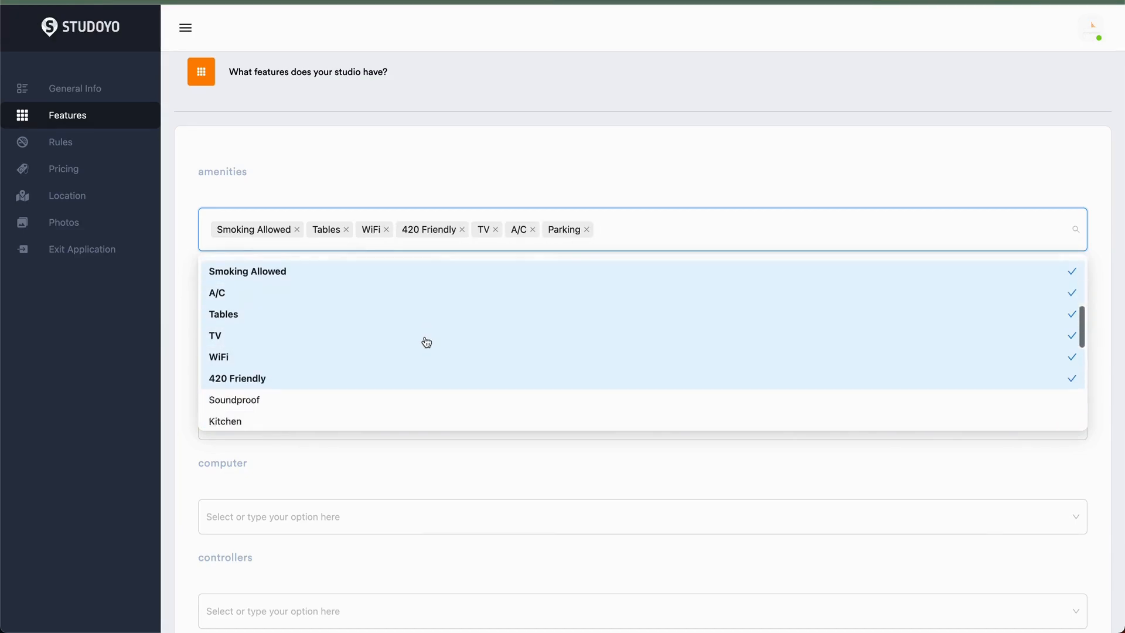
{"action": "scroll", "coordinate": [427, 341], "scroll_direction": "down", "scroll_amount": 4}
{"action": "left_click", "coordinate": [378, 392]}
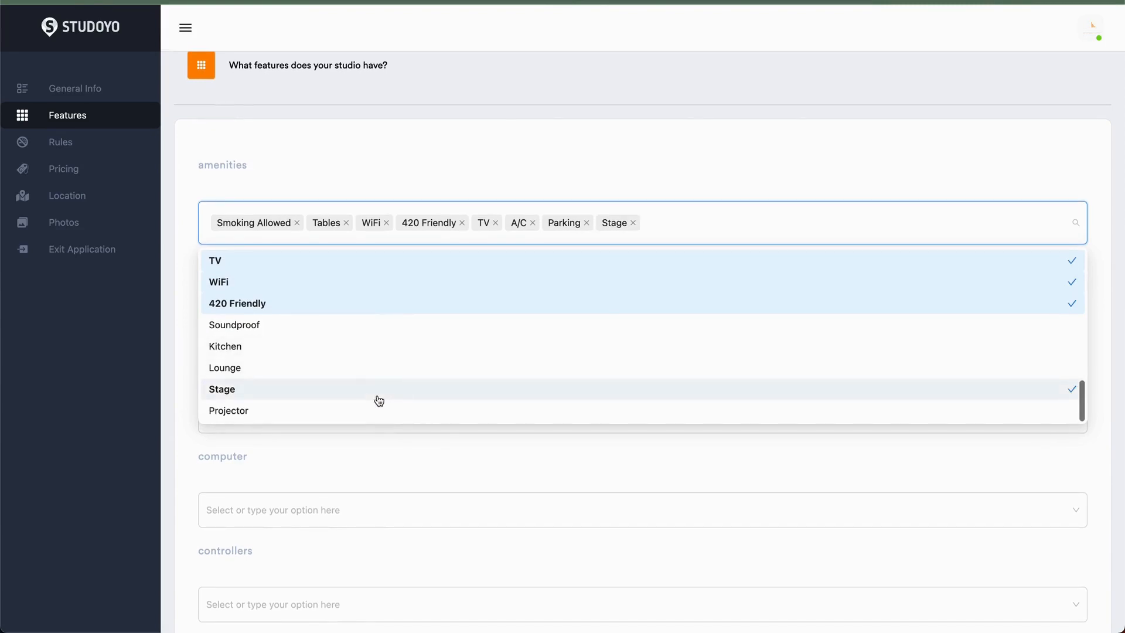
{"action": "left_click", "coordinate": [671, 223]}
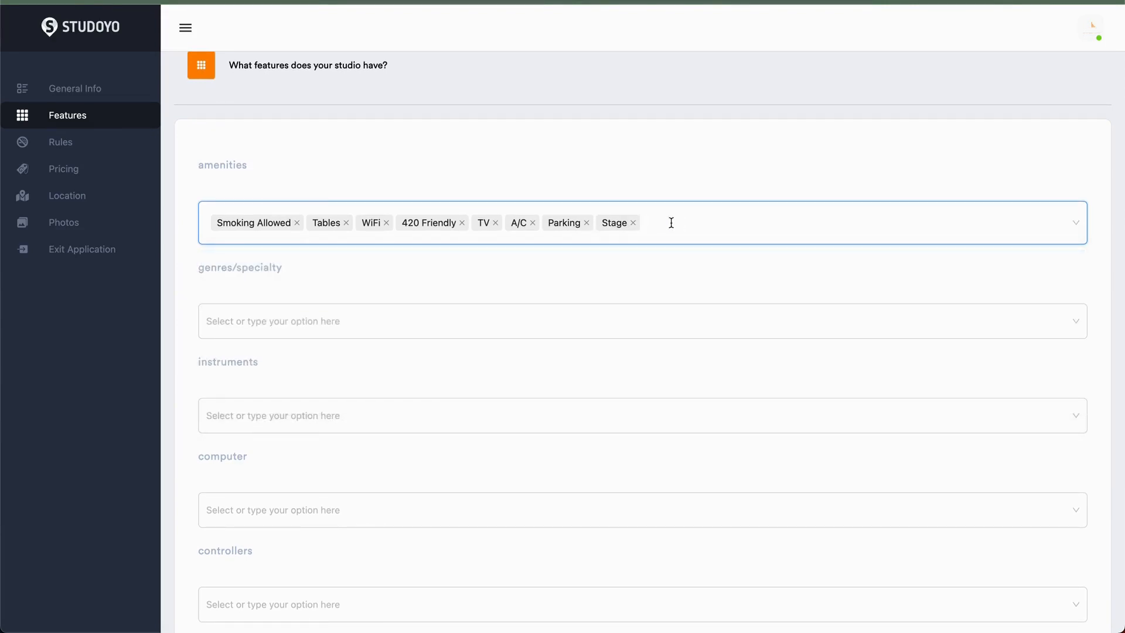
- Add a custom amenity named Pool Tables
{"action": "type", "text": "Pool Tables"}
{"action": "key", "text": "Return"}
{"action": "left_click", "coordinate": [603, 171]}
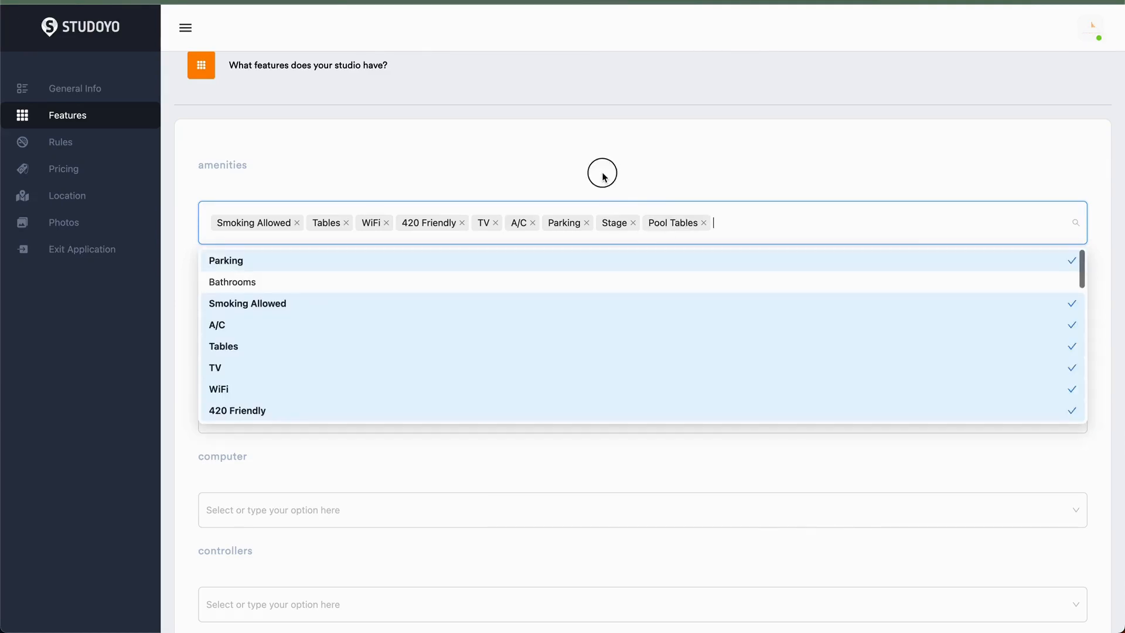
- Choose Hip Hop Music, R & B Music and Jazz Music as the studio's genres
{"action": "left_click", "coordinate": [360, 328]}
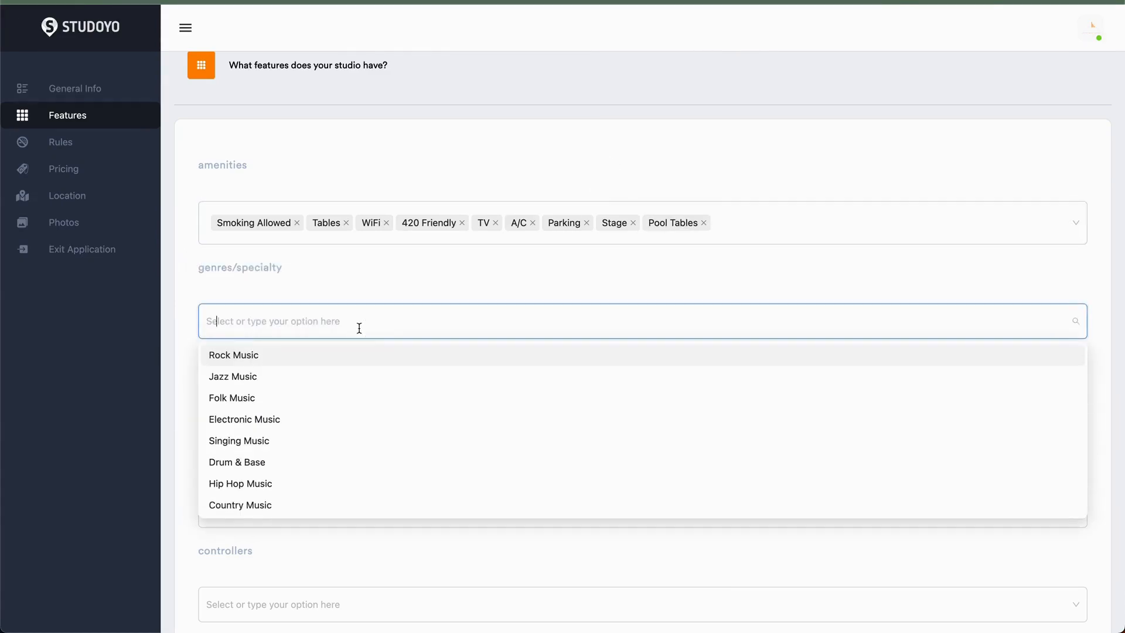
{"action": "scroll", "coordinate": [336, 463], "scroll_direction": "down", "scroll_amount": 2}
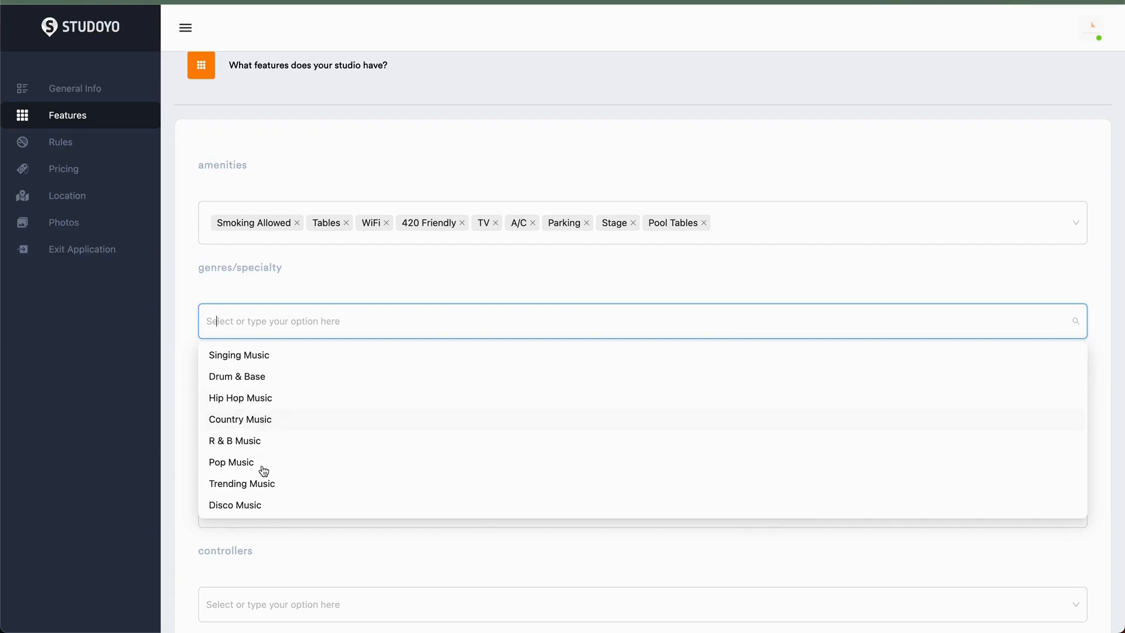
{"action": "scroll", "coordinate": [263, 472], "scroll_direction": "down", "scroll_amount": 3}
{"action": "scroll", "coordinate": [264, 473], "scroll_direction": "up", "scroll_amount": 1}
{"action": "scroll", "coordinate": [263, 451], "scroll_direction": "up", "scroll_amount": 5}
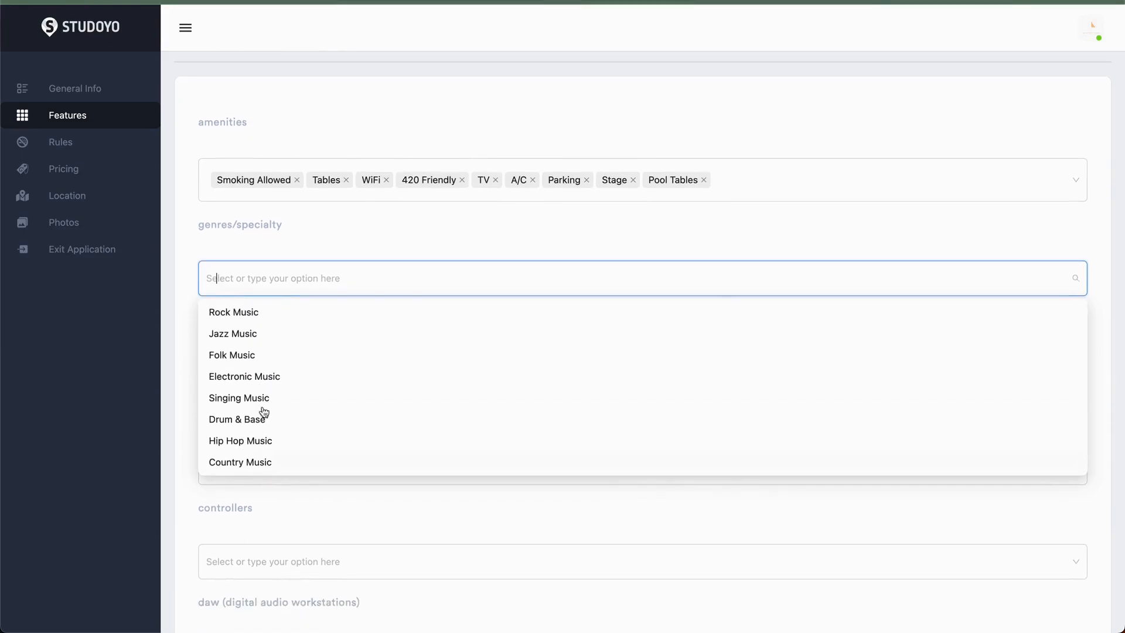
{"action": "scroll", "coordinate": [268, 442], "scroll_direction": "down", "scroll_amount": 1}
{"action": "scroll", "coordinate": [268, 442], "scroll_direction": "down", "scroll_amount": 1}
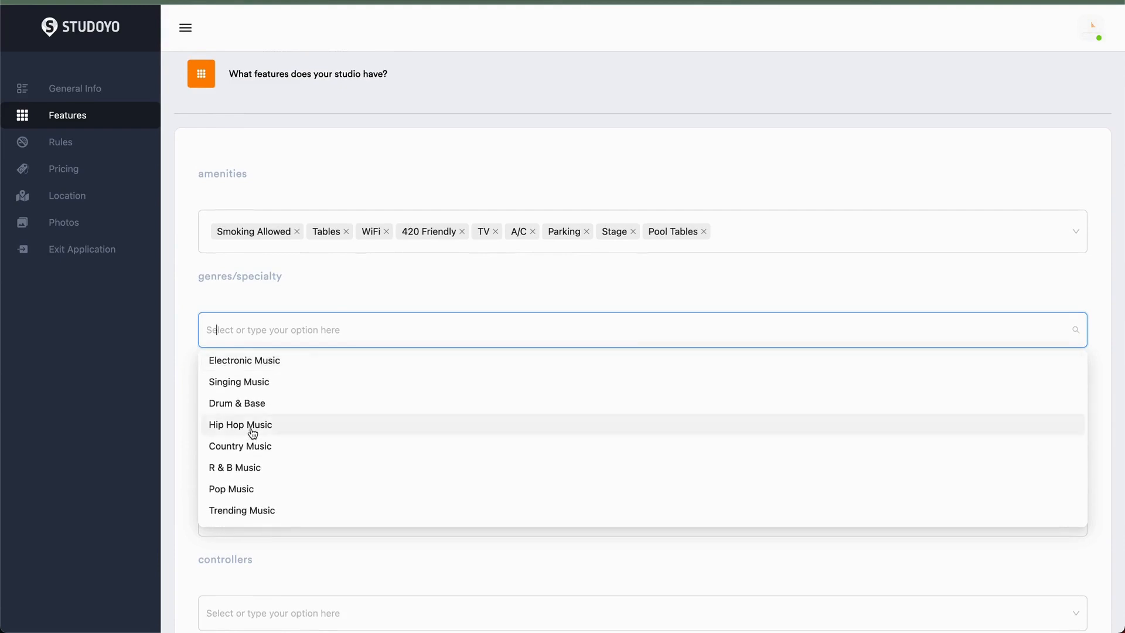
{"action": "left_click", "coordinate": [252, 428]}
{"action": "left_click", "coordinate": [290, 474]}
{"action": "scroll", "coordinate": [262, 502], "scroll_direction": "up", "scroll_amount": 1}
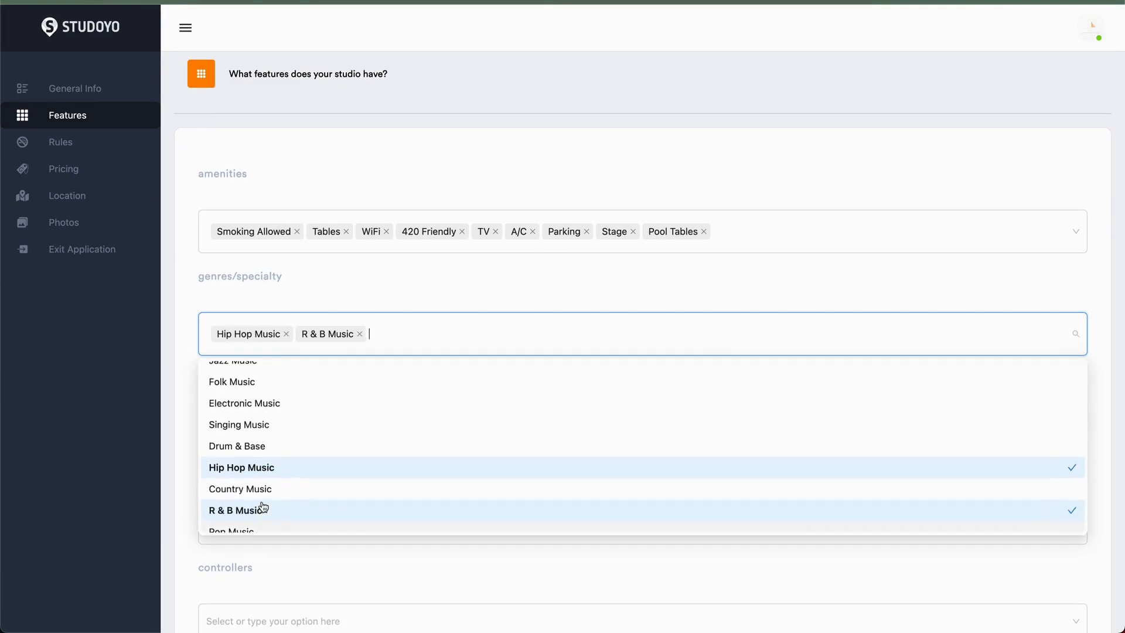
{"action": "scroll", "coordinate": [263, 504], "scroll_direction": "up", "scroll_amount": 1}
{"action": "left_click", "coordinate": [253, 393]}
{"action": "scroll", "coordinate": [265, 495], "scroll_direction": "down", "scroll_amount": 2}
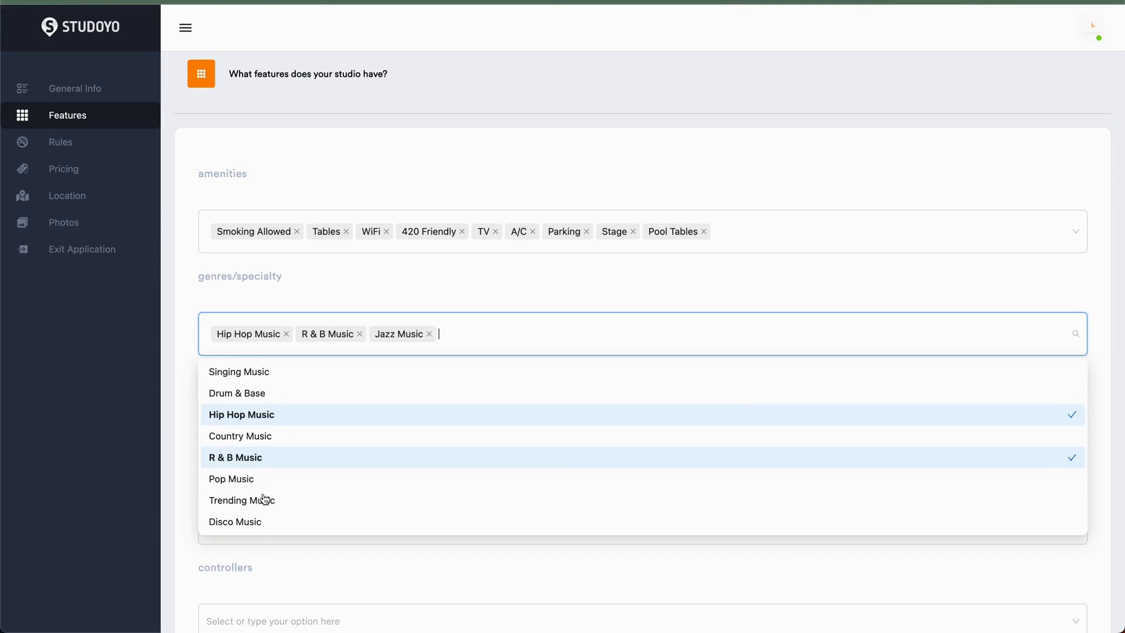
{"action": "left_click", "coordinate": [185, 356]}
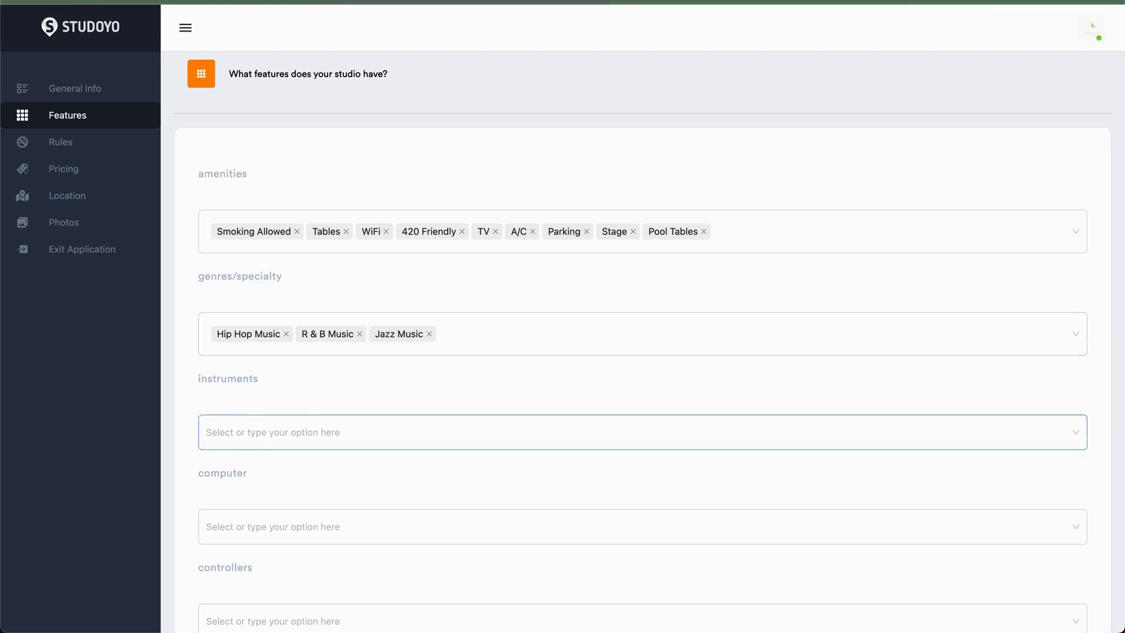
- Add a custom genre named Soca
{"action": "scroll", "coordinate": [251, 444], "scroll_direction": "down", "scroll_amount": 3}
{"action": "left_click", "coordinate": [473, 143]}
{"action": "scroll", "coordinate": [311, 328], "scroll_direction": "down", "scroll_amount": 2}
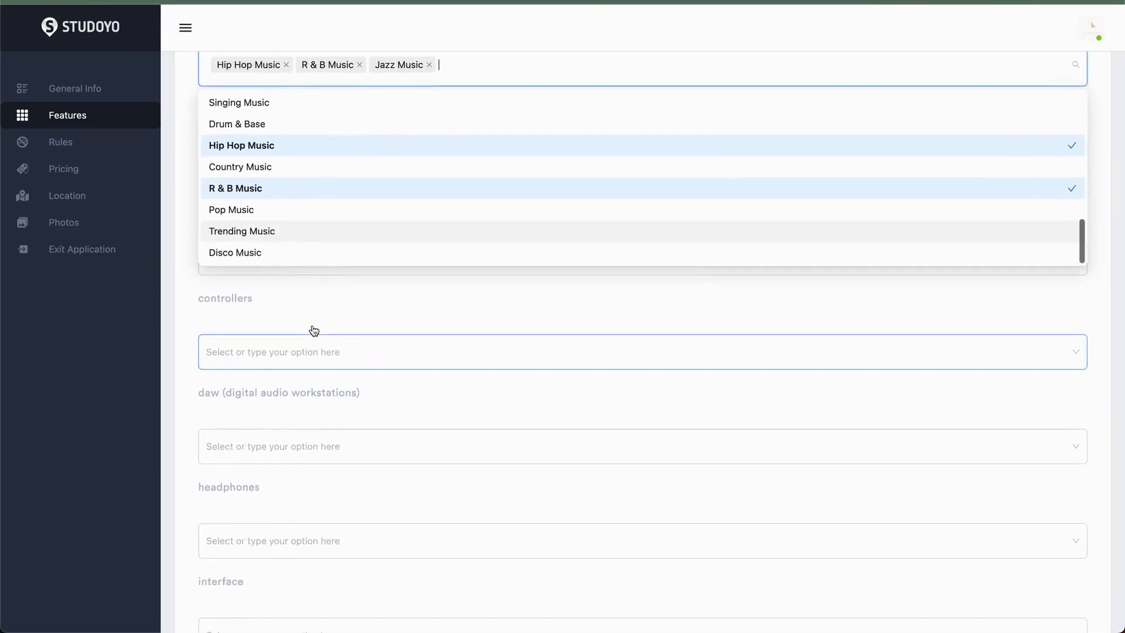
{"action": "scroll", "coordinate": [314, 331], "scroll_direction": "up", "scroll_amount": 4}
{"action": "scroll", "coordinate": [310, 344], "scroll_direction": "down", "scroll_amount": 3}
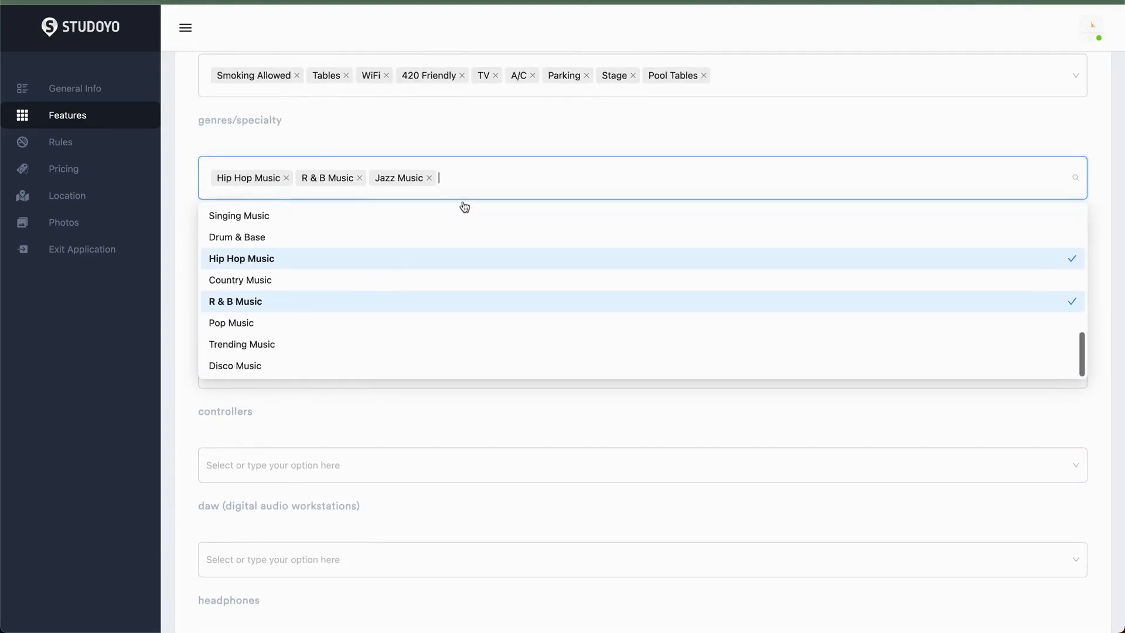
{"action": "type", "text": "Soca"}
{"action": "key", "text": "Return"}
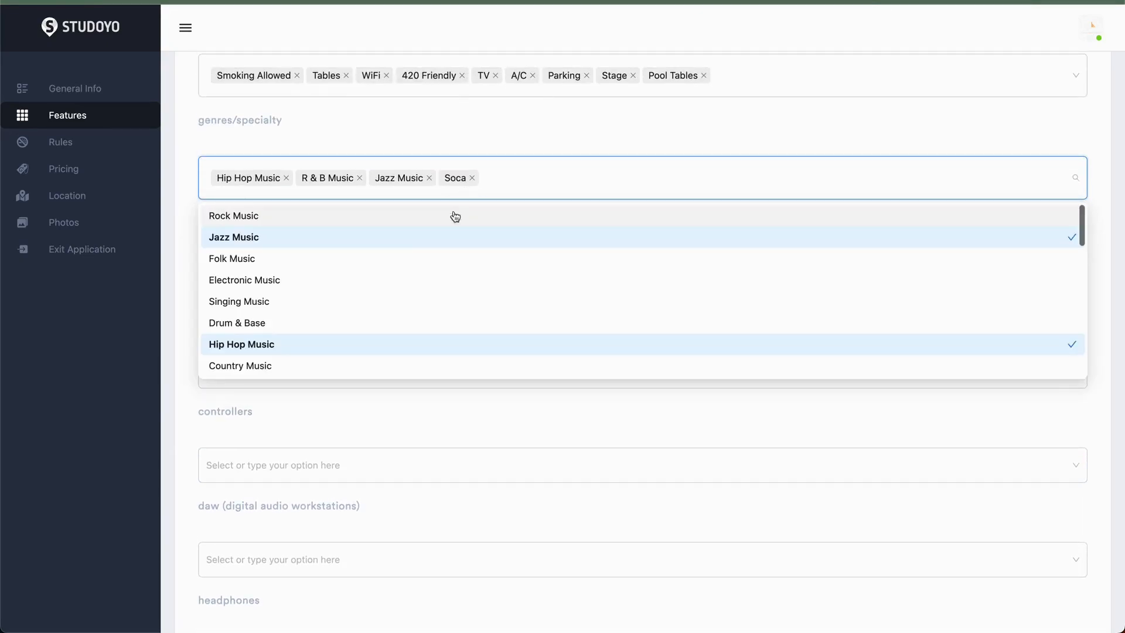
{"action": "left_click", "coordinate": [184, 252]}
- Select Drums, Violin, Piano and Keyboard as the studio's instruments
{"action": "left_click", "coordinate": [225, 271]}
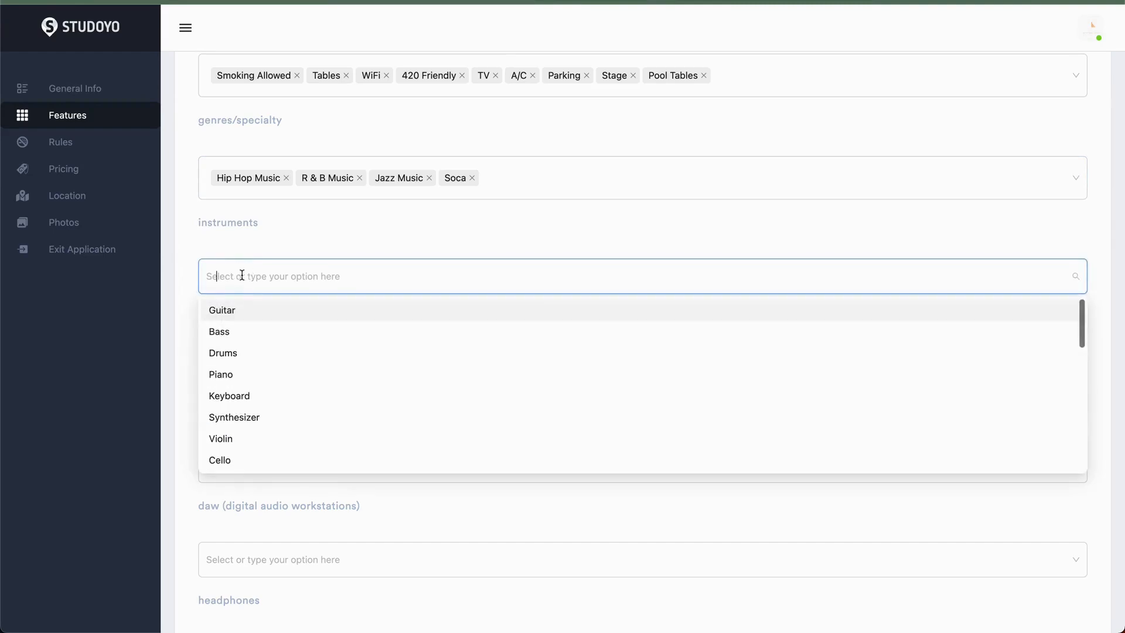
{"action": "left_click", "coordinate": [245, 353]}
{"action": "left_click", "coordinate": [246, 448]}
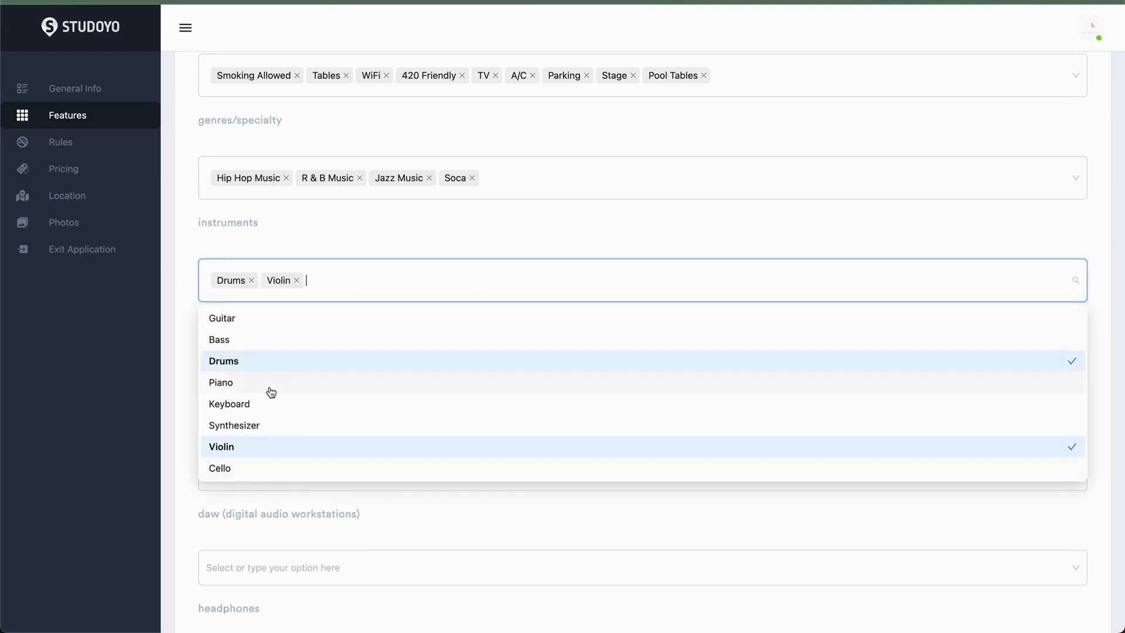
{"action": "left_click", "coordinate": [270, 387]}
{"action": "left_click", "coordinate": [283, 408]}
{"action": "left_click", "coordinate": [339, 219]}
- Select PC and Apple as the studio's computers
{"action": "left_click", "coordinate": [346, 379]}
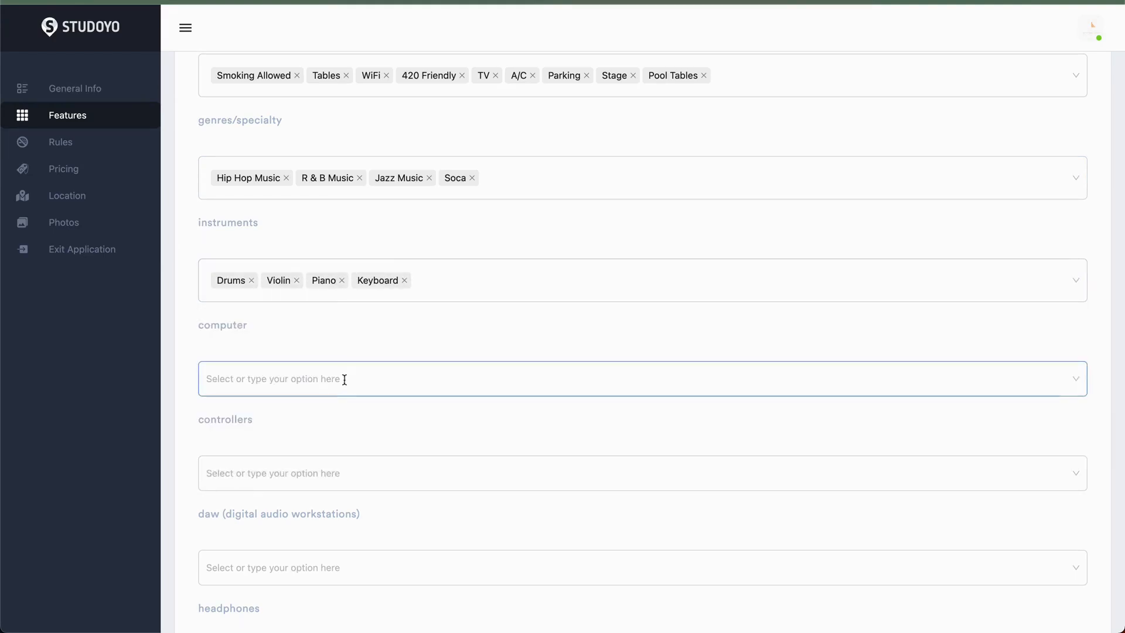
{"action": "left_click", "coordinate": [300, 418]}
{"action": "left_click", "coordinate": [301, 432]}
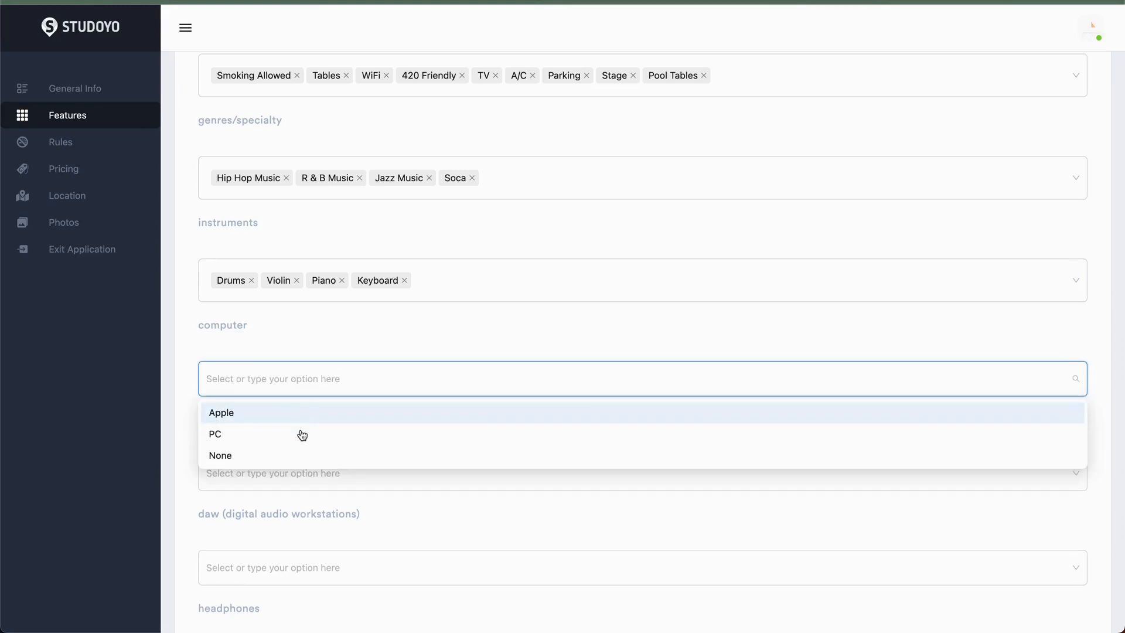
{"action": "left_click", "coordinate": [291, 435]}
{"action": "left_click", "coordinate": [291, 426]}
{"action": "left_click", "coordinate": [335, 341]}
- Select Behringer, Novation, Akai and Arturia as the studio's controllers
{"action": "scroll", "coordinate": [337, 345], "scroll_direction": "down", "scroll_amount": 2}
{"action": "left_click", "coordinate": [304, 362]}
{"action": "scroll", "coordinate": [305, 367], "scroll_direction": "down", "scroll_amount": 2}
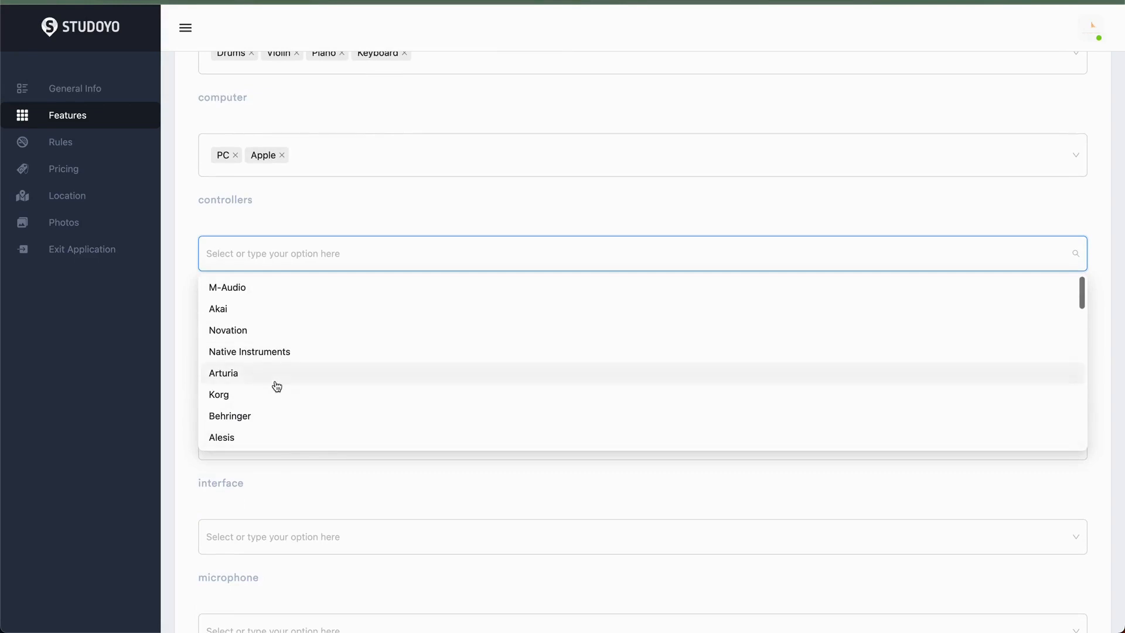
{"action": "left_click", "coordinate": [260, 416]}
{"action": "left_click", "coordinate": [253, 338]}
{"action": "left_click", "coordinate": [246, 316]}
{"action": "left_click", "coordinate": [264, 380]}
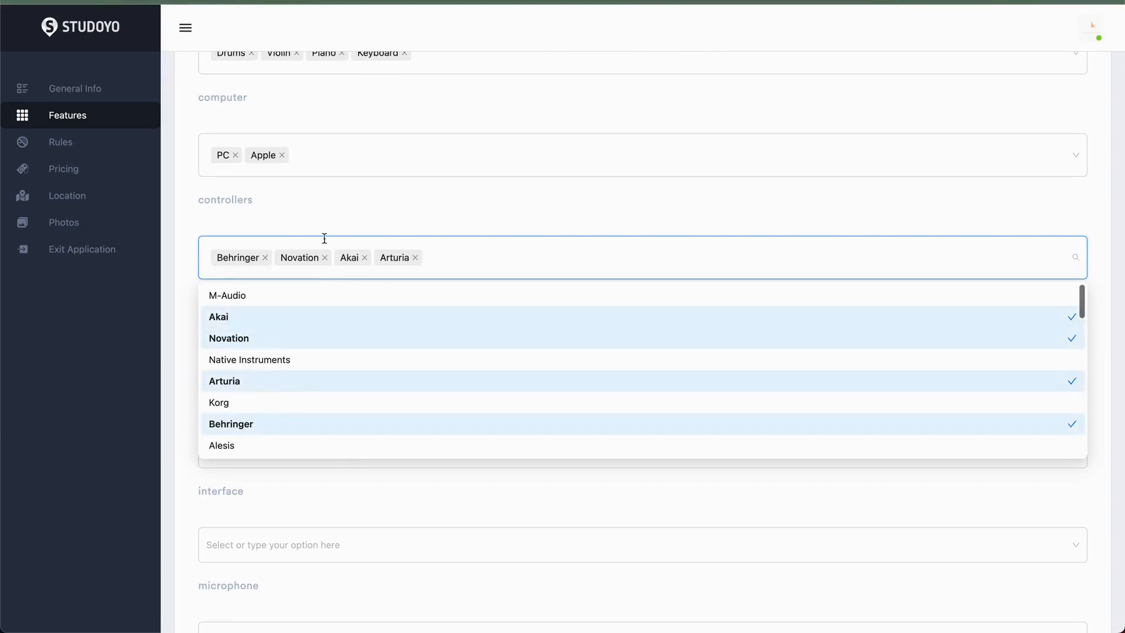
{"action": "left_click", "coordinate": [326, 241]}
- Set the digital audio workstation list to Logic Pro X only
{"action": "scroll", "coordinate": [319, 228], "scroll_direction": "down", "scroll_amount": 2}
{"action": "left_click", "coordinate": [291, 240]}
{"action": "left_click", "coordinate": [269, 345]}
{"action": "left_click", "coordinate": [268, 410]}
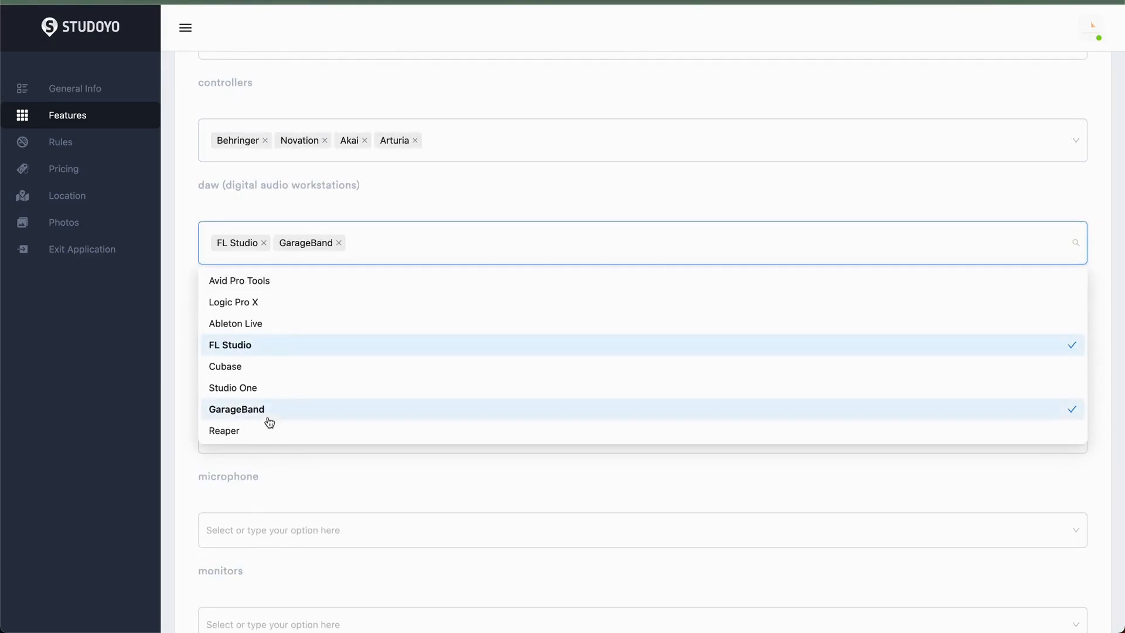
{"action": "left_click", "coordinate": [259, 346]}
{"action": "left_click", "coordinate": [259, 410]}
{"action": "left_click", "coordinate": [250, 294]}
{"action": "left_click", "coordinate": [301, 186]}
- Select Sony MDR-7506 and AKG K240 as the studio's headphones
{"action": "scroll", "coordinate": [302, 200], "scroll_direction": "down", "scroll_amount": 3}
{"action": "left_click", "coordinate": [281, 180]}
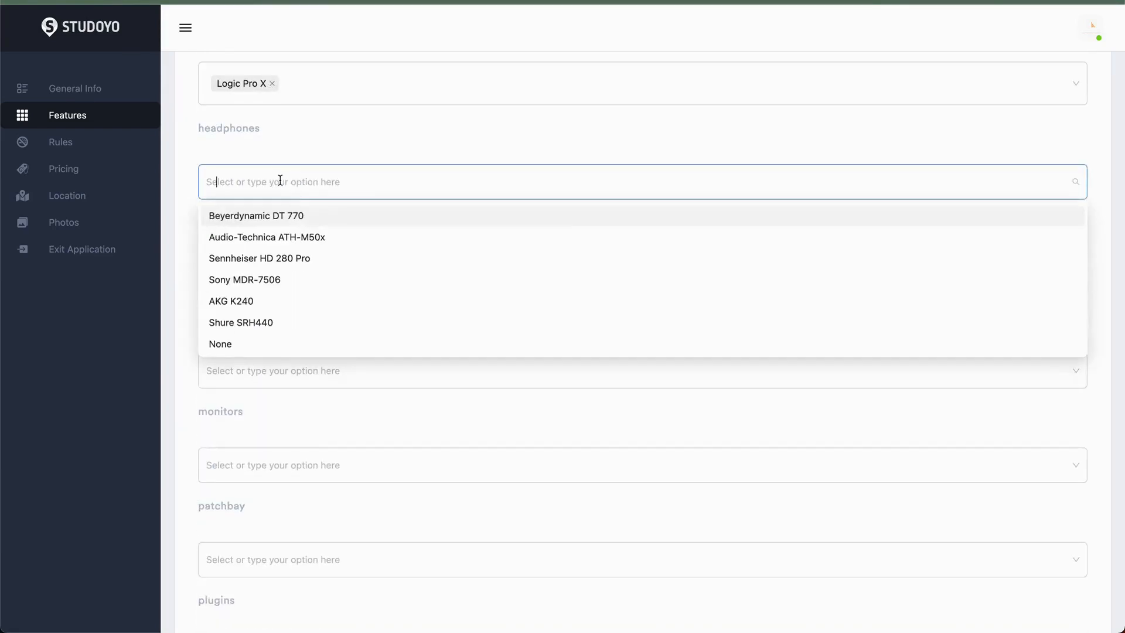
{"action": "left_click", "coordinate": [276, 279]}
{"action": "left_click", "coordinate": [275, 309]}
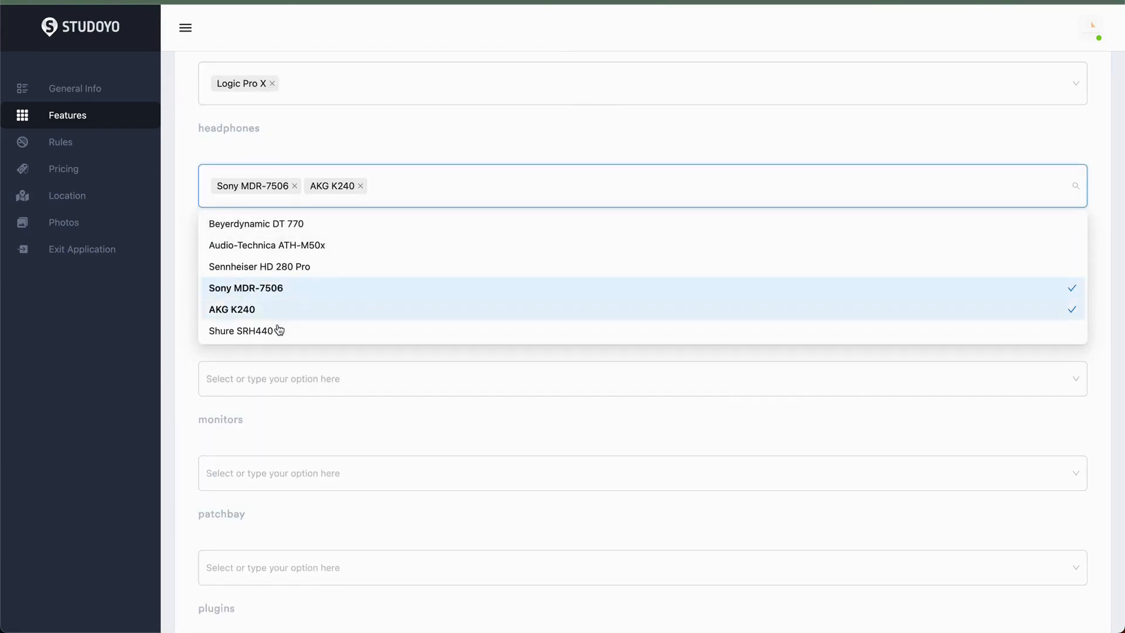
{"action": "left_click", "coordinate": [300, 146]}
- Select Focusrite Scarlett, Apogee and RME as the studio's audio interfaces
{"action": "scroll", "coordinate": [294, 173], "scroll_direction": "down", "scroll_amount": 2}
{"action": "left_click", "coordinate": [217, 203]}
{"action": "left_click", "coordinate": [272, 281]}
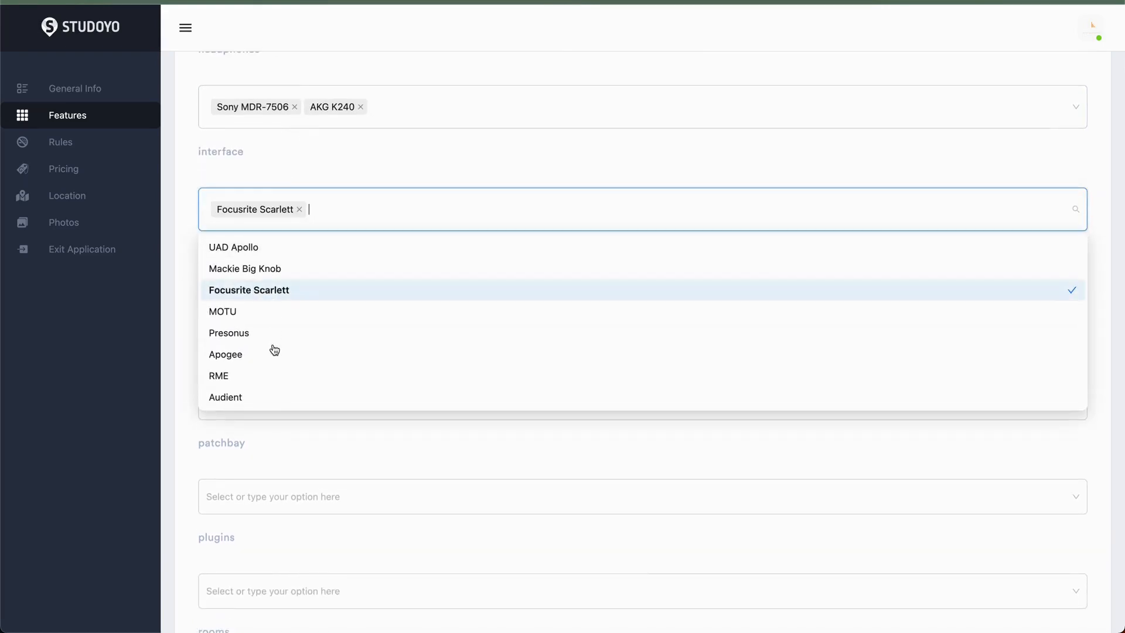
{"action": "left_click", "coordinate": [275, 354]}
{"action": "left_click", "coordinate": [275, 376]}
{"action": "left_click", "coordinate": [304, 167]}
- Select AKG C414 as the studio's microphone
{"action": "scroll", "coordinate": [278, 164], "scroll_direction": "down", "scroll_amount": 3}
{"action": "left_click", "coordinate": [266, 141]}
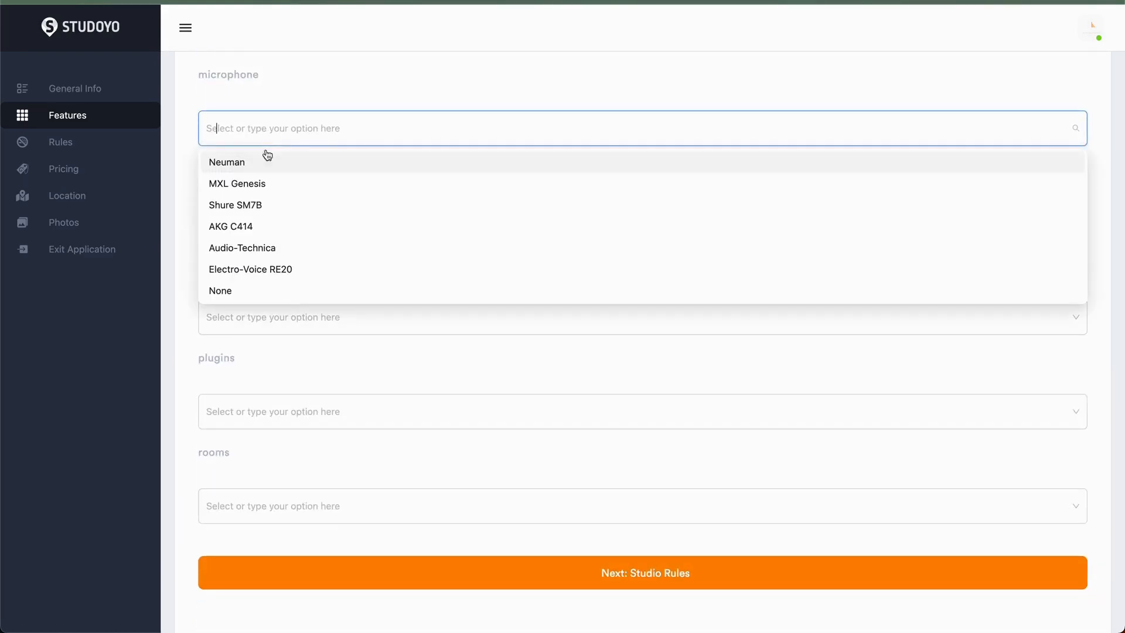
{"action": "left_click", "coordinate": [266, 227]}
{"action": "left_click", "coordinate": [287, 124]}
{"action": "left_click", "coordinate": [287, 125]}
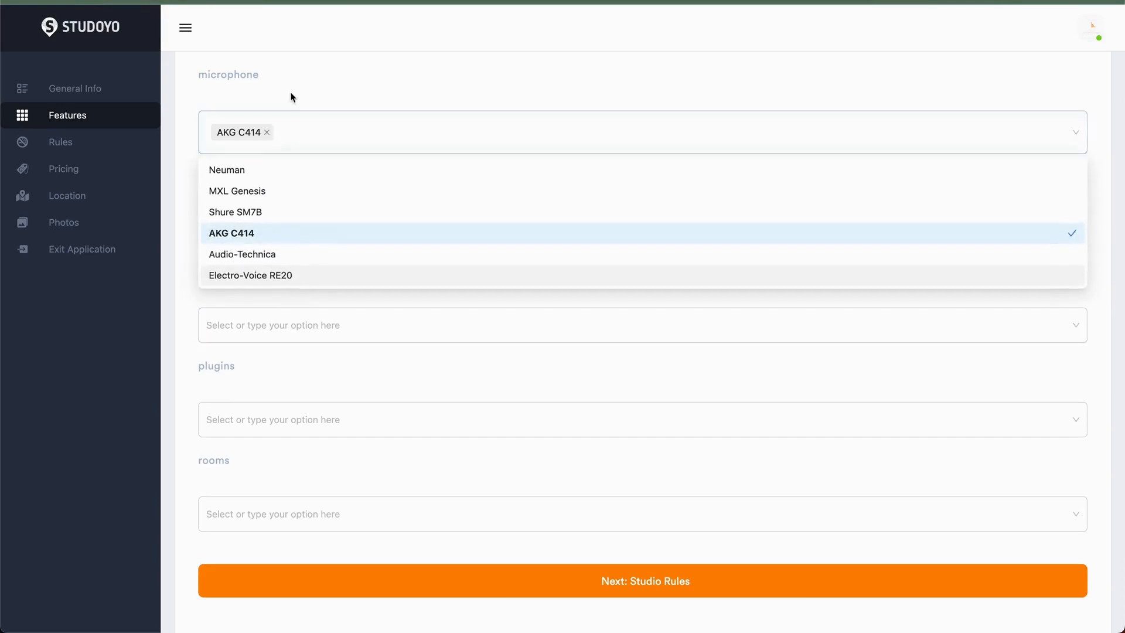
{"action": "left_click", "coordinate": [292, 97]}
- Select Mackie and Focal as the studio's monitors
{"action": "left_click", "coordinate": [284, 308]}
{"action": "left_click", "coordinate": [273, 416]}
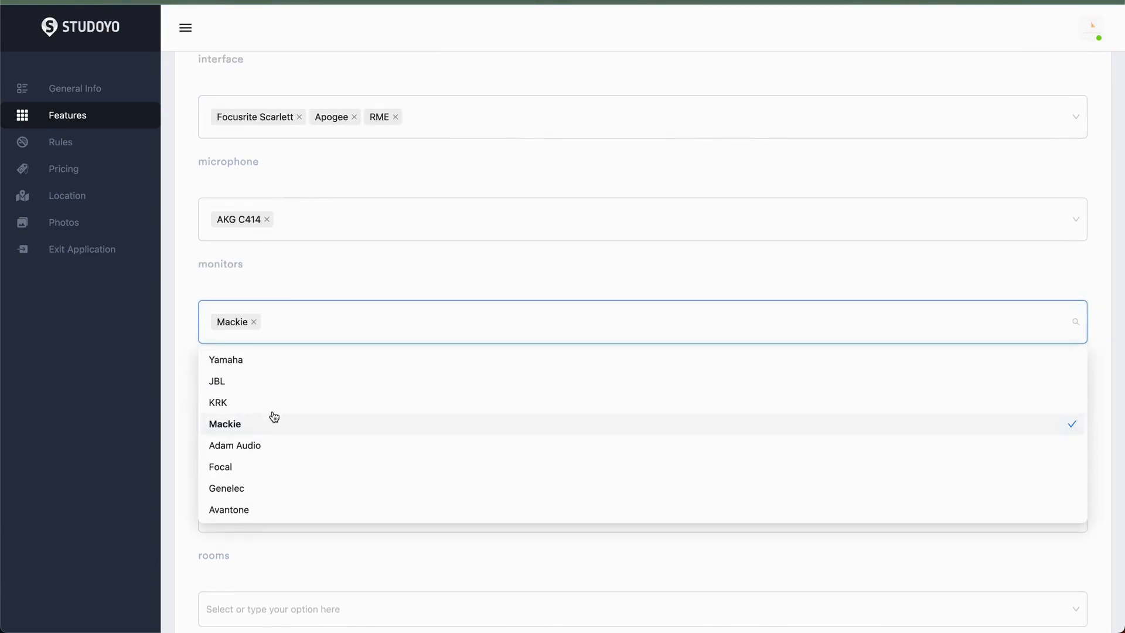
{"action": "left_click", "coordinate": [275, 467]}
{"action": "left_click", "coordinate": [316, 273]}
- Select Mogami, Monster and Neutrik as the studio's patchbays
{"action": "scroll", "coordinate": [317, 273], "scroll_direction": "down", "scroll_amount": 3}
{"action": "left_click", "coordinate": [291, 254]}
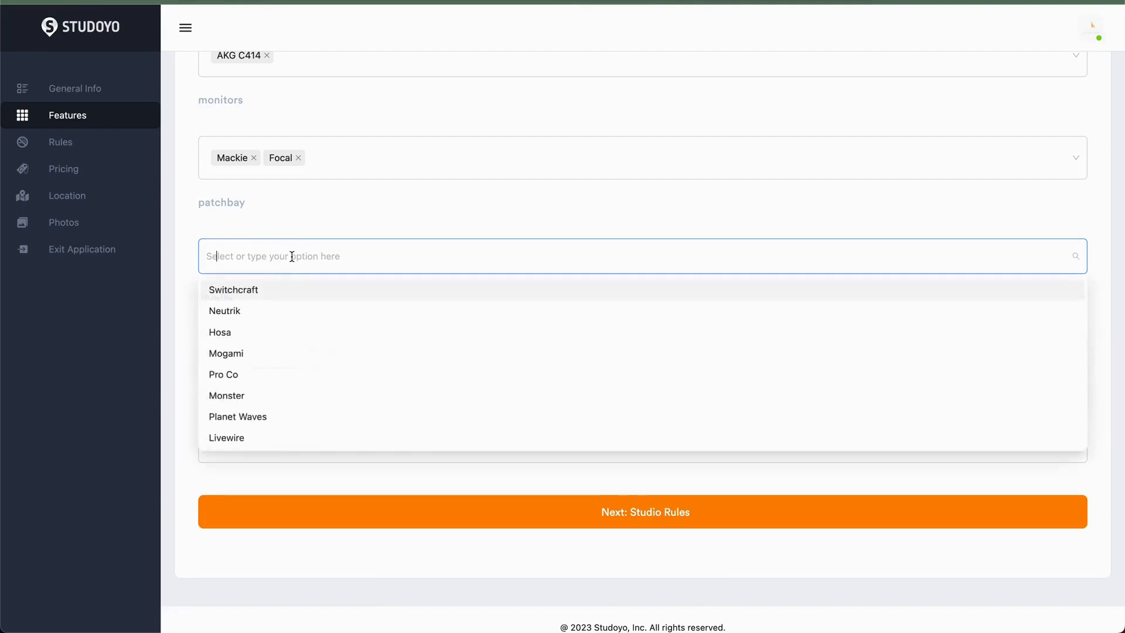
{"action": "left_click", "coordinate": [268, 363]}
{"action": "left_click", "coordinate": [267, 405]}
{"action": "left_click", "coordinate": [270, 321]}
{"action": "left_click", "coordinate": [321, 198]}
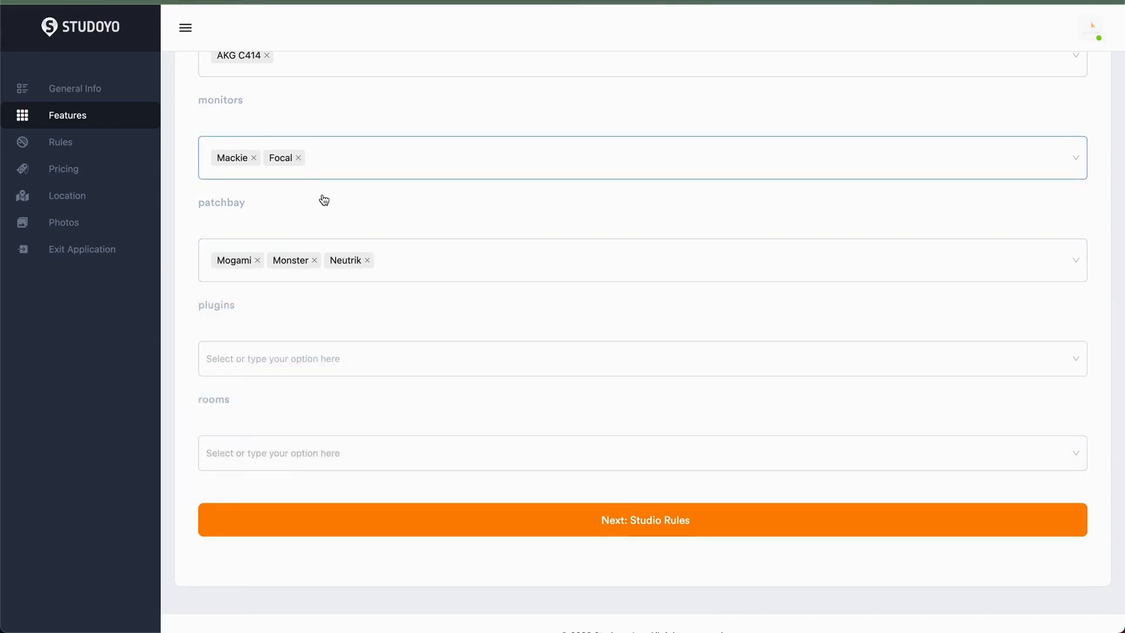
- Select Waves, Slate Digital and Native Instruments as the studio's plugins
{"action": "scroll", "coordinate": [298, 297], "scroll_direction": "down", "scroll_amount": 1}
{"action": "left_click", "coordinate": [291, 334]}
{"action": "left_click", "coordinate": [235, 412]}
{"action": "left_click", "coordinate": [269, 457]}
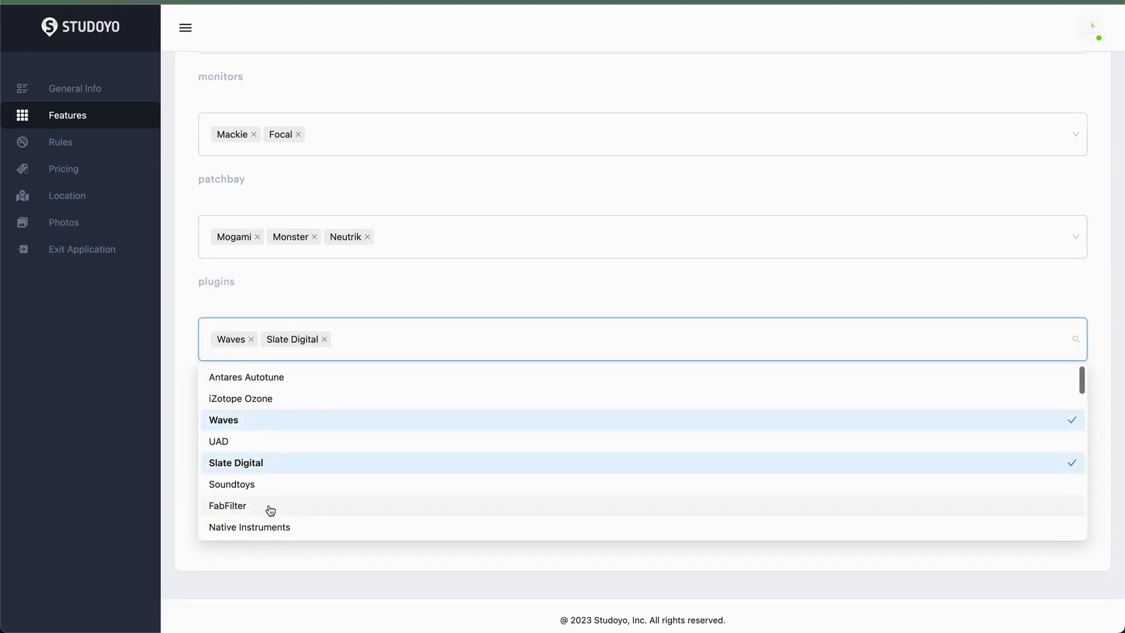
{"action": "left_click", "coordinate": [269, 520]}
{"action": "left_click", "coordinate": [327, 275]}
- Select all eight room types, from Tracking Room to ISO Booth, as the studio's rooms
{"action": "scroll", "coordinate": [327, 278], "scroll_direction": "down", "scroll_amount": 1}
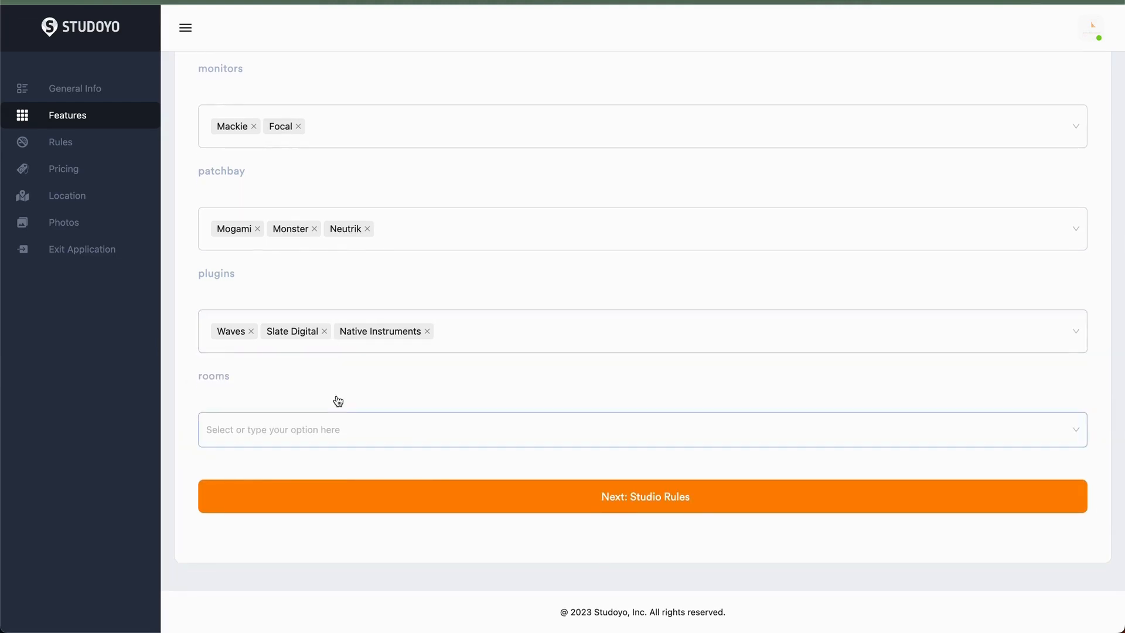
{"action": "left_click", "coordinate": [334, 426]}
{"action": "left_click", "coordinate": [258, 246]}
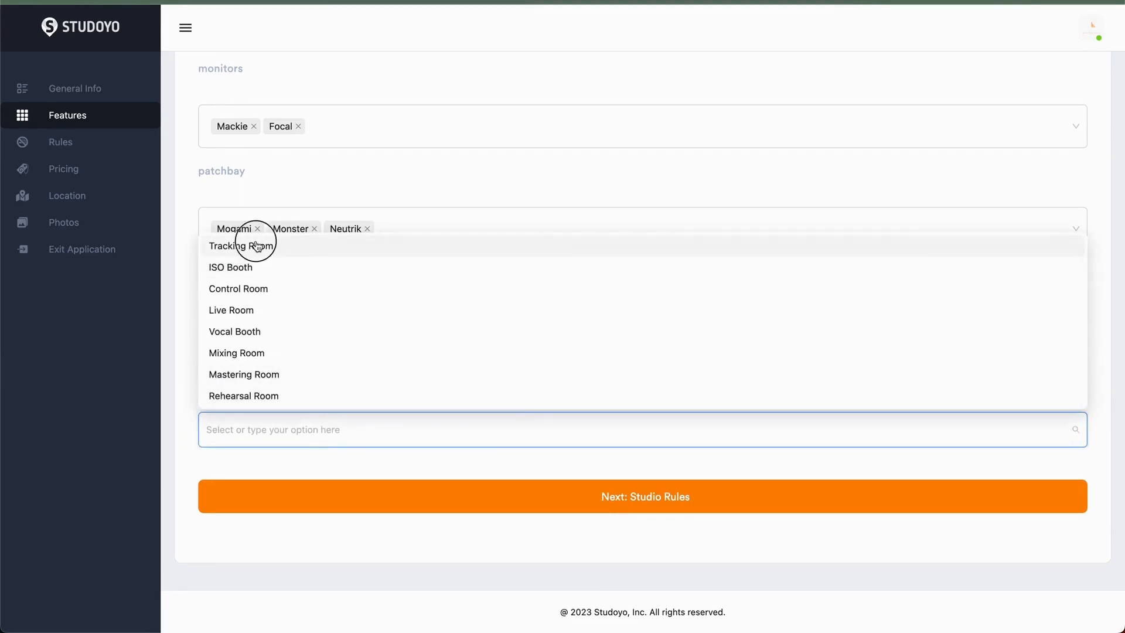
{"action": "left_click", "coordinate": [258, 311]}
{"action": "left_click", "coordinate": [257, 398]}
{"action": "left_click", "coordinate": [258, 374]}
{"action": "left_click", "coordinate": [256, 353]}
{"action": "left_click", "coordinate": [256, 331]}
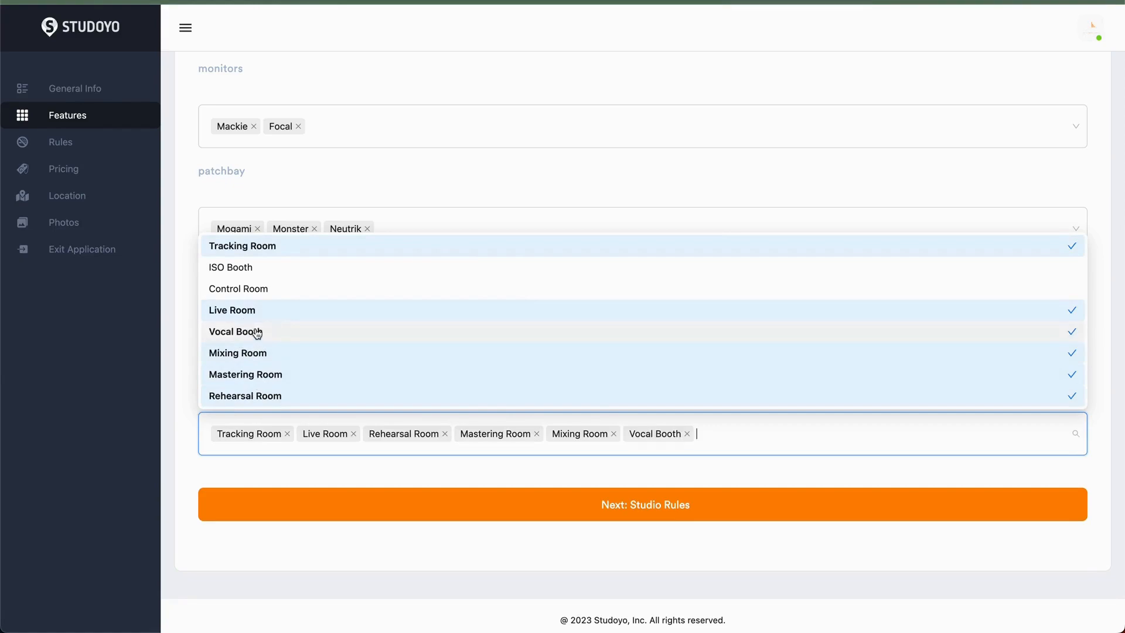
{"action": "left_click", "coordinate": [259, 267]}
{"action": "left_click", "coordinate": [258, 267]}
{"action": "left_click", "coordinate": [259, 287]}
{"action": "left_click", "coordinate": [259, 273]}
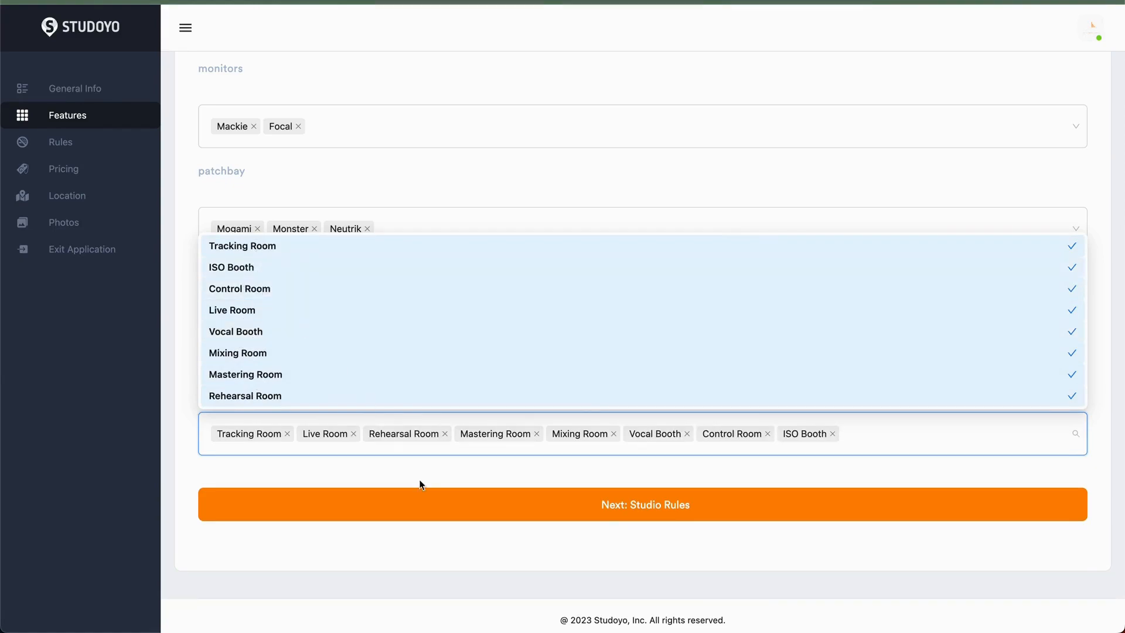
- Continue to the studio rules and paste the rules text on respect, smoking, cleanliness, noise and equipment care
{"action": "left_click", "coordinate": [427, 504]}
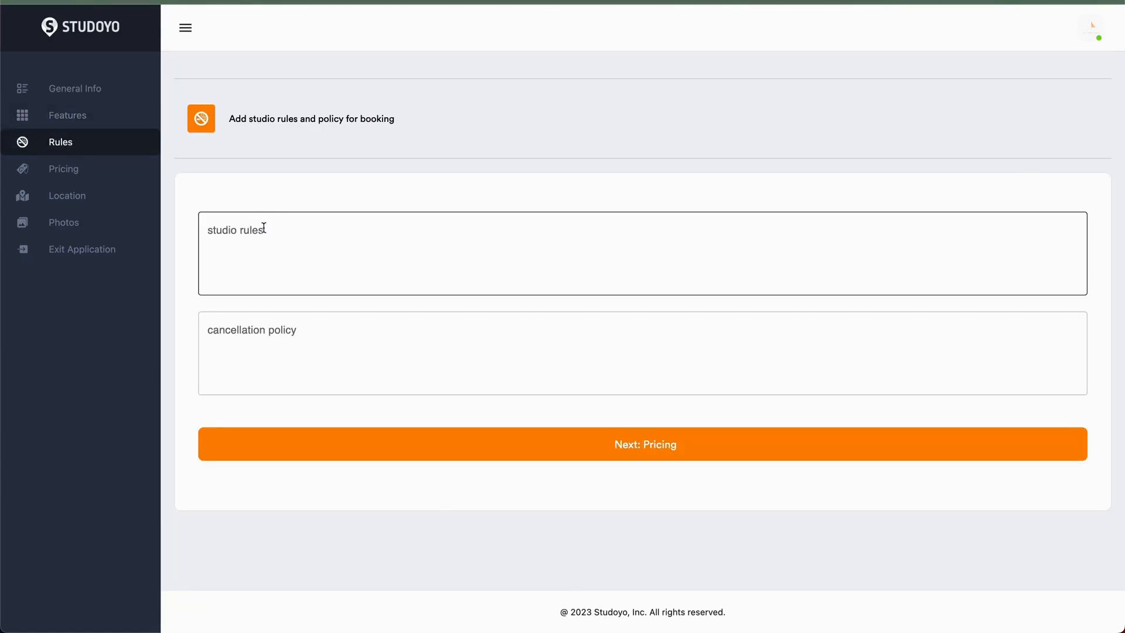
{"action": "left_click", "coordinate": [260, 239]}
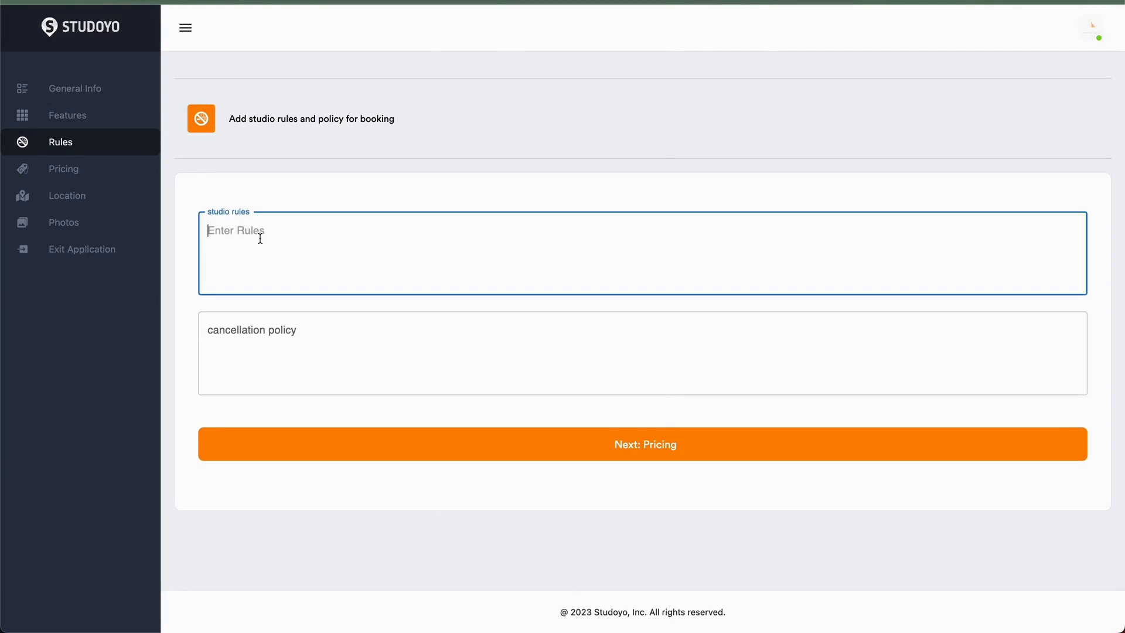
{"action": "type", "text": "Respect Others: Treat all studio users with courtesy and respect. Harassment, discrimination, or any form of bullying will not be tolerated. No Smoking: Smoking is not allowed within the studio premises. Please use designated smoking areas if available. Cleanliness: Maintain a clean and tidy workspace. Dispose of trash in the provided bins, and leave the studio in the same condition as you found it. Noise Control: Keep noise levels to a minimum in common areas to avoid disturbing others. Use soundproof rooms for loud activities. Equipment Care: Handle studio equipment and facilities with care. Report any damage or malfunction to the studio staff immediately."}
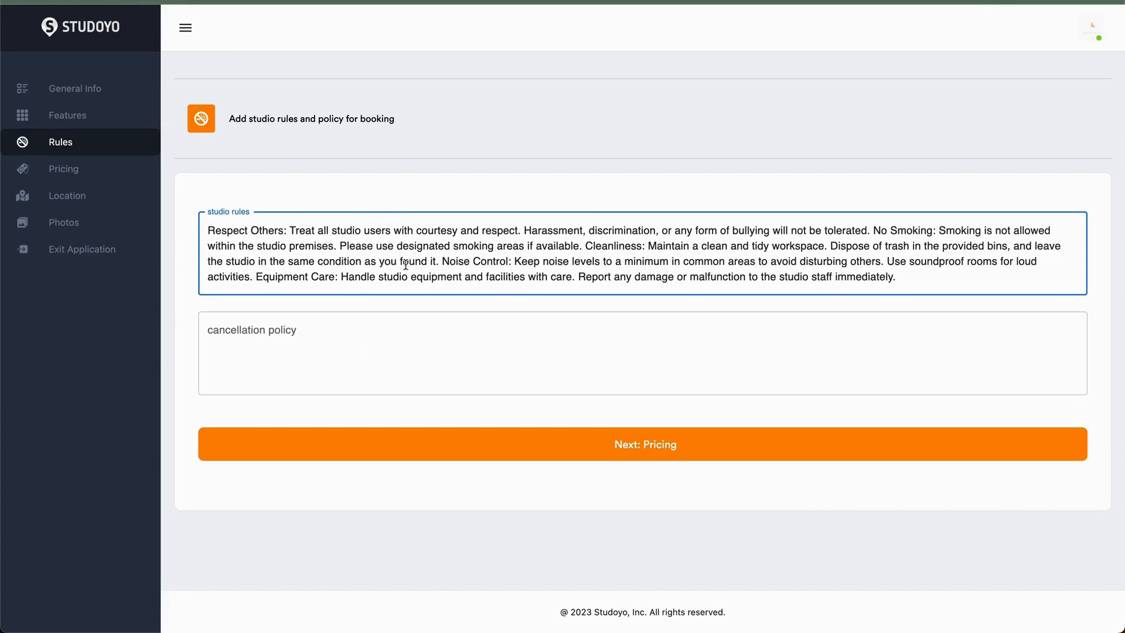
- Enter 24 as the cancellation policy and continue to pricing
{"action": "left_click", "coordinate": [359, 339]}
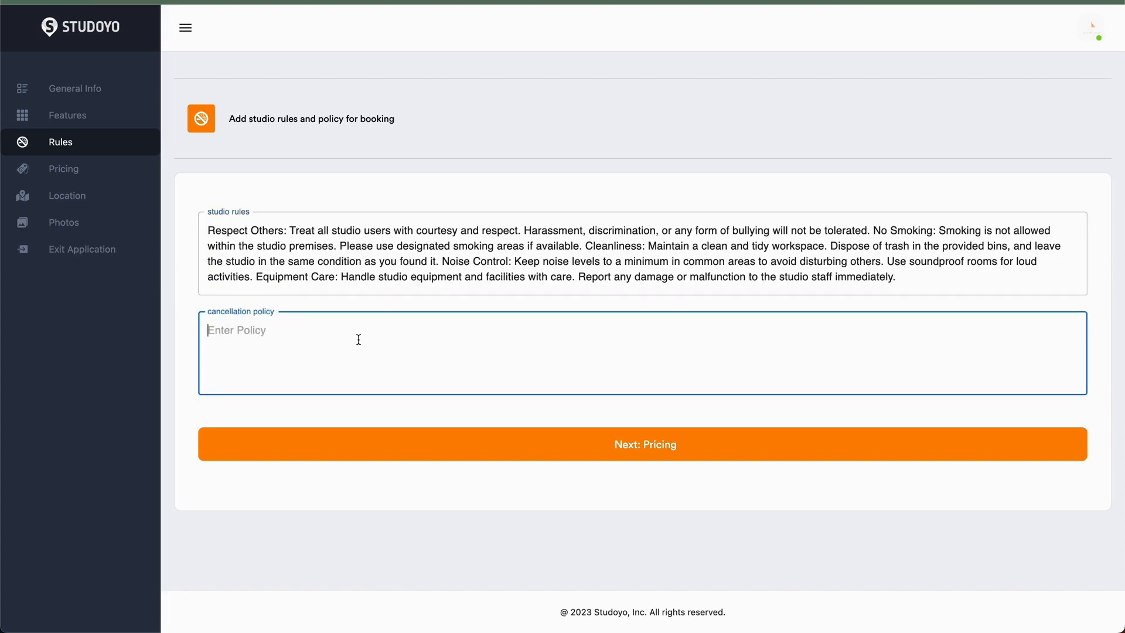
{"action": "type", "text": "24 hour notice required"}
{"action": "left_click", "coordinate": [398, 456]}
{"action": "scroll", "coordinate": [435, 424], "scroll_direction": "down", "scroll_amount": 2}
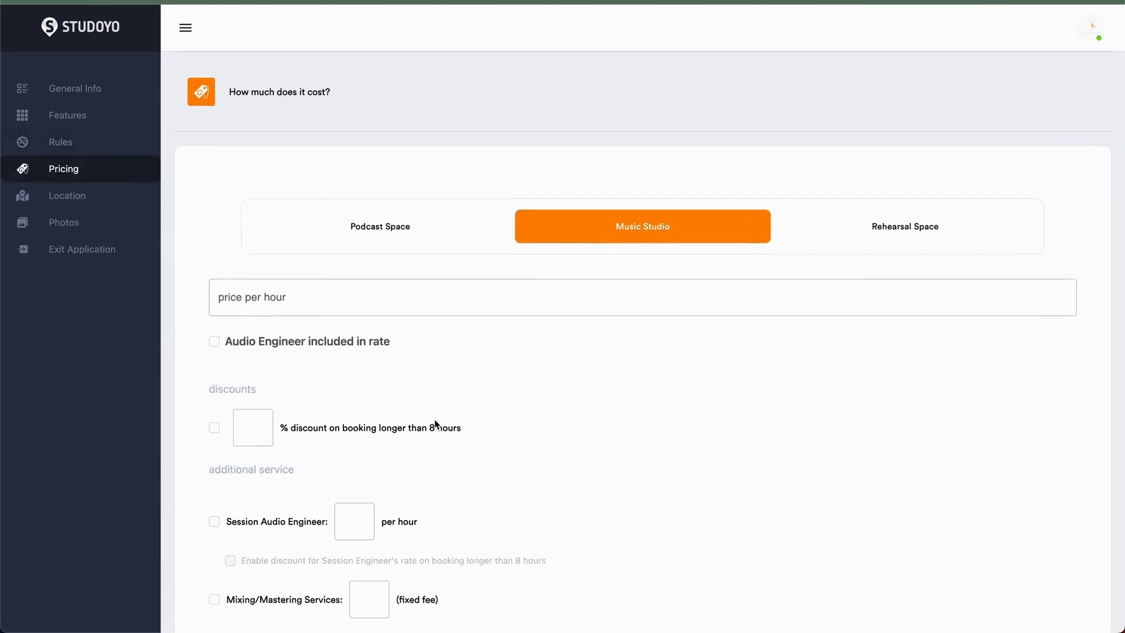
- Examine the pricing options for Podcast Space, Music Studio and Rehearsal Space, and the studio types under General Info
{"action": "scroll", "coordinate": [435, 421], "scroll_direction": "down", "scroll_amount": 1}
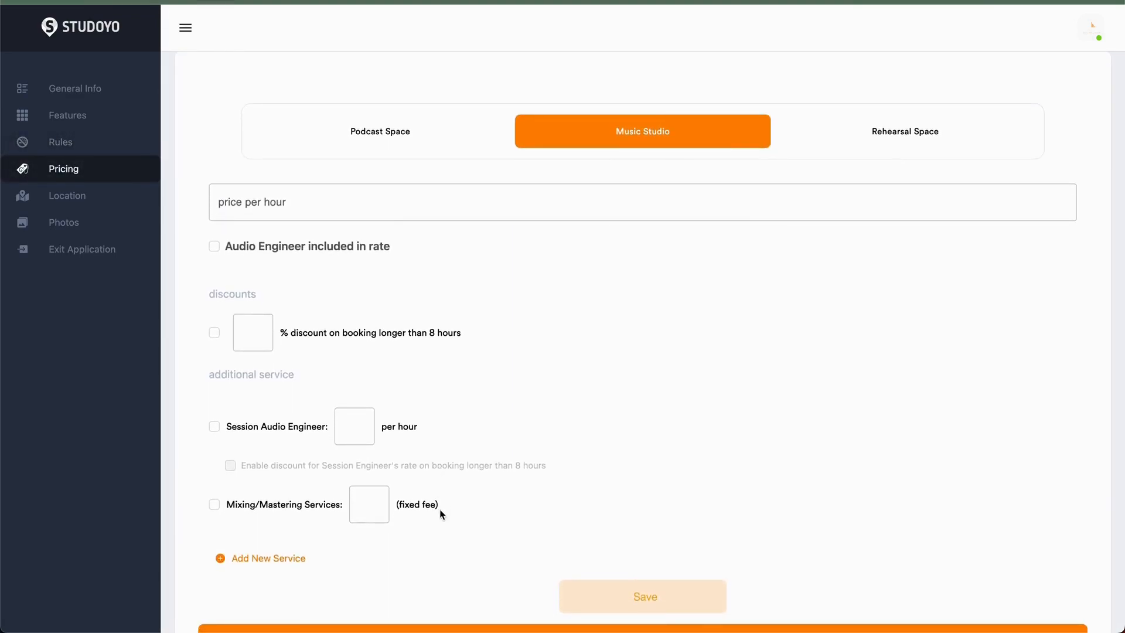
{"action": "left_click", "coordinate": [404, 136]}
{"action": "left_click", "coordinate": [927, 133]}
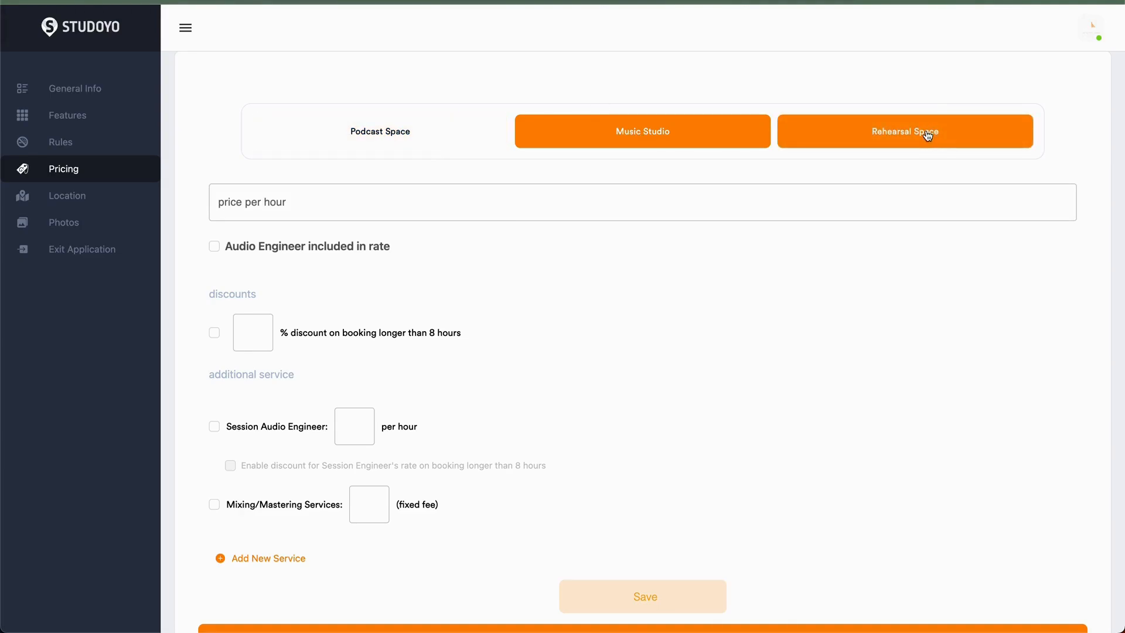
{"action": "left_click", "coordinate": [399, 191]}
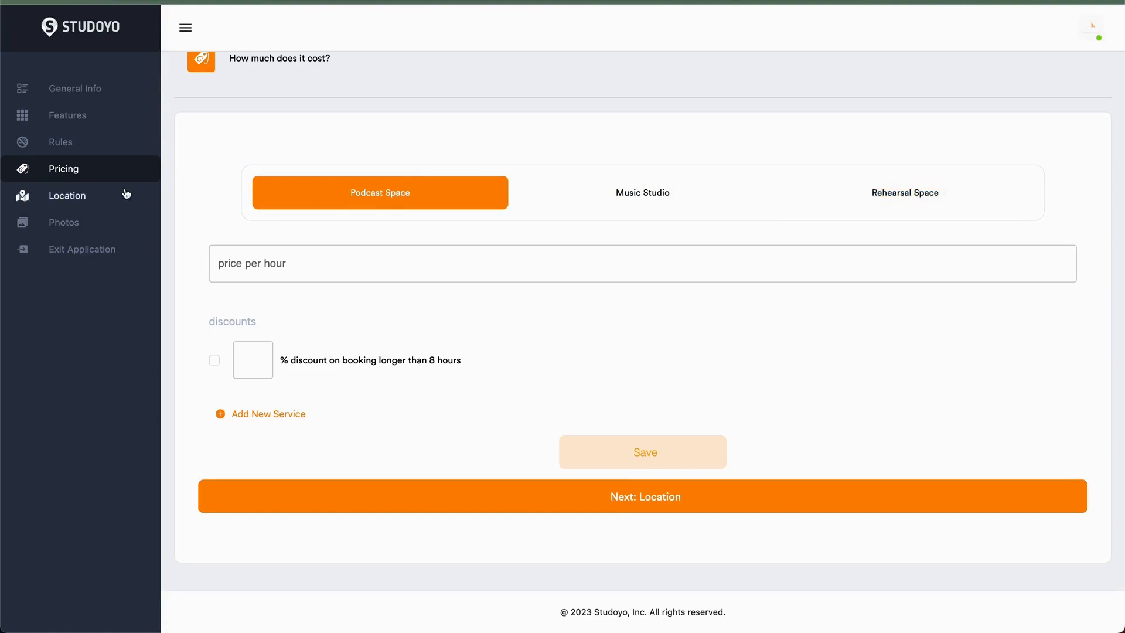
{"action": "left_click", "coordinate": [100, 90]}
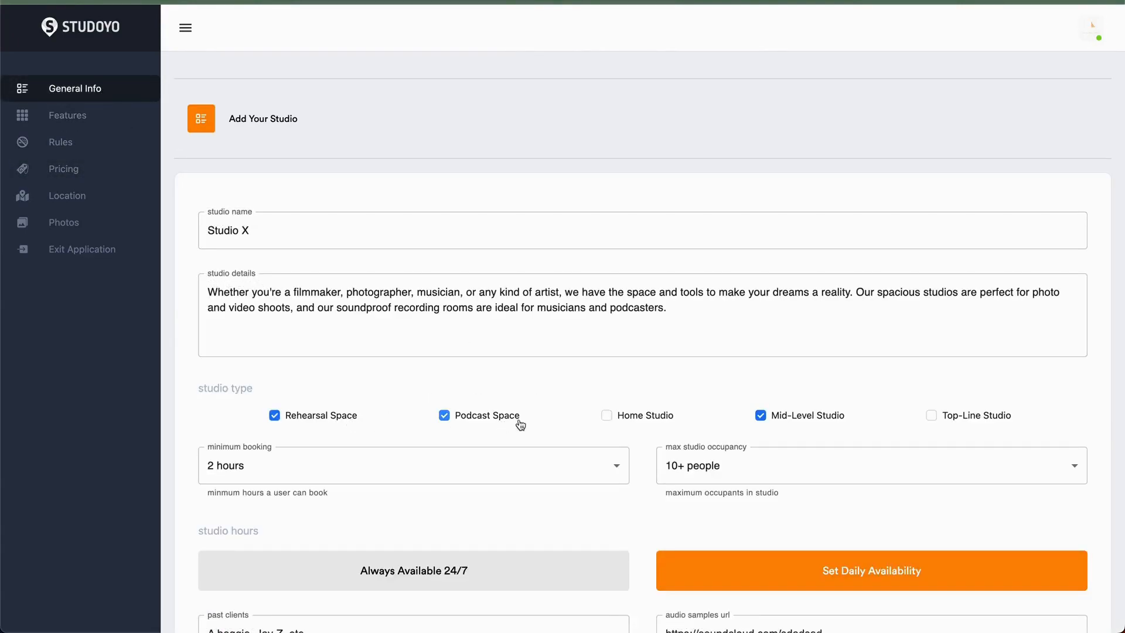
{"action": "left_click", "coordinate": [130, 170]}
{"action": "left_click", "coordinate": [427, 267]}
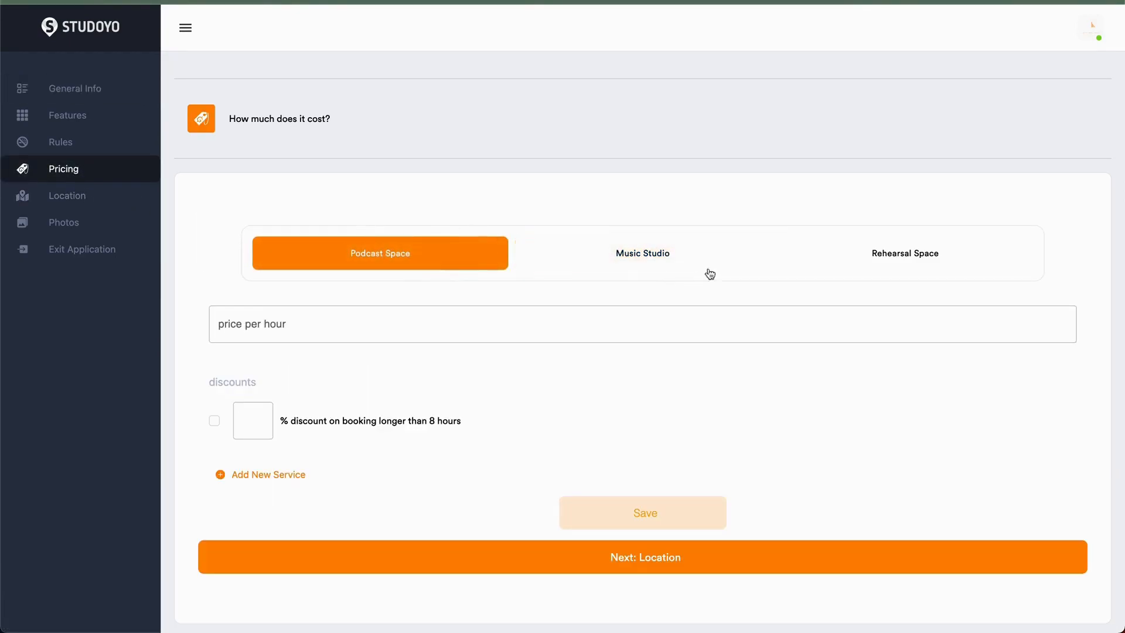
{"action": "left_click", "coordinate": [860, 267]}
{"action": "left_click", "coordinate": [709, 265]}
{"action": "left_click", "coordinate": [423, 263]}
{"action": "left_click", "coordinate": [580, 263]}
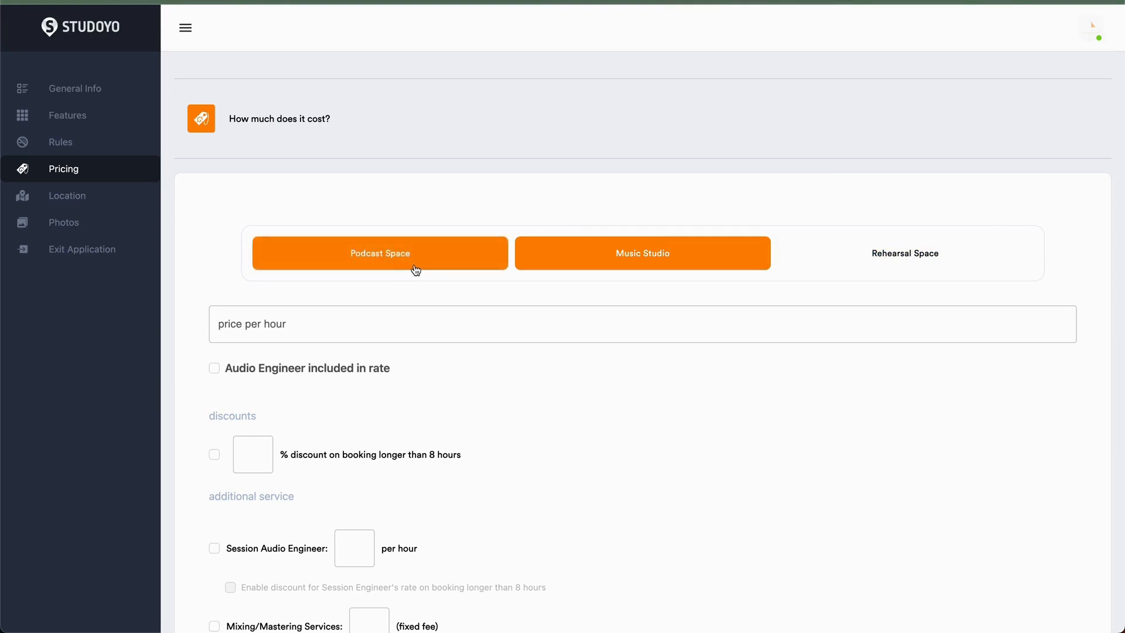
{"action": "scroll", "coordinate": [492, 322], "scroll_direction": "down", "scroll_amount": 3}
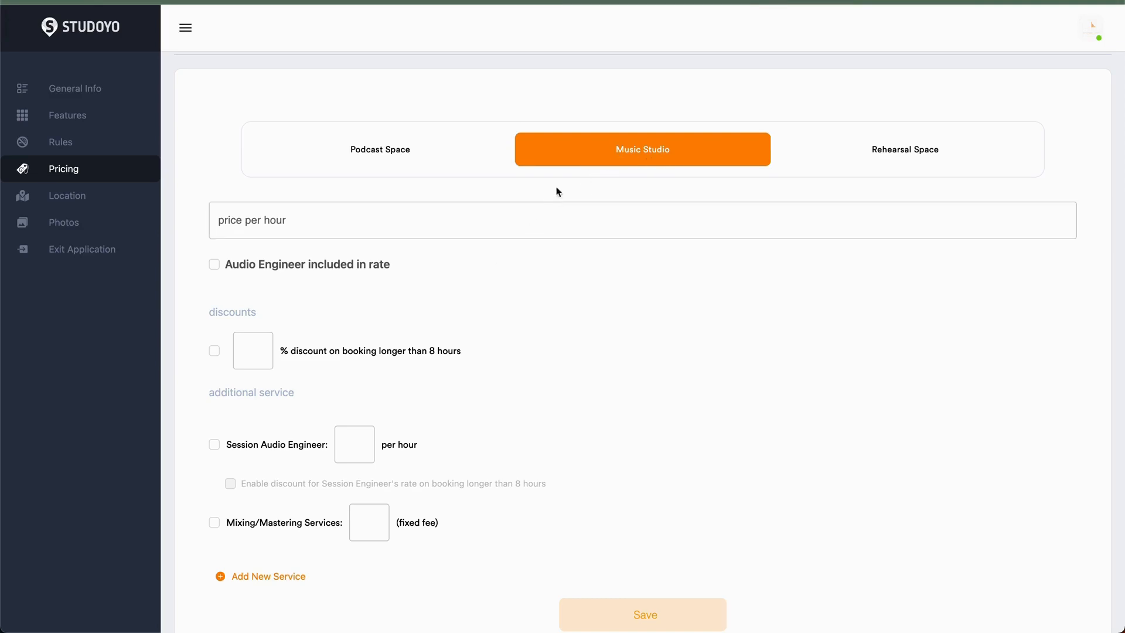
- Set the Music Studio price per hour to 50
{"action": "left_click", "coordinate": [502, 221]}
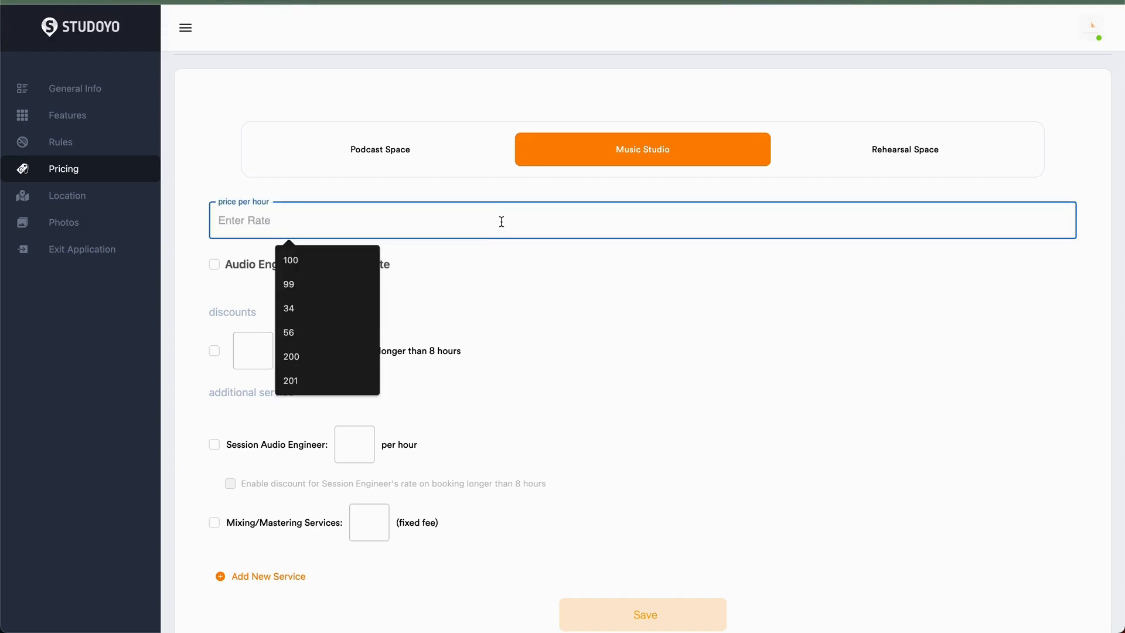
{"action": "type", "text": "4"}
{"action": "key", "text": "BackSpace"}
{"action": "type", "text": "50"}
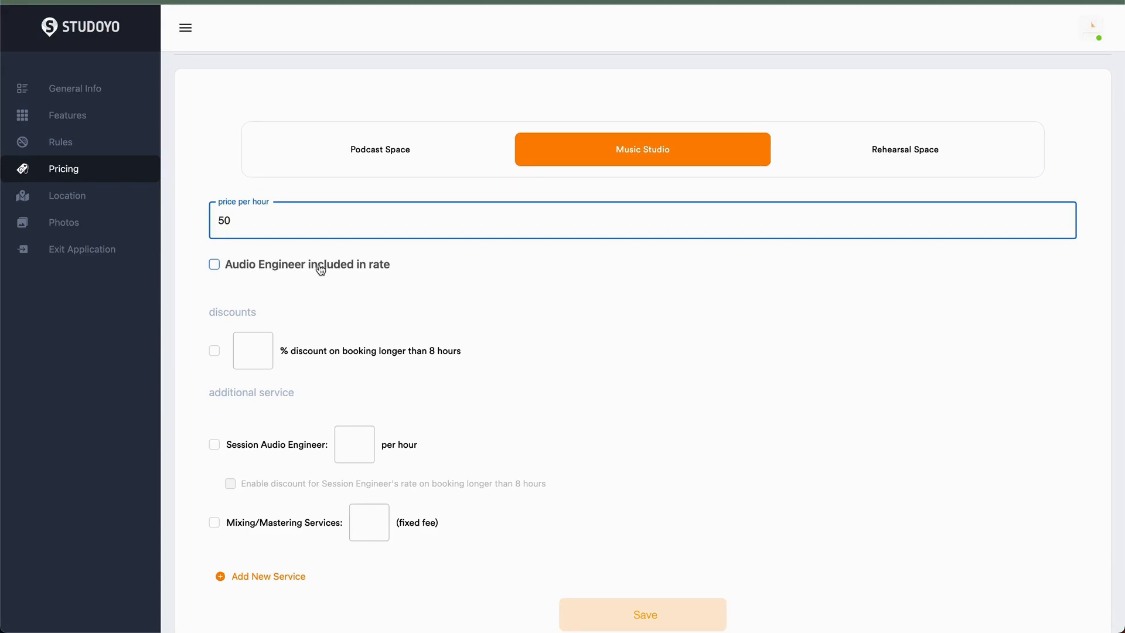
- Mark the audio engineer as included in the Music Studio rate
{"action": "left_click", "coordinate": [290, 270]}
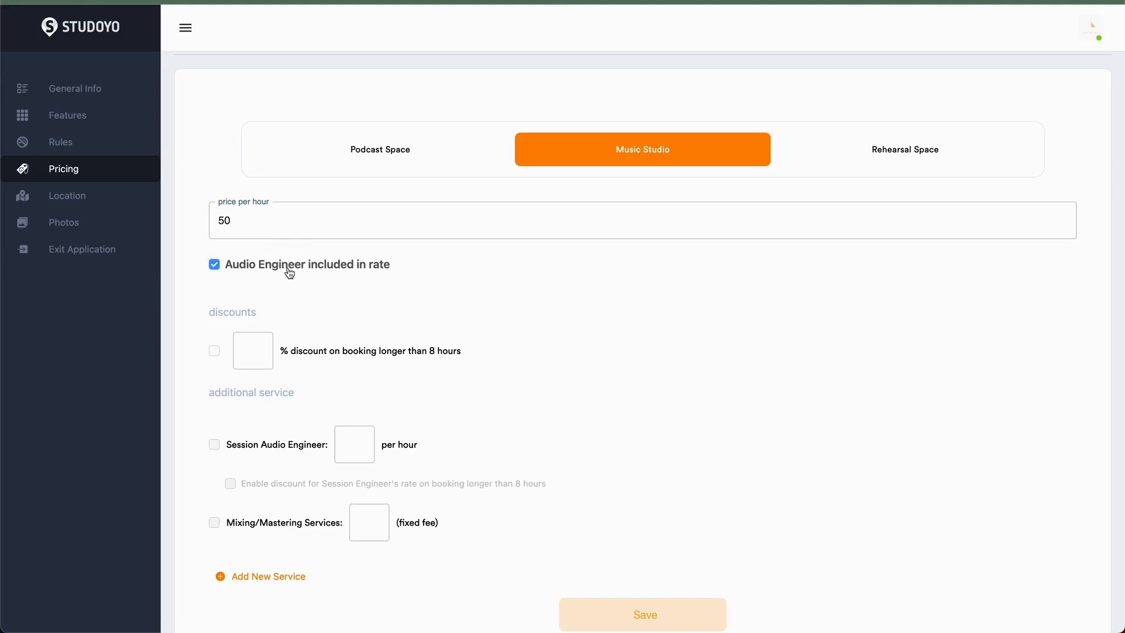
{"action": "left_click_drag", "start_coordinate": [232, 264], "coordinate": [288, 264]}
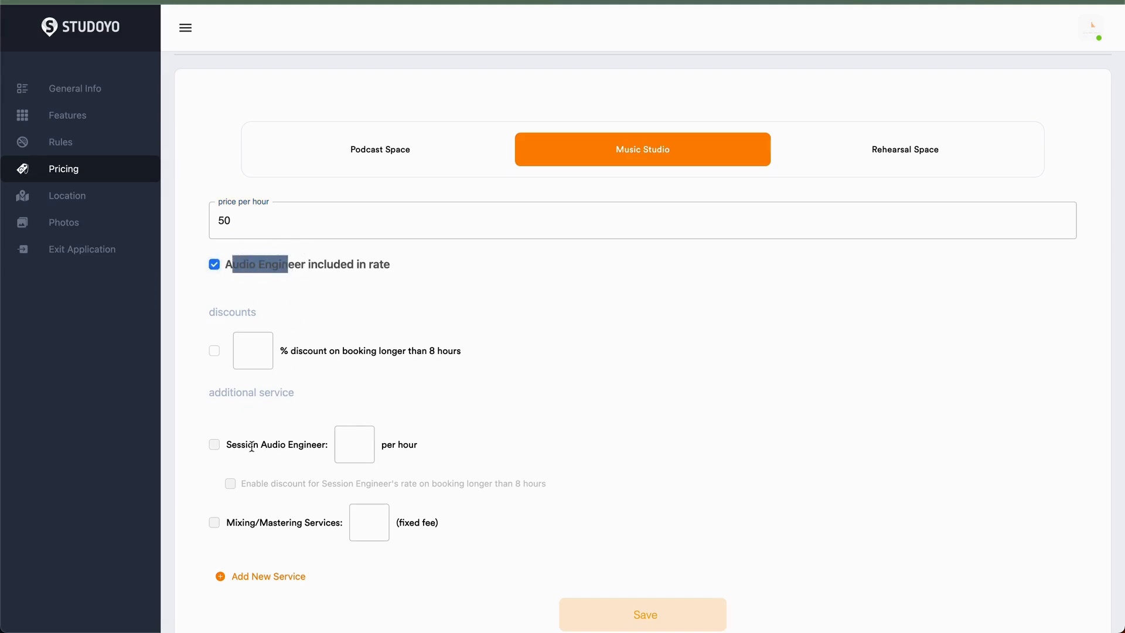
{"action": "left_click", "coordinate": [341, 450]}
{"action": "left_click", "coordinate": [358, 435]}
{"action": "left_click", "coordinate": [221, 448]}
{"action": "left_click", "coordinate": [215, 449]}
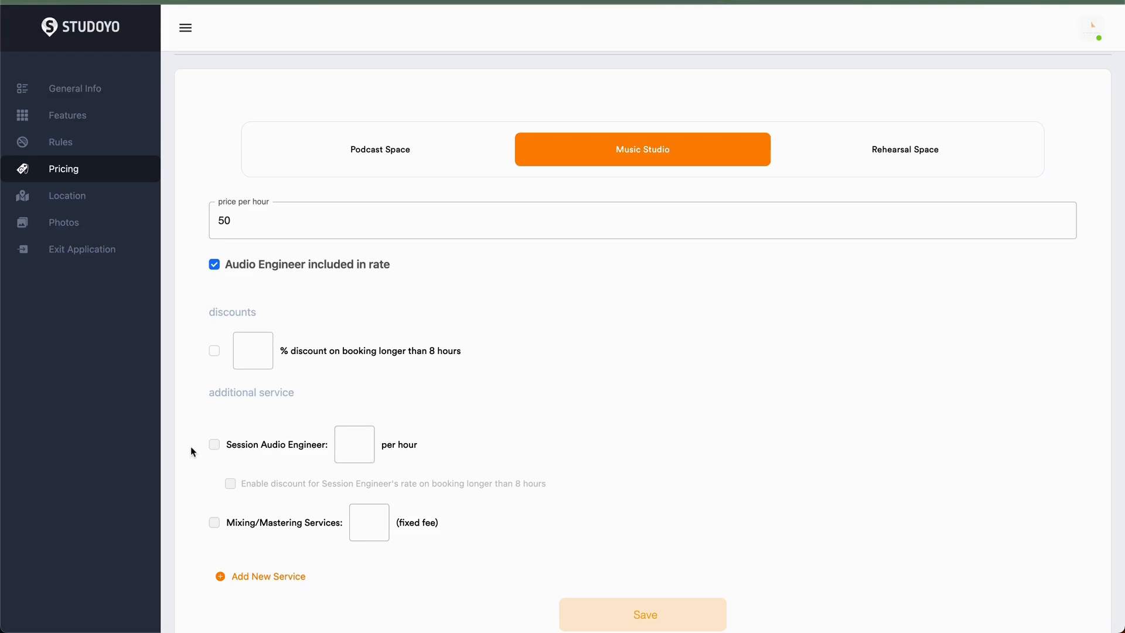
- Untick the audio engineer included in rate and enable a Session Audio Engineer at 25 per hour
{"action": "left_click", "coordinate": [214, 265]}
{"action": "left_click", "coordinate": [216, 446]}
{"action": "type", "text": "25"}
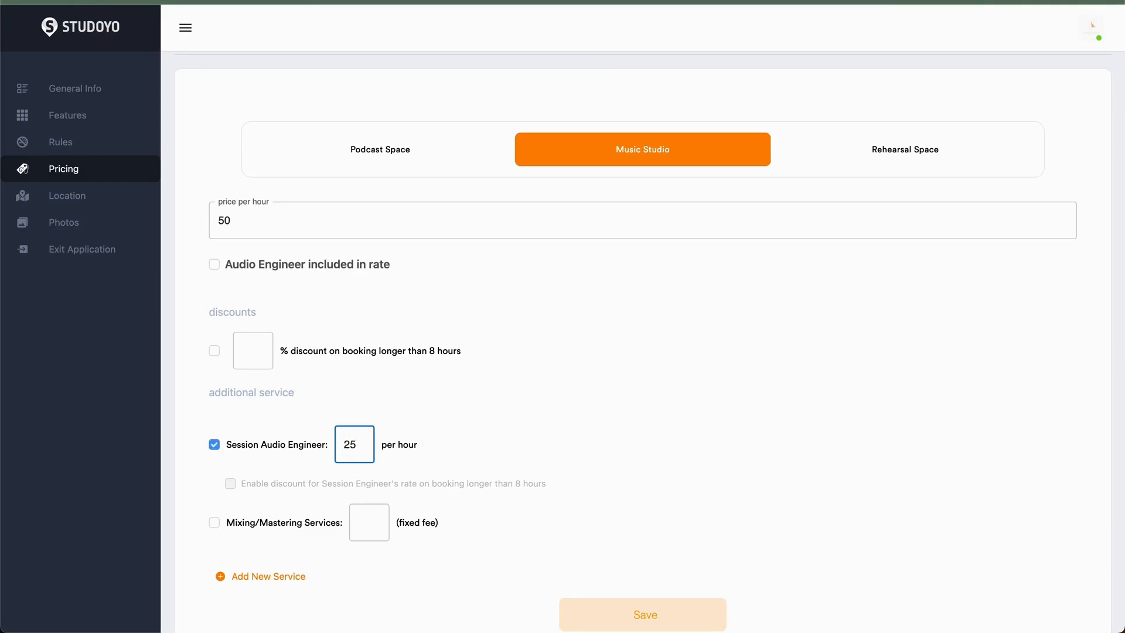
- Set a 10% discount on Music Studio bookings longer than 8 hours
{"action": "double_click", "coordinate": [218, 223]}
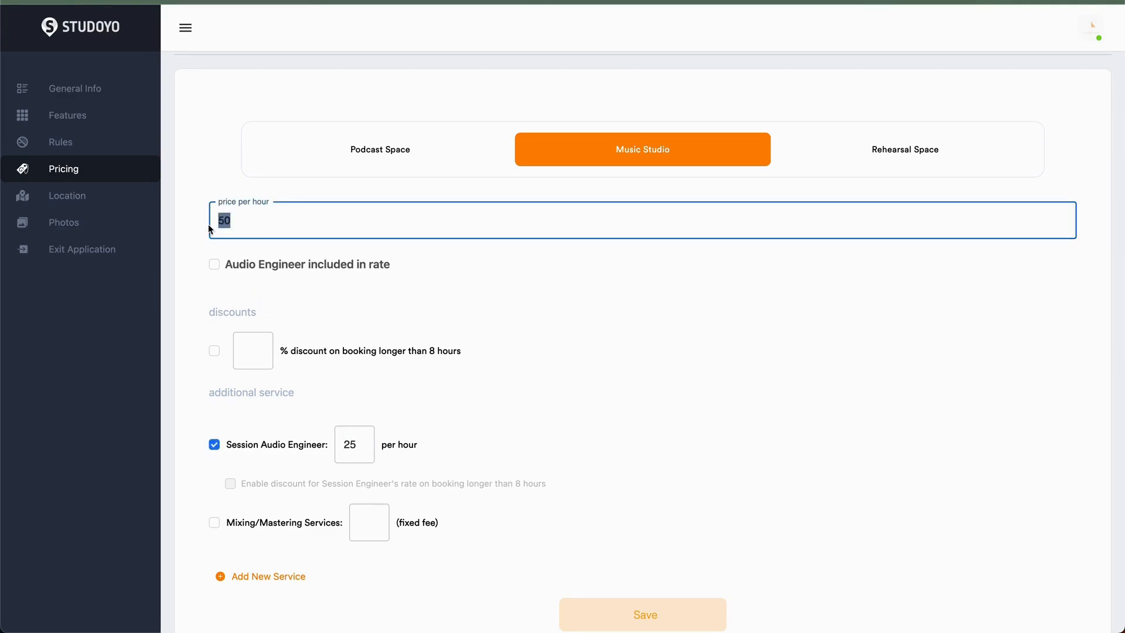
{"action": "left_click", "coordinate": [246, 349]}
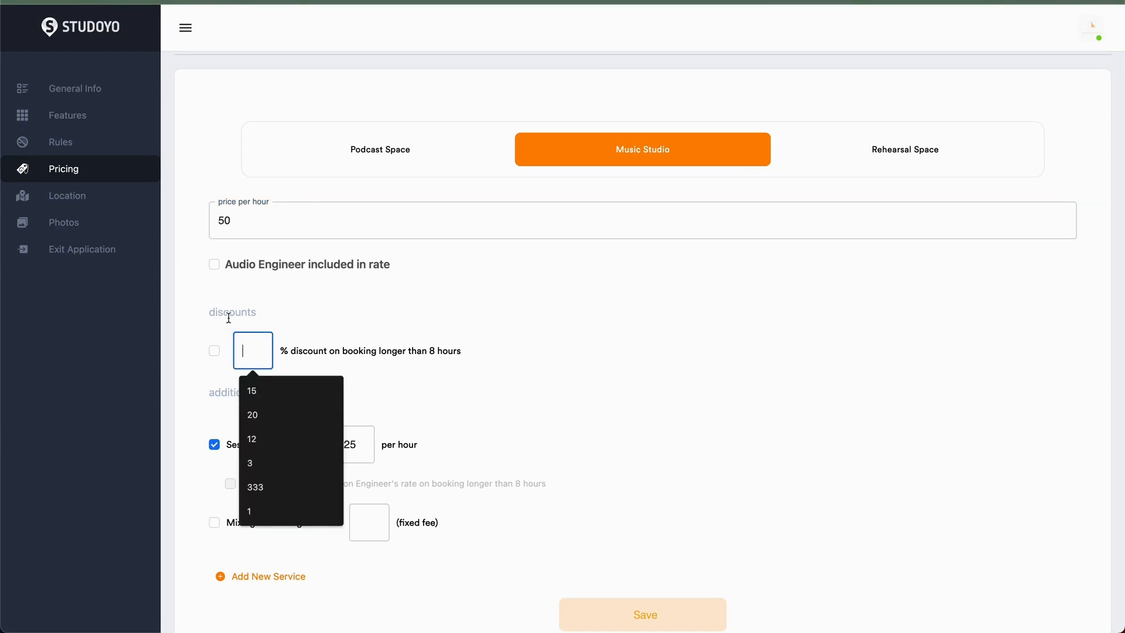
{"action": "left_click", "coordinate": [381, 362]}
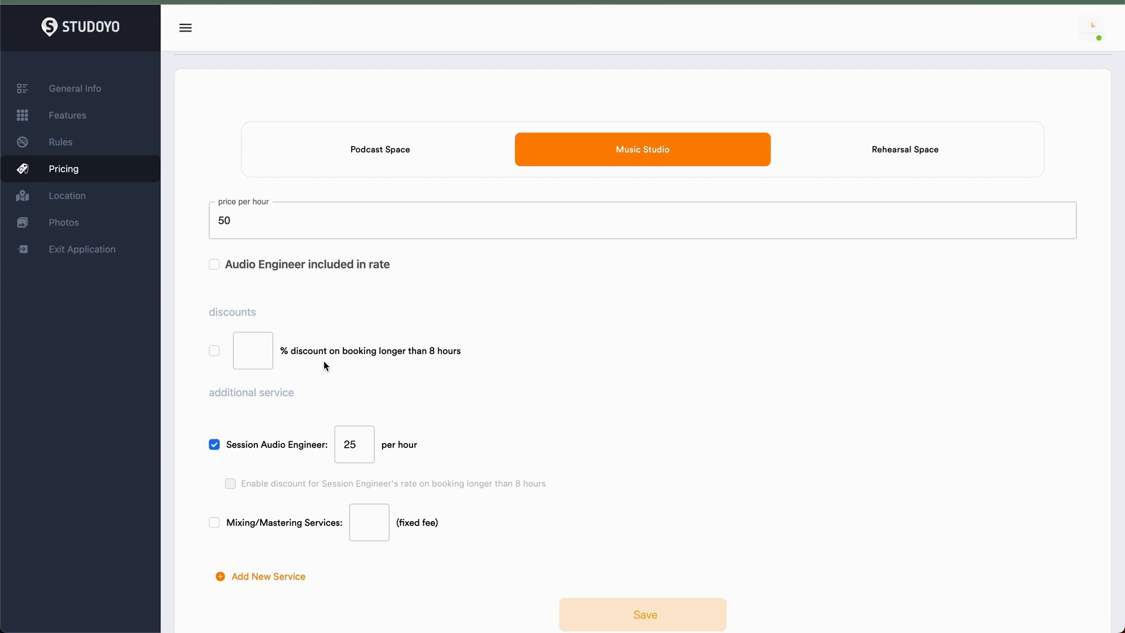
{"action": "left_click", "coordinate": [251, 352]}
{"action": "type", "text": "10"}
{"action": "left_click_drag", "start_coordinate": [408, 354], "coordinate": [485, 359]}
{"action": "scroll", "coordinate": [391, 444], "scroll_direction": "down", "scroll_amount": 2}
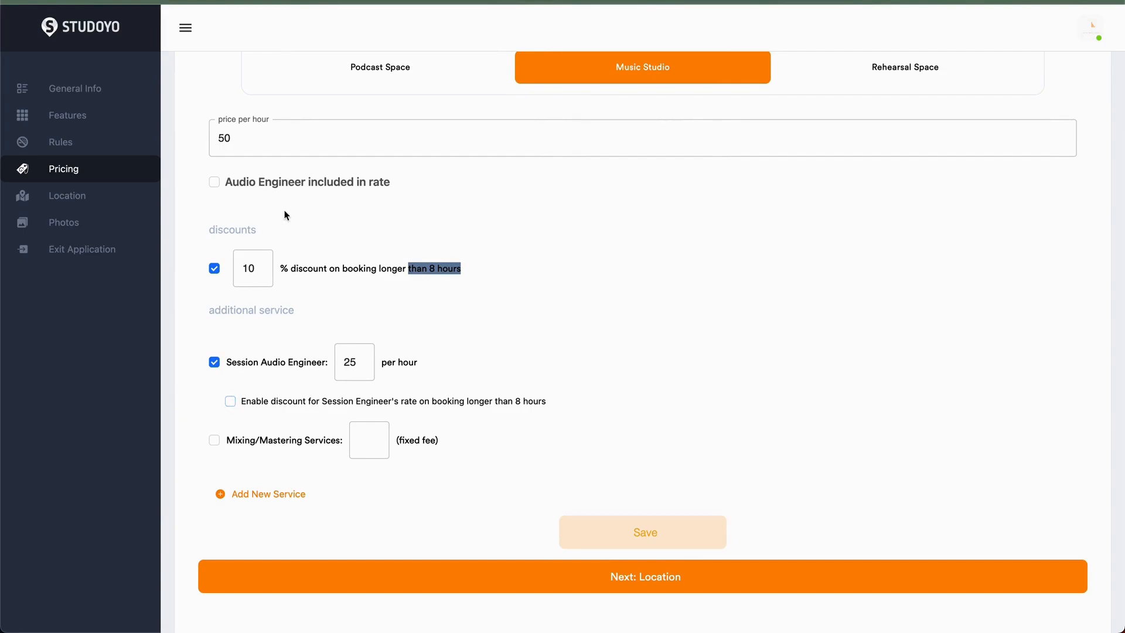
- Enable the discount for the Session Engineer's rate on bookings longer than 8 hours
{"action": "left_click_drag", "start_coordinate": [236, 363], "coordinate": [322, 362]}
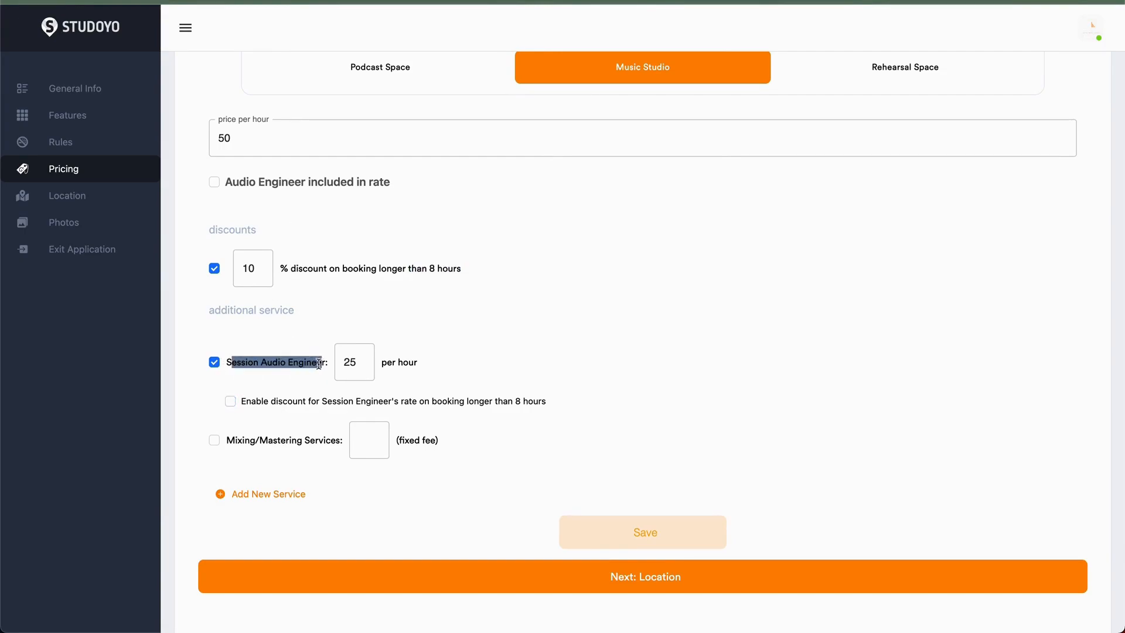
{"action": "left_click", "coordinate": [232, 403]}
{"action": "left_click", "coordinate": [467, 438]}
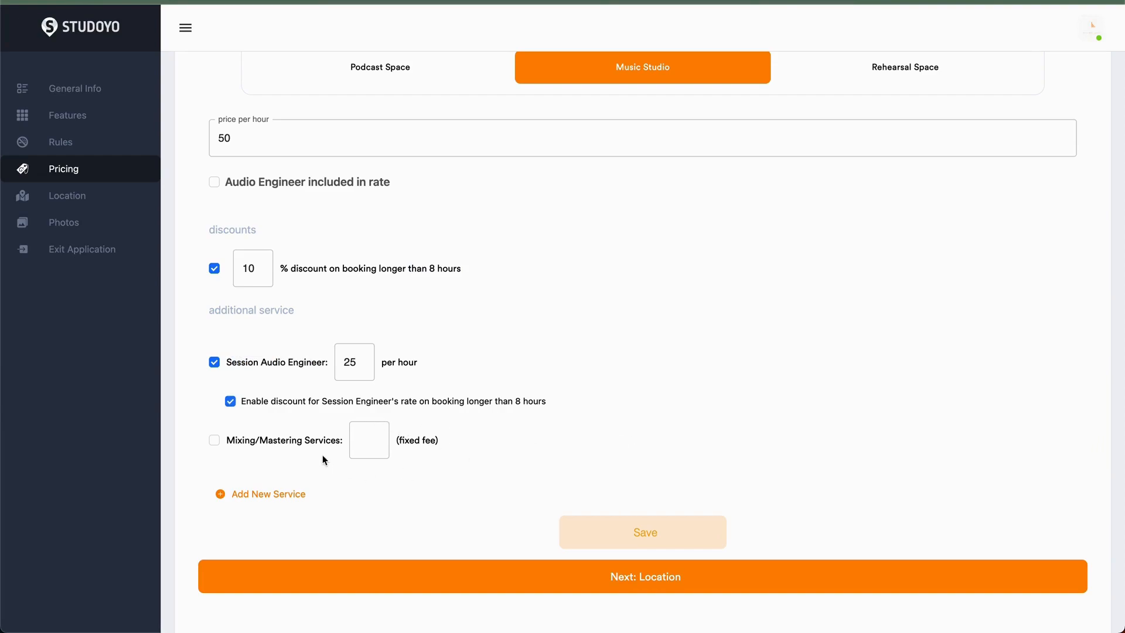
- Add Mixing/Mastering Services with a fixed fee of 90
{"action": "scroll", "coordinate": [273, 445], "scroll_direction": "down", "scroll_amount": 1}
{"action": "left_click", "coordinate": [359, 410]}
{"action": "left_click", "coordinate": [374, 410]}
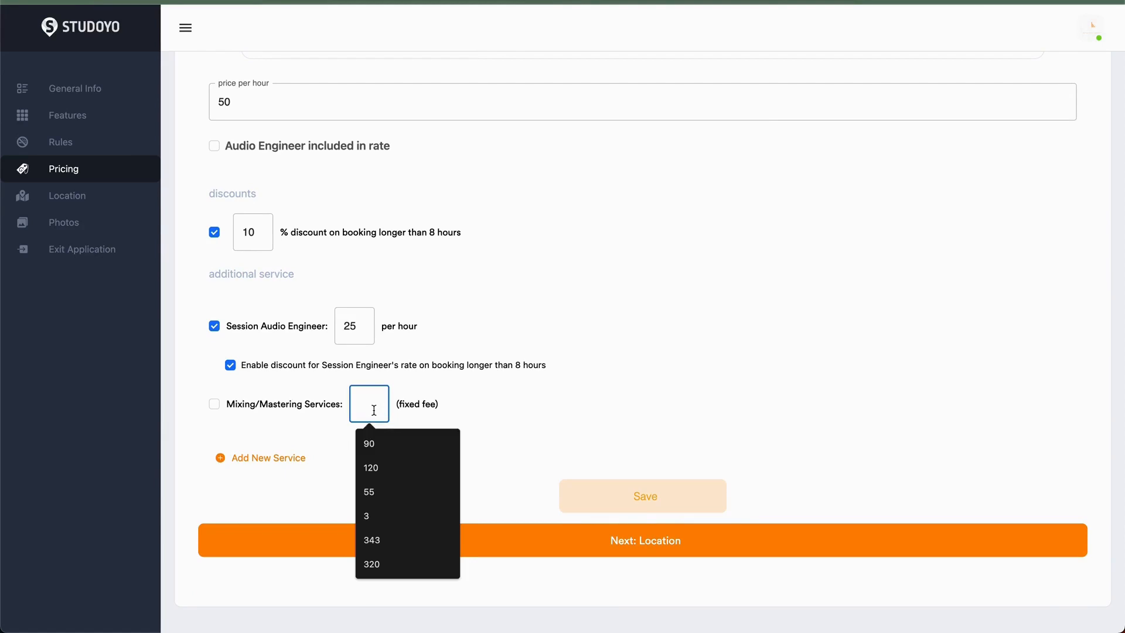
{"action": "left_click", "coordinate": [391, 443]}
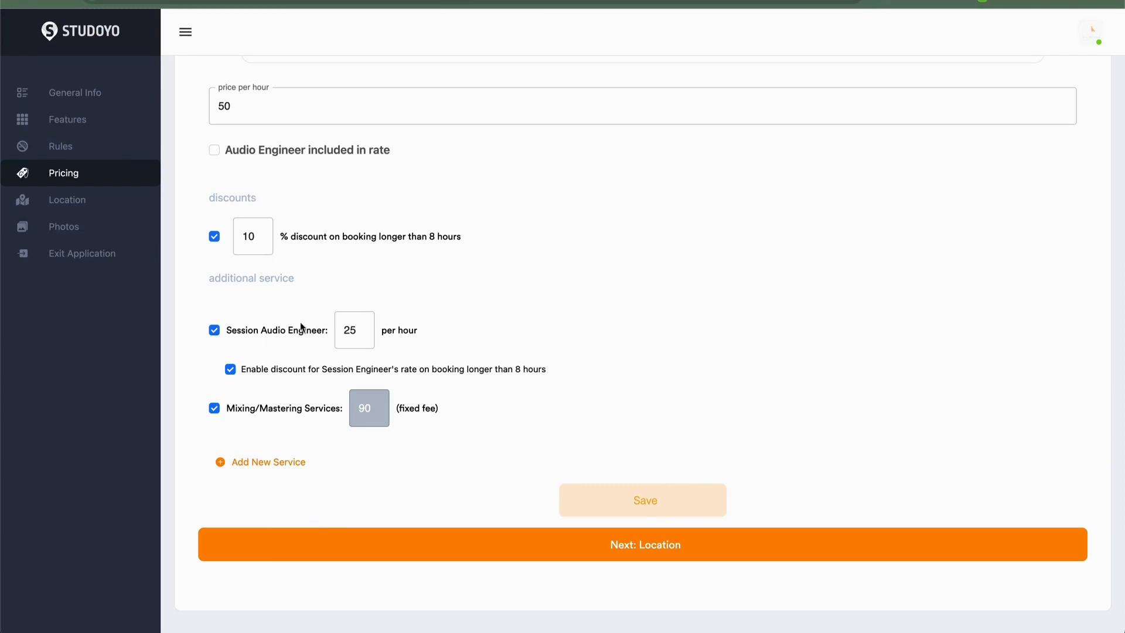
- Add a per-hour additional service named Test Package at a rate of 10
{"action": "left_click", "coordinate": [221, 462]}
{"action": "left_click", "coordinate": [250, 470]}
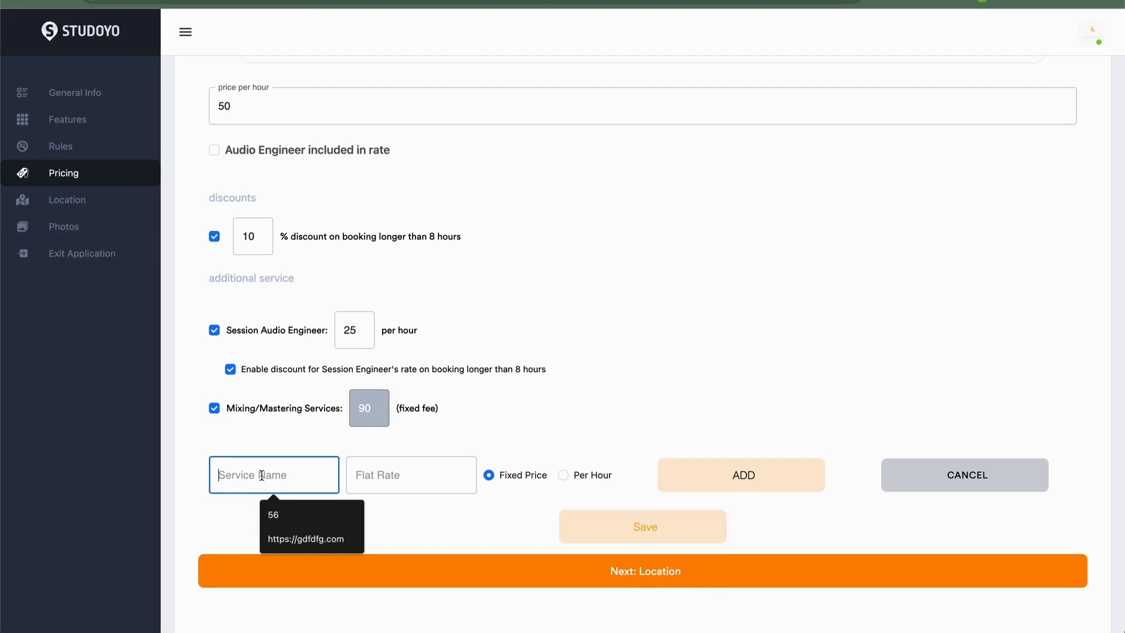
{"action": "left_click", "coordinate": [416, 469]}
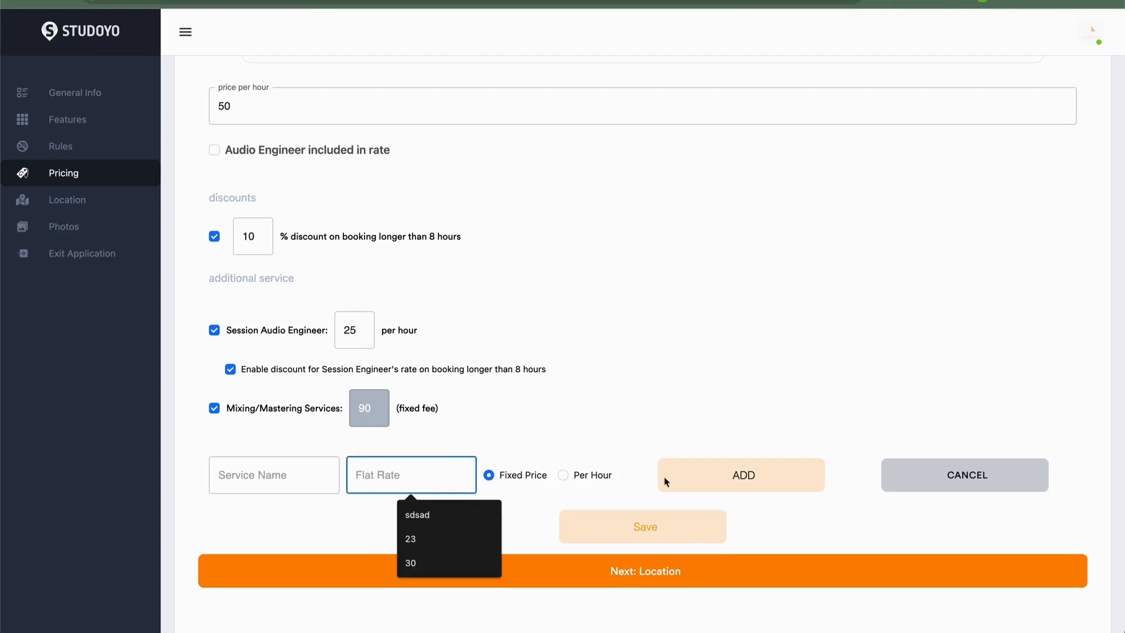
{"action": "left_click", "coordinate": [563, 475]}
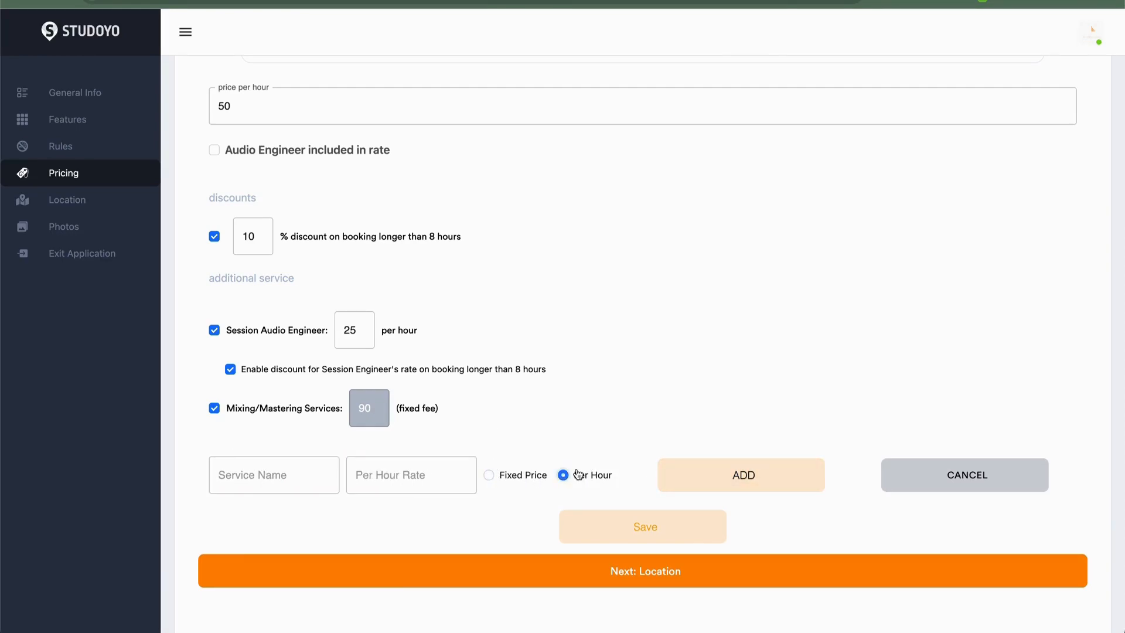
{"action": "left_click", "coordinate": [293, 476]}
{"action": "type", "text": "Test Package"}
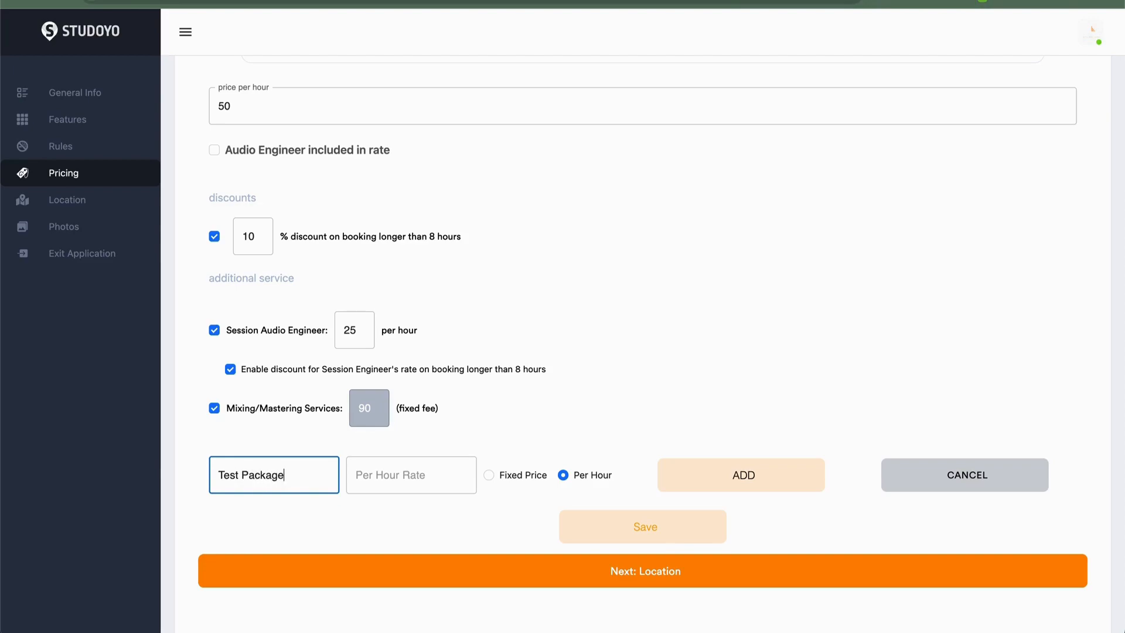
{"action": "key", "text": "Tab"}
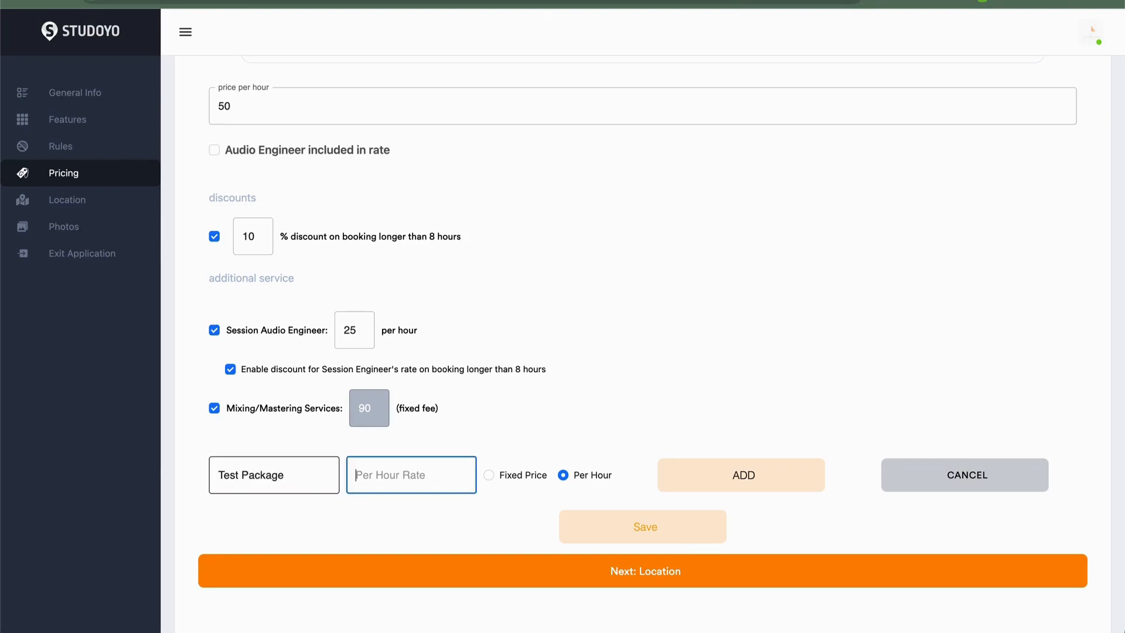
{"action": "type", "text": "10"}
{"action": "left_click", "coordinate": [694, 485]}
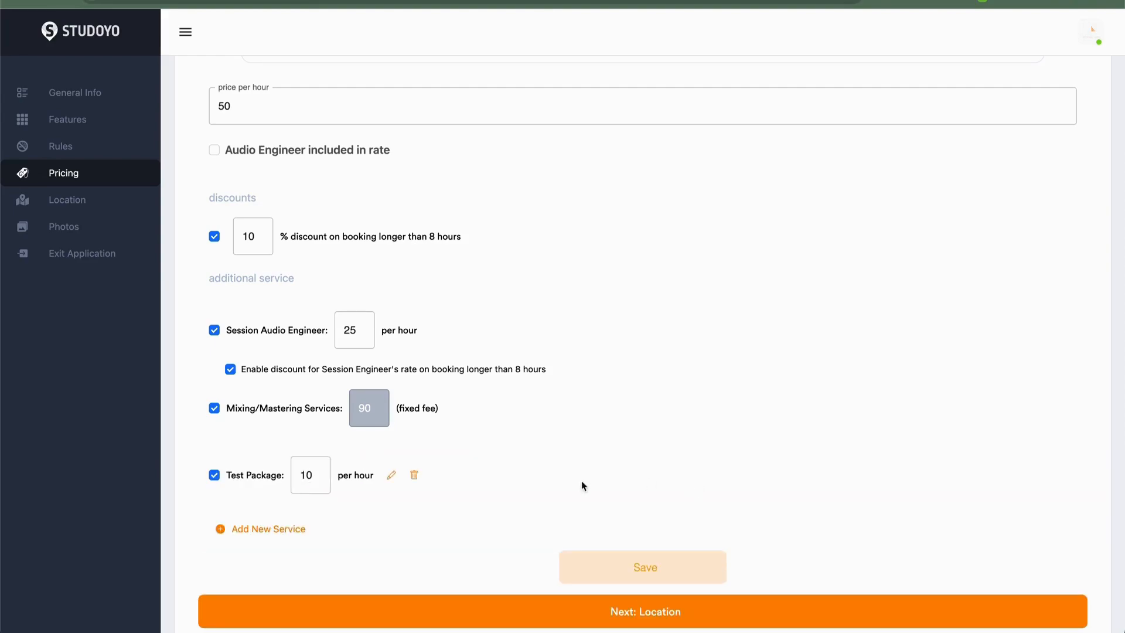
- Add a fixed-price additional service named Green Room at 45
{"action": "left_click", "coordinate": [268, 528]}
{"action": "left_click", "coordinate": [232, 545]}
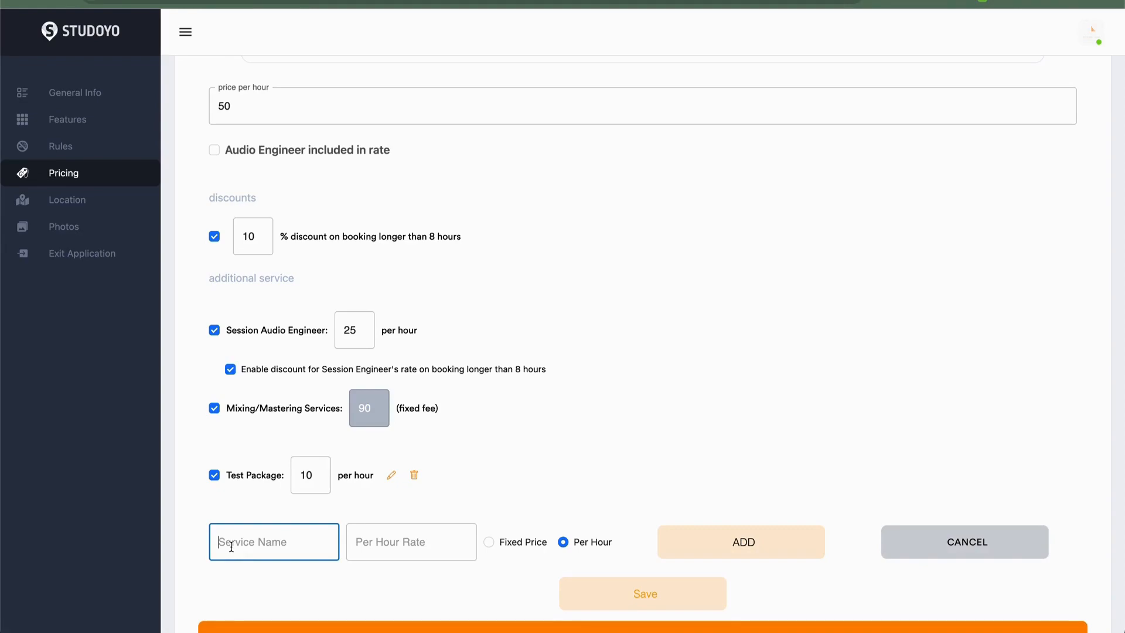
{"action": "type", "text": "Green Room"}
{"action": "key", "text": "Tab"}
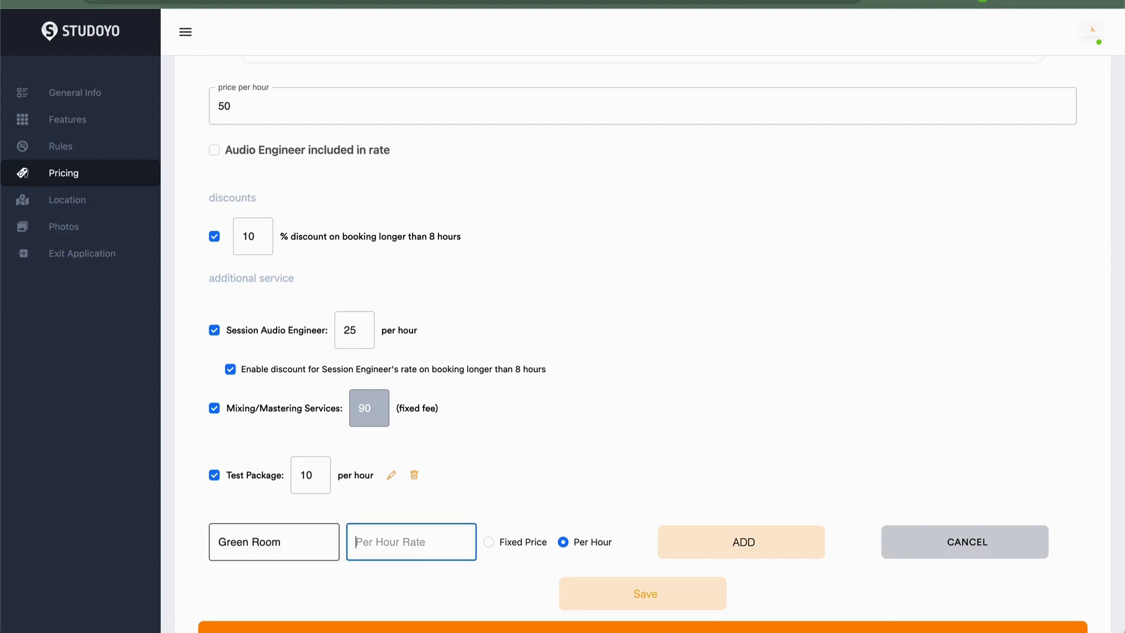
{"action": "type", "text": "45"}
{"action": "left_click", "coordinate": [503, 547]}
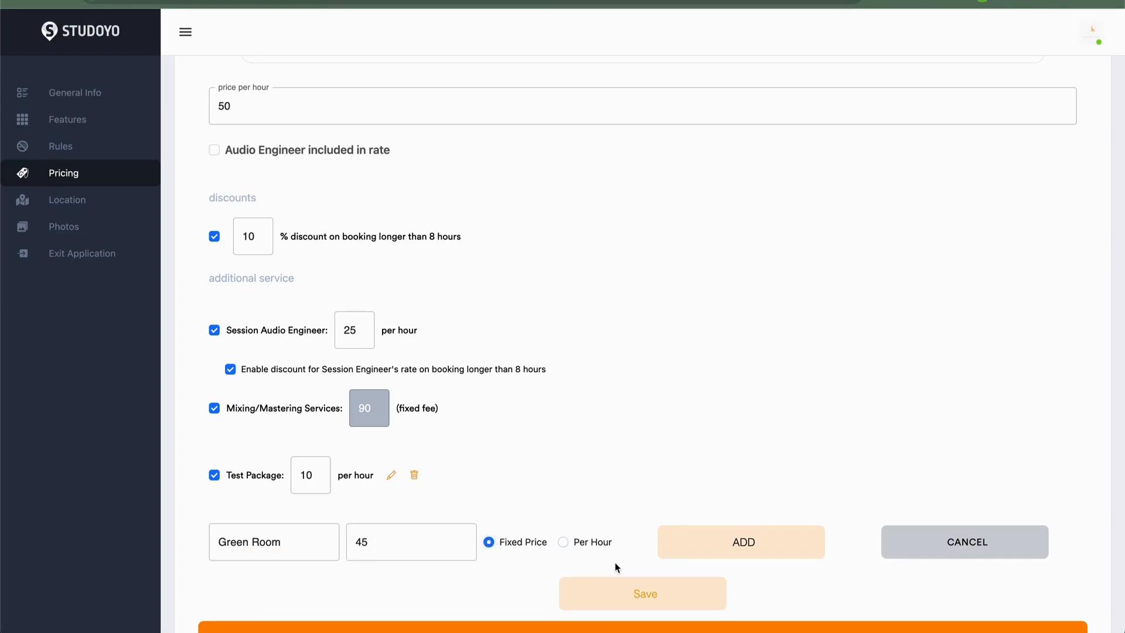
{"action": "scroll", "coordinate": [623, 439], "scroll_direction": "down", "scroll_amount": 2}
{"action": "left_click", "coordinate": [721, 454]}
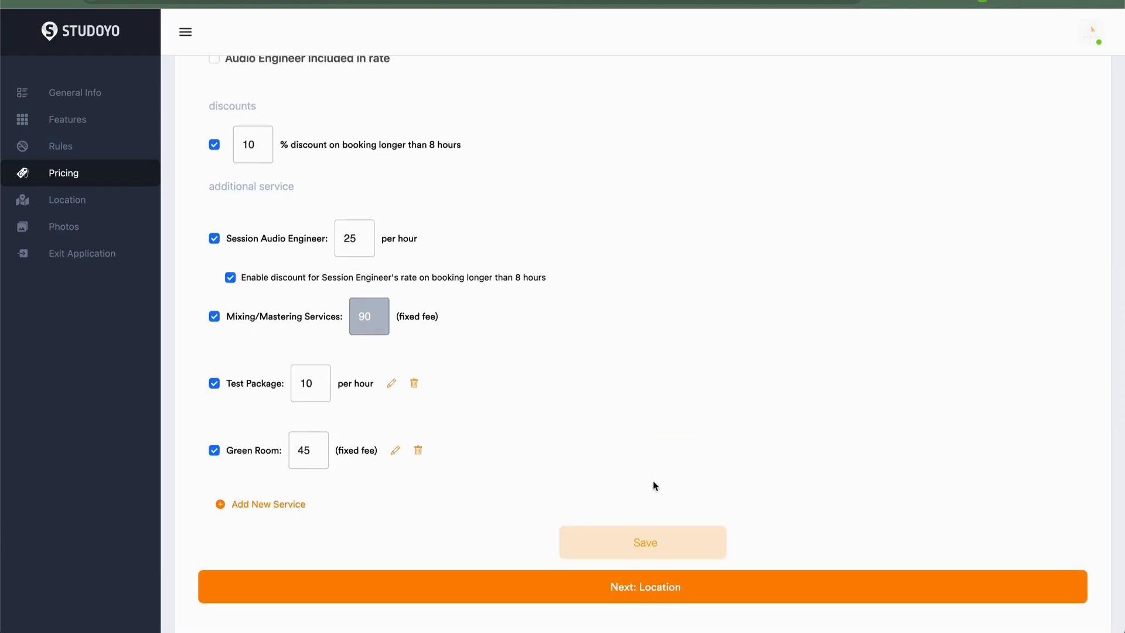
- Save the Music Studio pricing
{"action": "scroll", "coordinate": [599, 413], "scroll_direction": "up", "scroll_amount": 1}
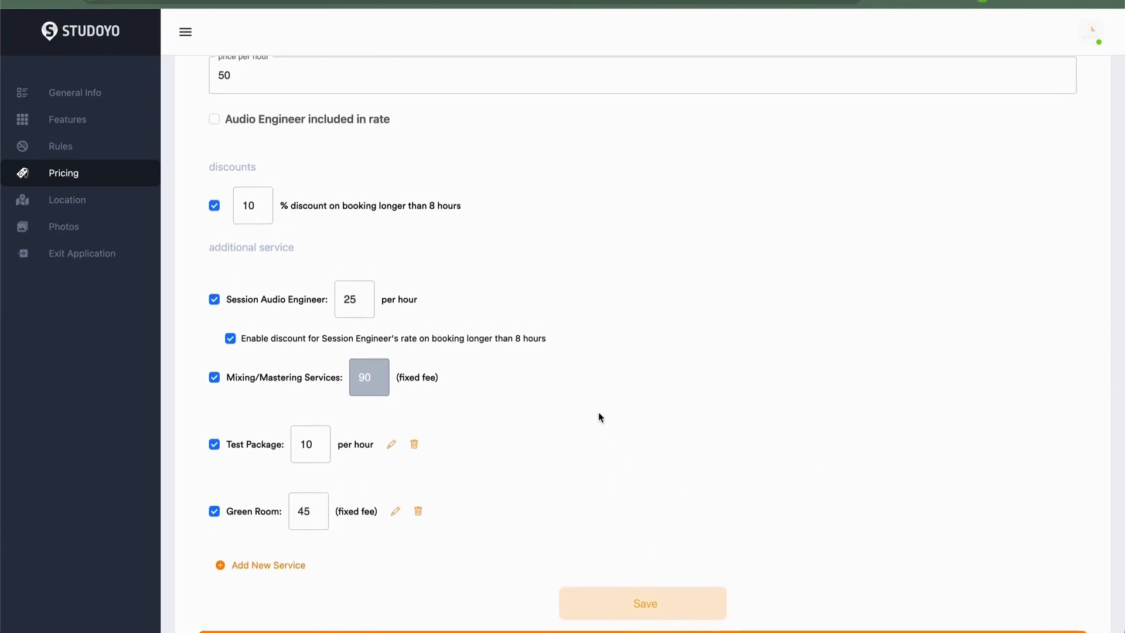
{"action": "left_click", "coordinate": [633, 611]}
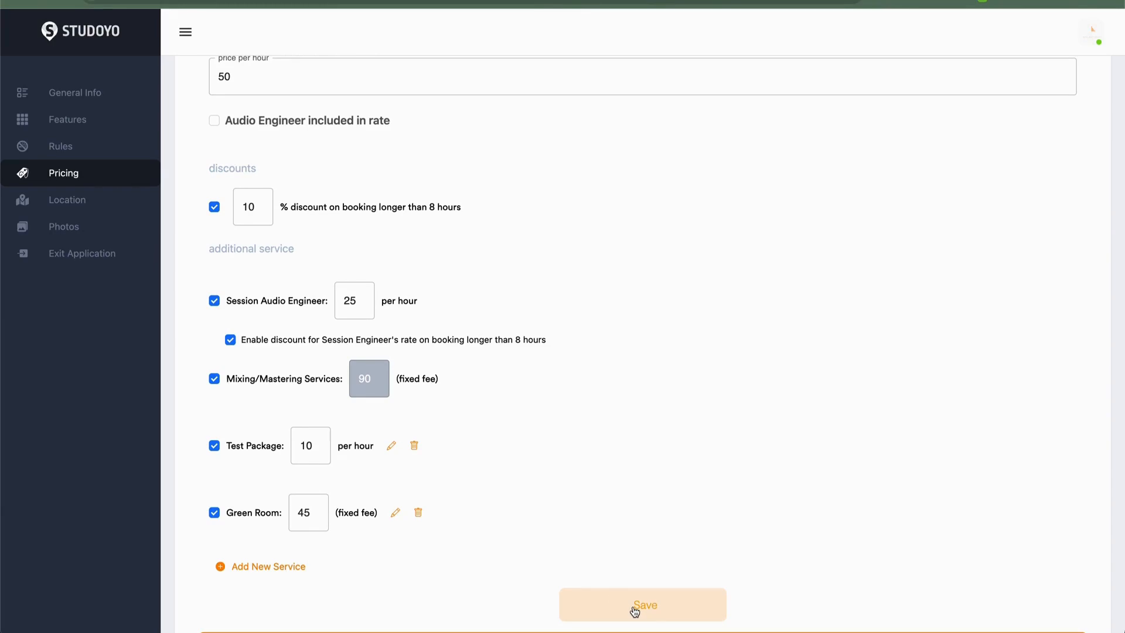
{"action": "scroll", "coordinate": [633, 557], "scroll_direction": "down", "scroll_amount": 2}
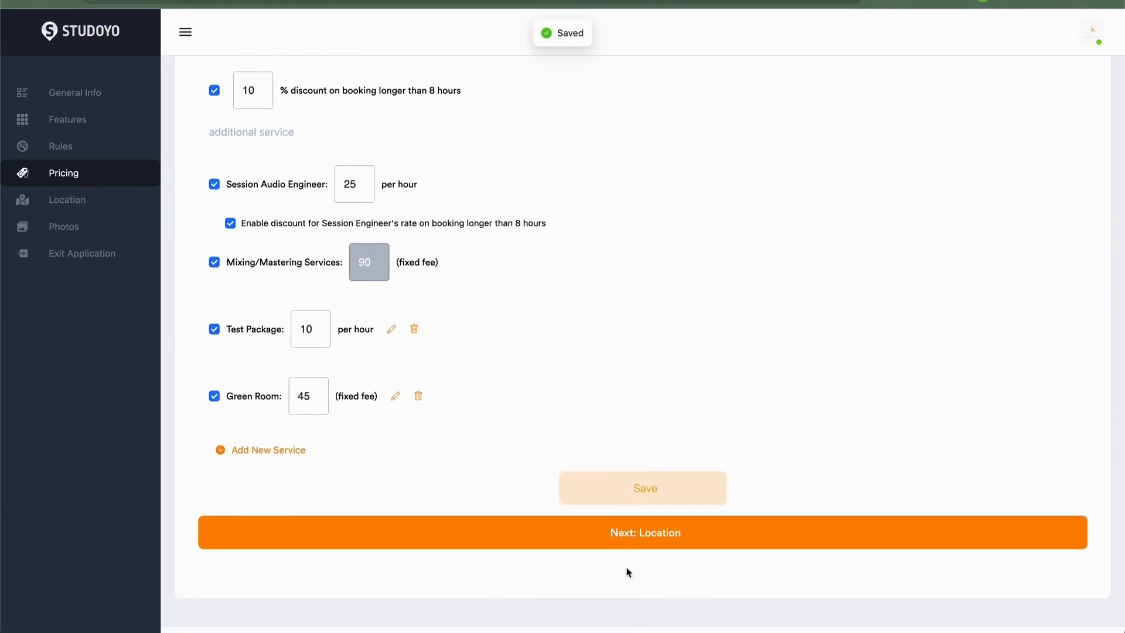
- Set the Podcast Space price per hour to 45 with a 15% discount on bookings longer than 8 hours
{"action": "scroll", "coordinate": [642, 493], "scroll_direction": "up", "scroll_amount": 6}
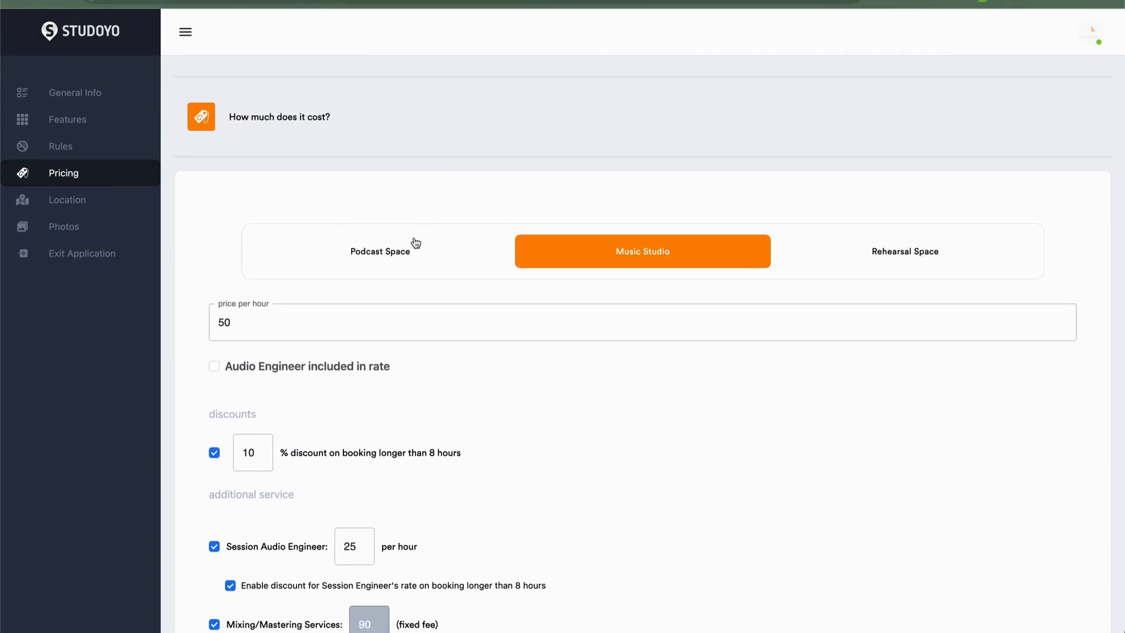
{"action": "left_click", "coordinate": [398, 251]}
{"action": "left_click", "coordinate": [374, 326]}
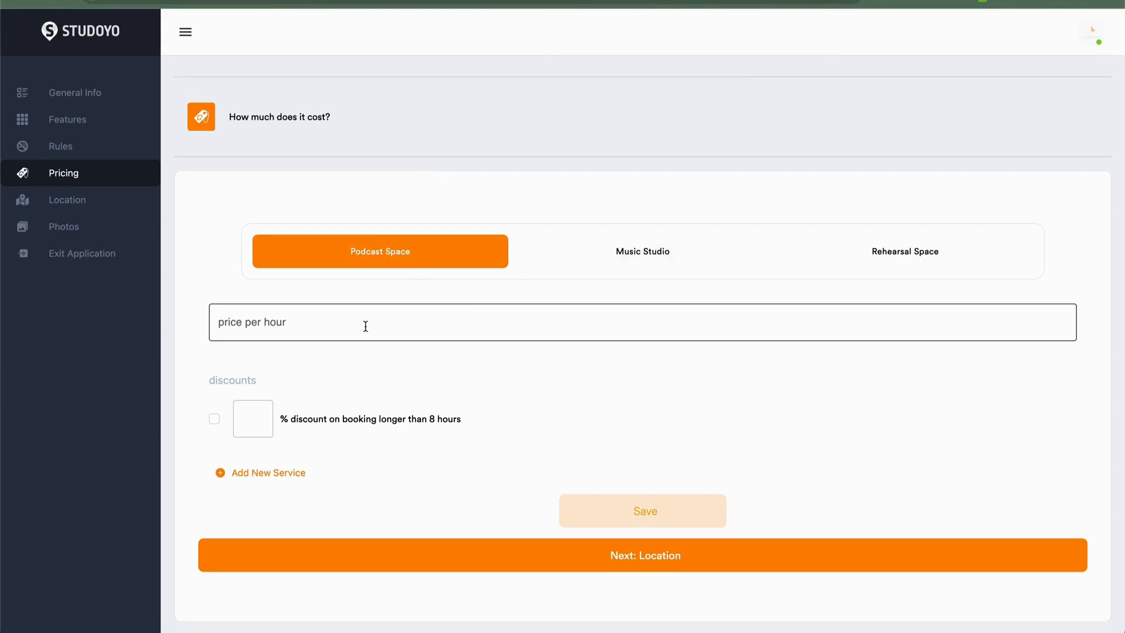
{"action": "left_click", "coordinate": [365, 326]}
{"action": "type", "text": "5"}
{"action": "key", "text": "BackSpace"}
{"action": "type", "text": "45"}
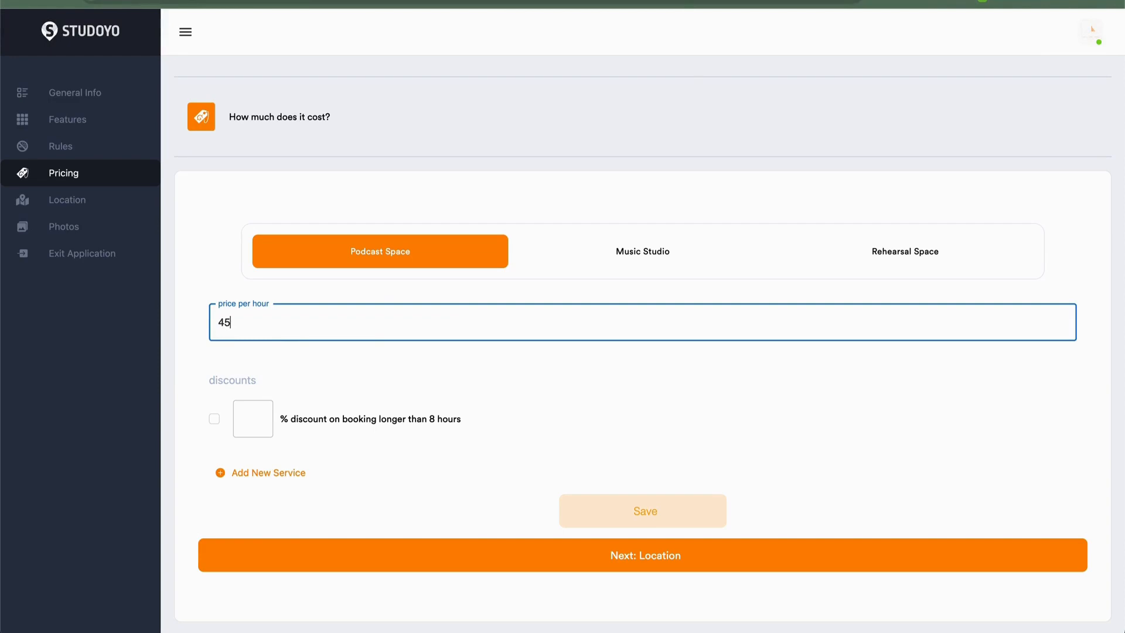
{"action": "left_click", "coordinate": [248, 419]}
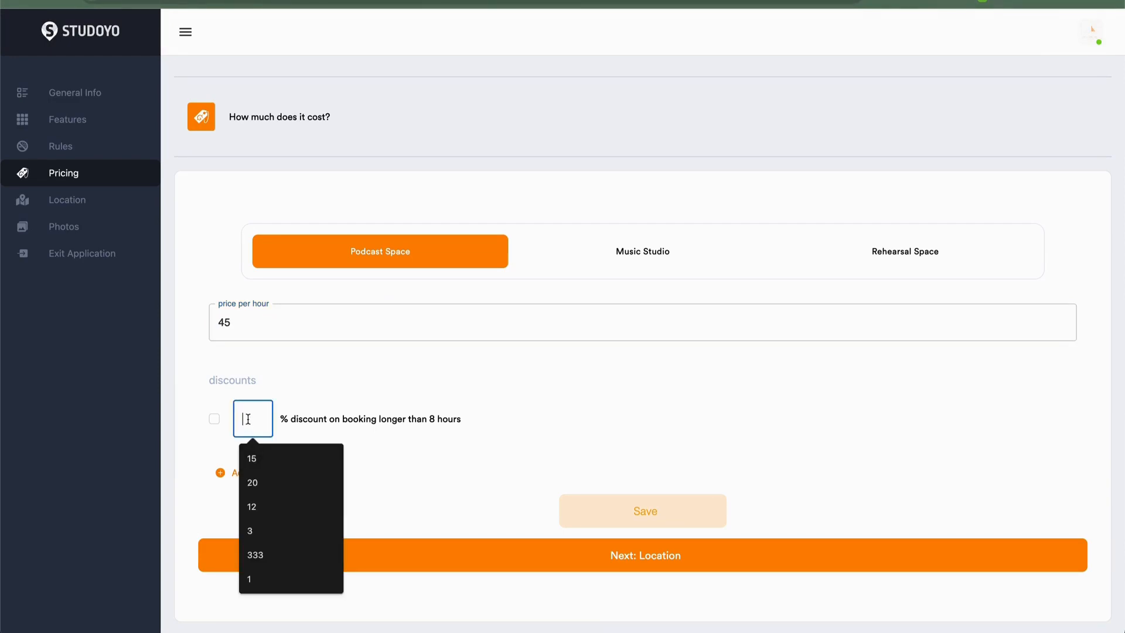
{"action": "type", "text": "15"}
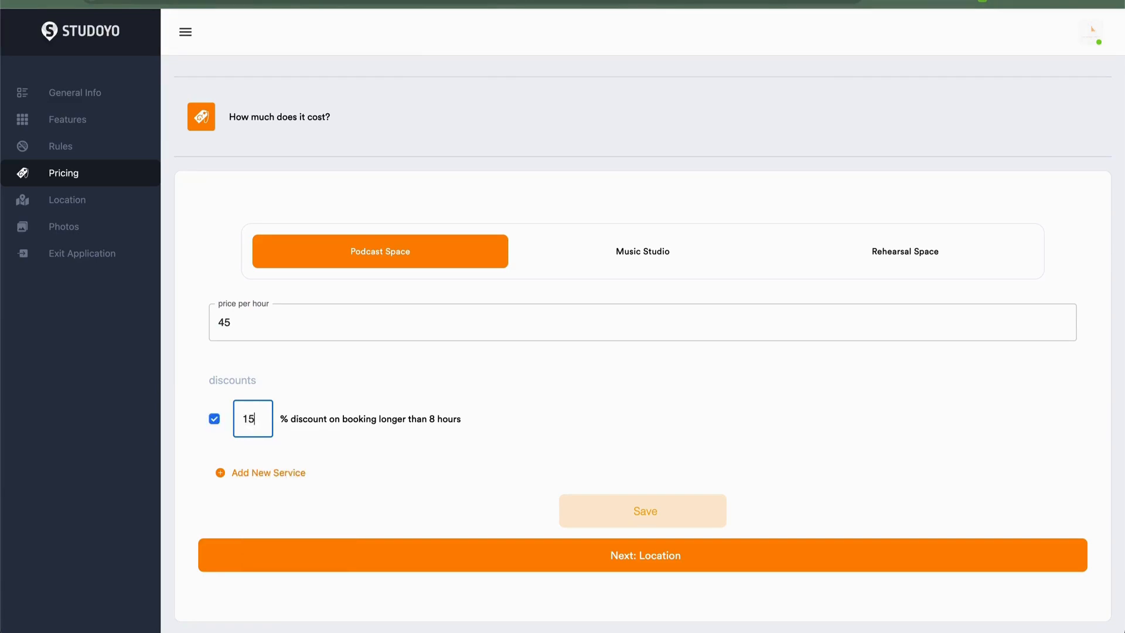
- Add a fixed-price service named Package #1 - Editing at 200 for the Podcast Space
{"action": "left_click", "coordinate": [271, 473]}
{"action": "left_click", "coordinate": [257, 485]}
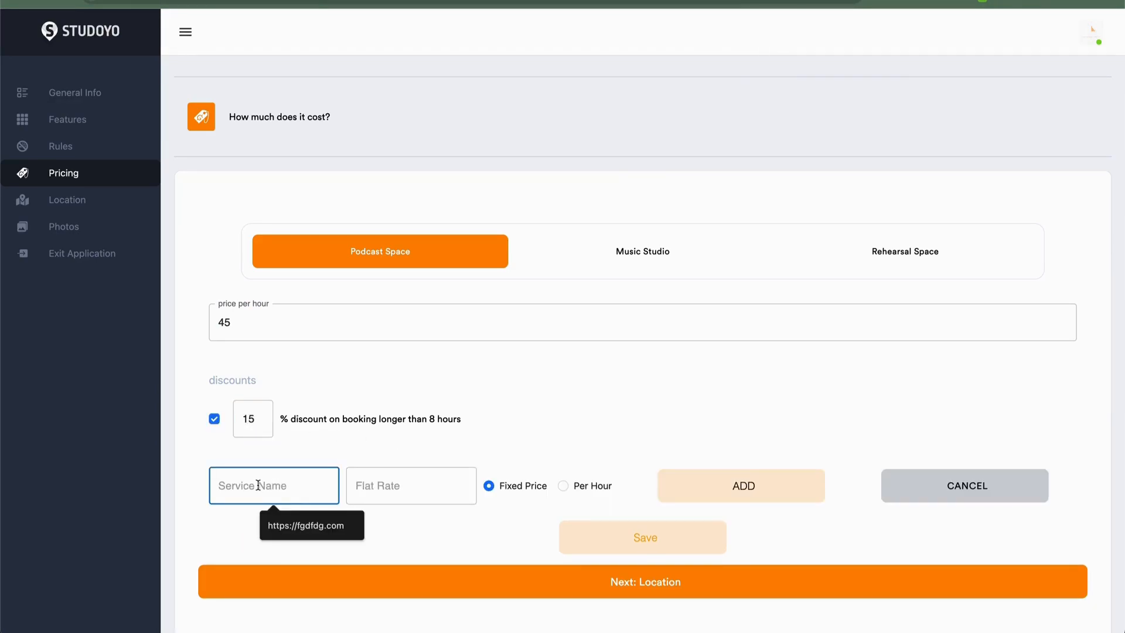
{"action": "type", "text": "Package "}
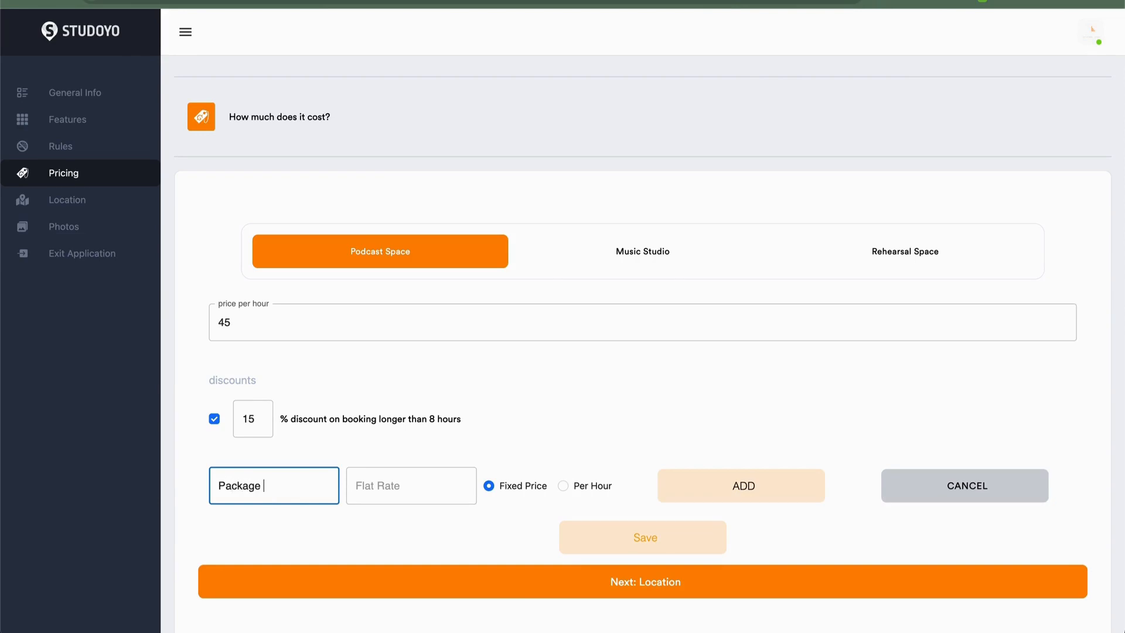
{"action": "type", "text": "#1"}
{"action": "key", "text": "Tab"}
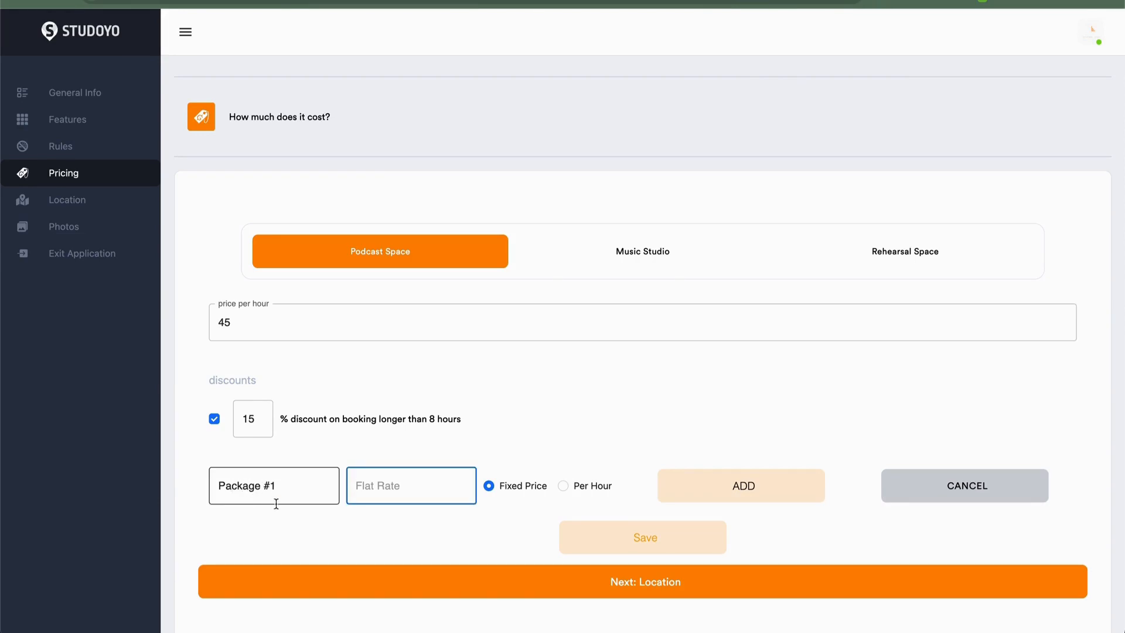
{"action": "key", "text": "shift+Tab"}
{"action": "left_click", "coordinate": [405, 485]}
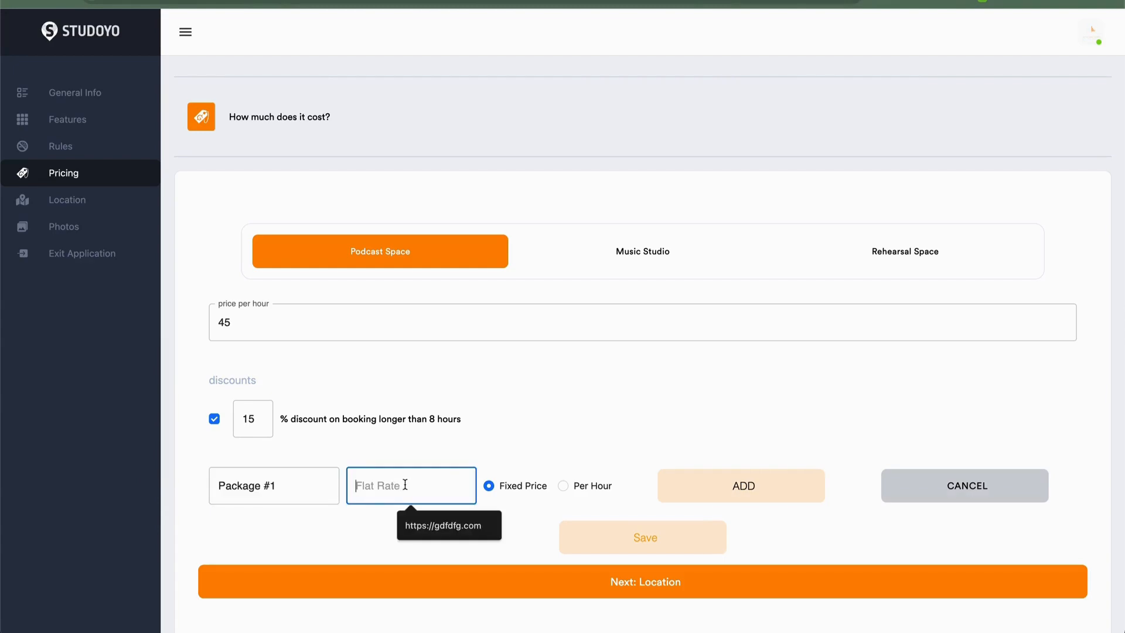
{"action": "type", "text": "200"}
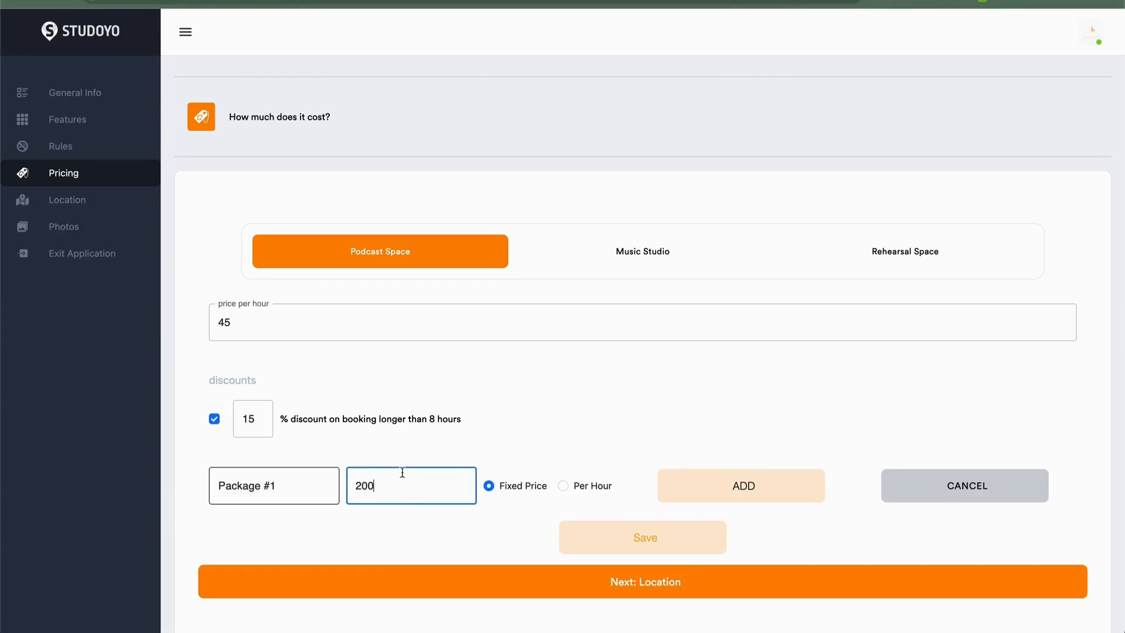
{"action": "left_click", "coordinate": [310, 483]}
{"action": "type", "text": "- Editing"}
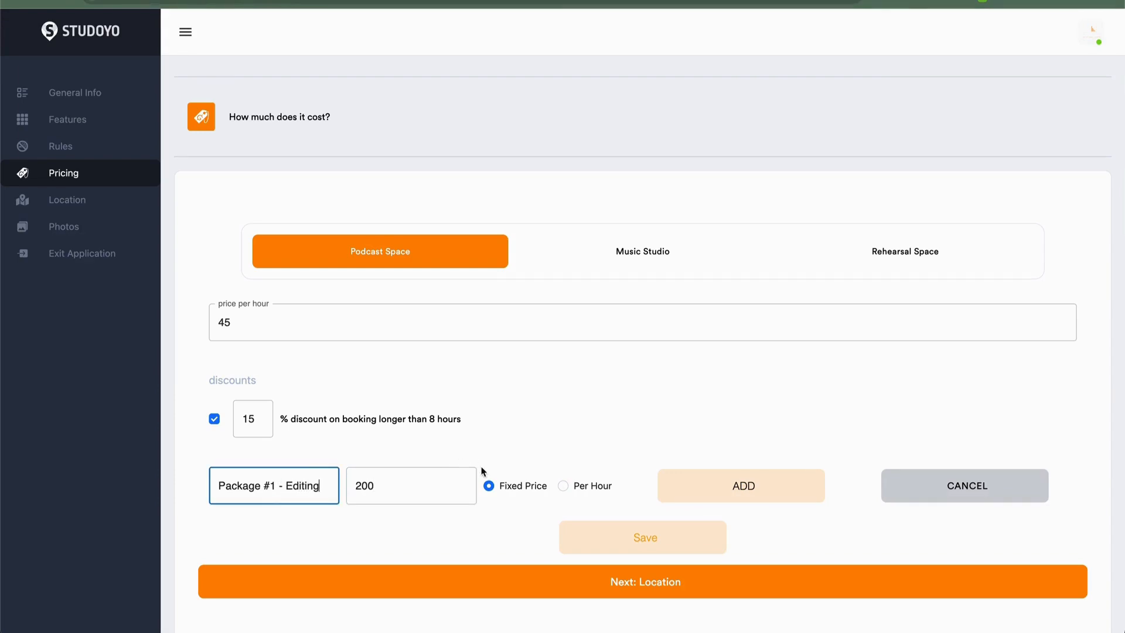
{"action": "left_click_drag", "start_coordinate": [387, 487], "coordinate": [209, 455]}
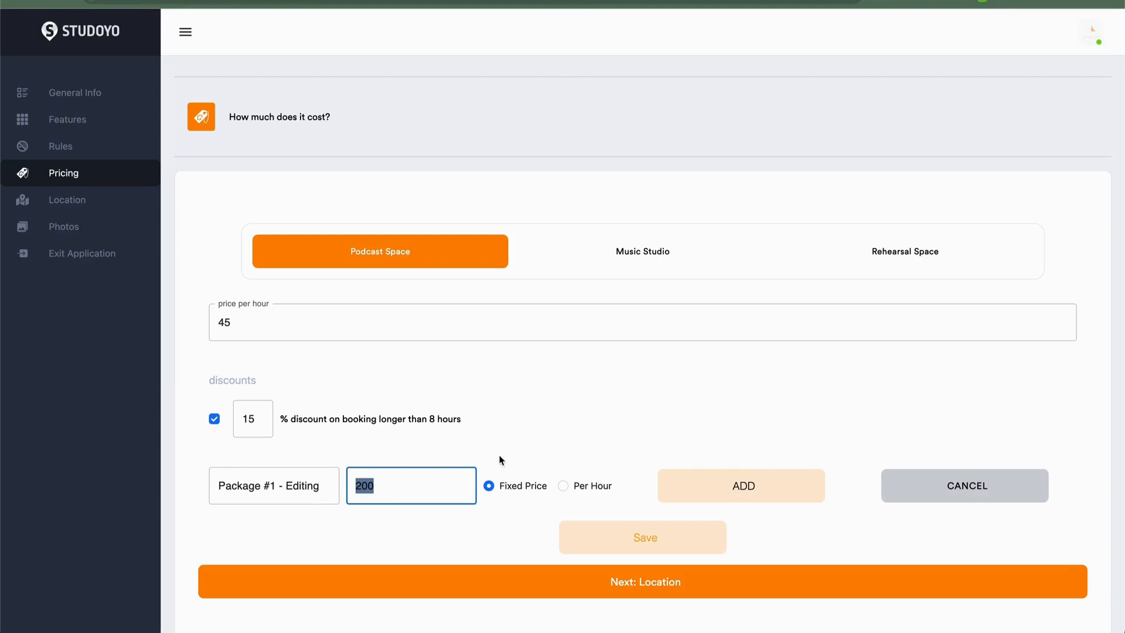
{"action": "left_click", "coordinate": [707, 477]}
- Save the Podcast Space pricing
{"action": "scroll", "coordinate": [687, 520], "scroll_direction": "down", "scroll_amount": 1}
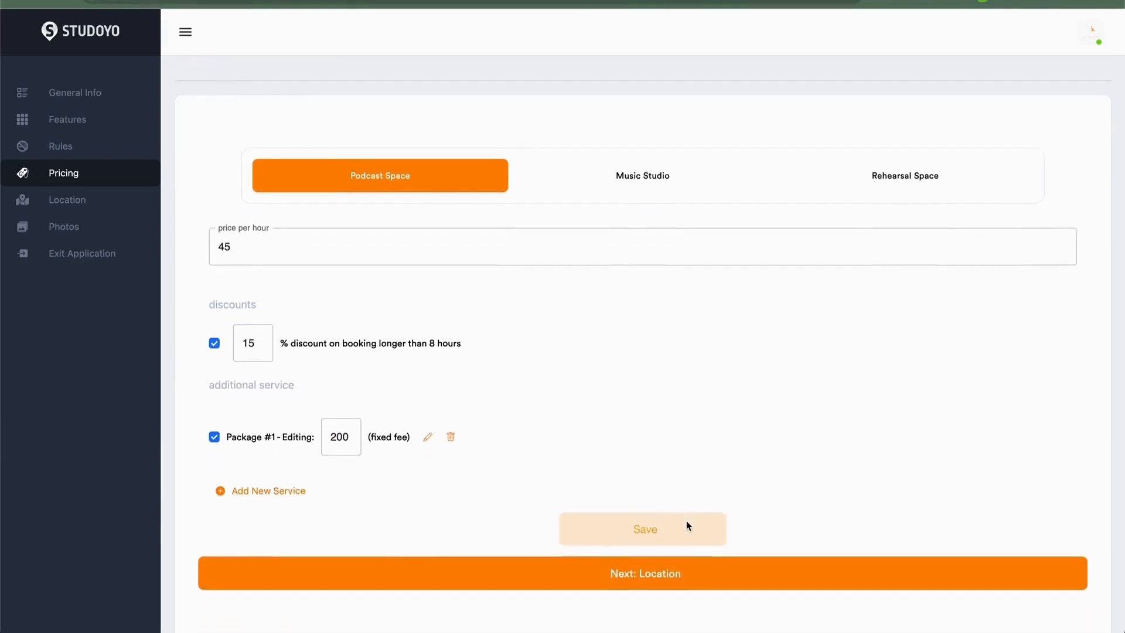
{"action": "scroll", "coordinate": [687, 520], "scroll_direction": "down", "scroll_amount": 1}
{"action": "left_click", "coordinate": [647, 460]}
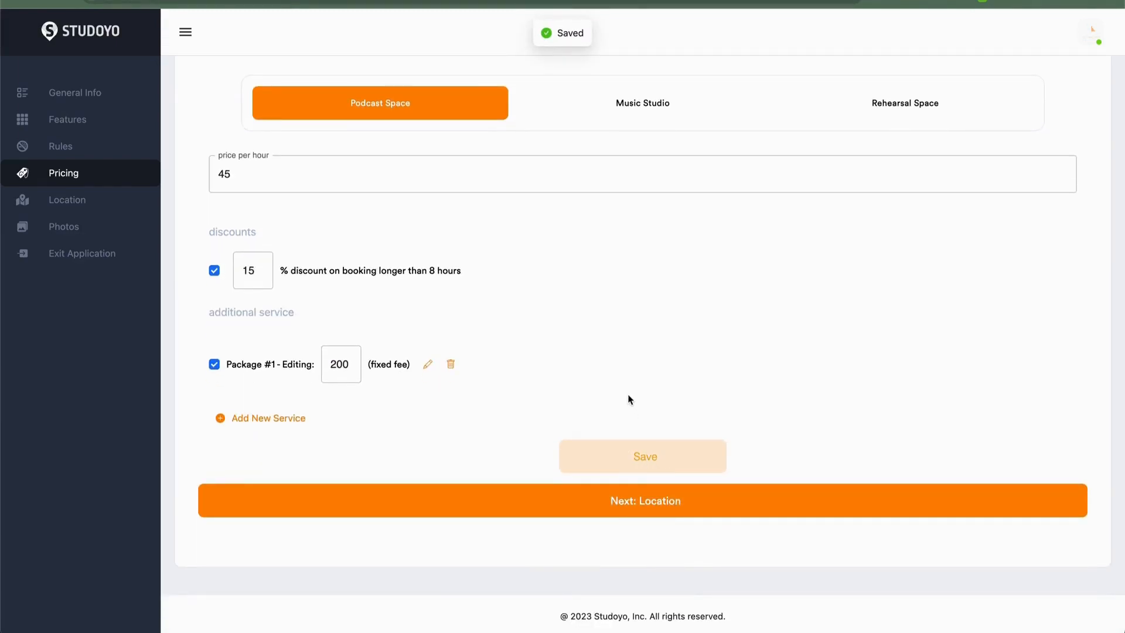
- Set the Rehearsal Space price per hour to 25 with a 15% discount on bookings longer than 8 hours, and save
{"action": "scroll", "coordinate": [630, 399], "scroll_direction": "up", "scroll_amount": 2}
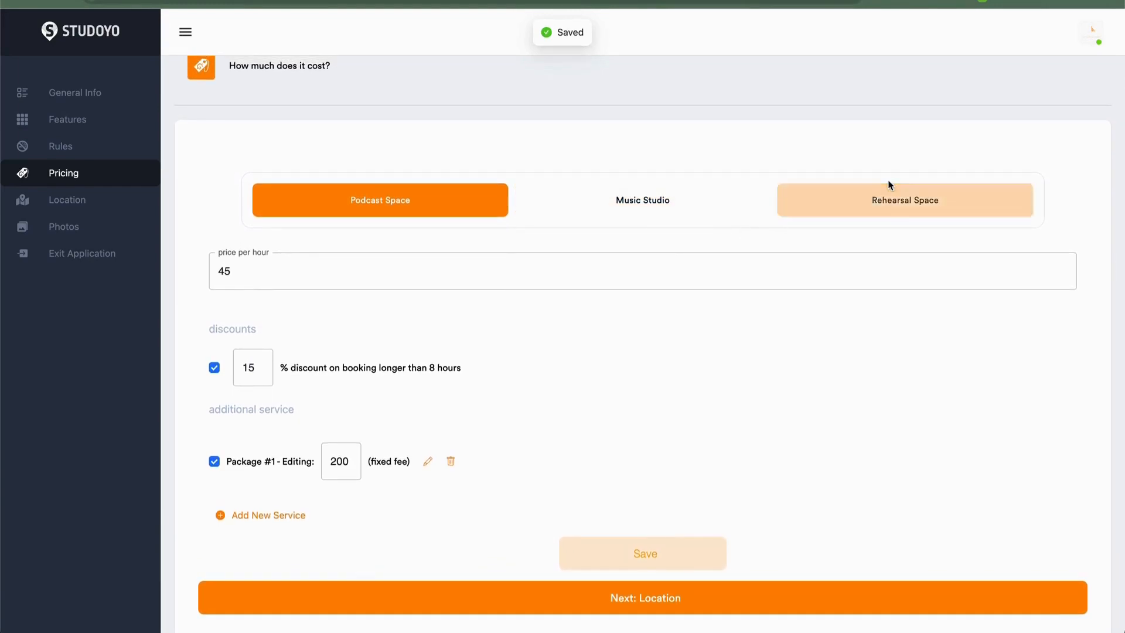
{"action": "left_click", "coordinate": [892, 206]}
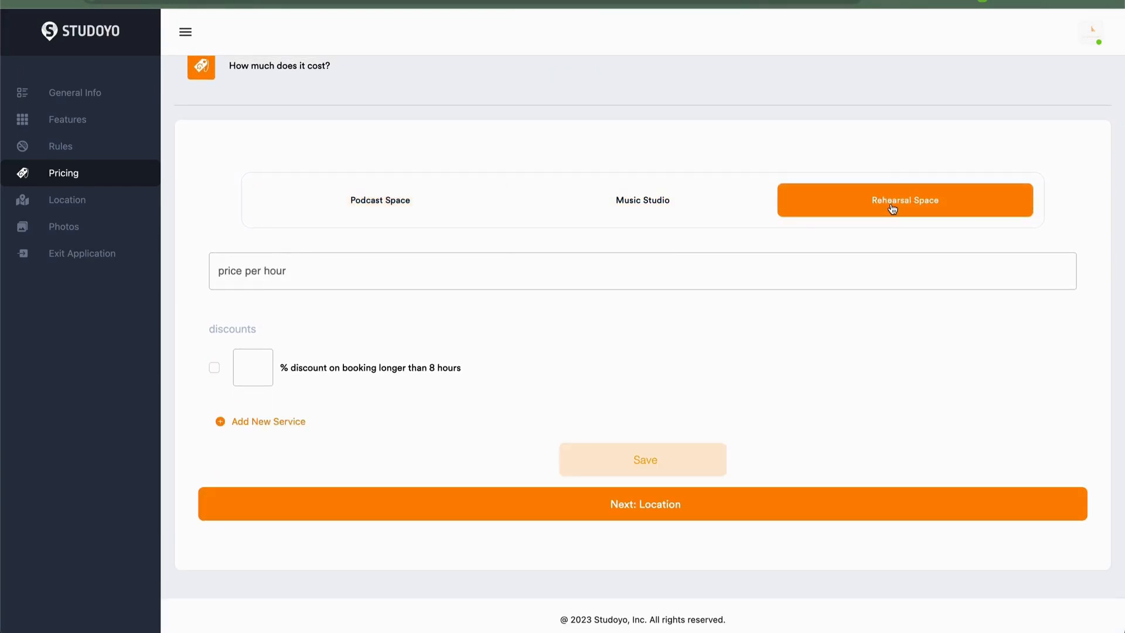
{"action": "left_click", "coordinate": [435, 273]}
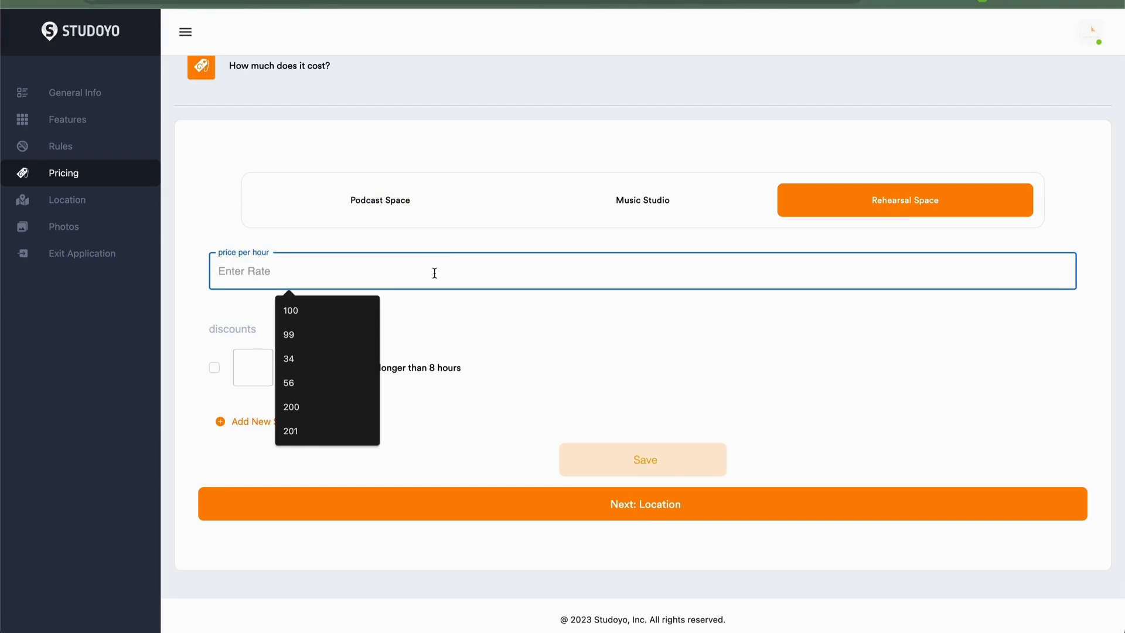
{"action": "type", "text": "25"}
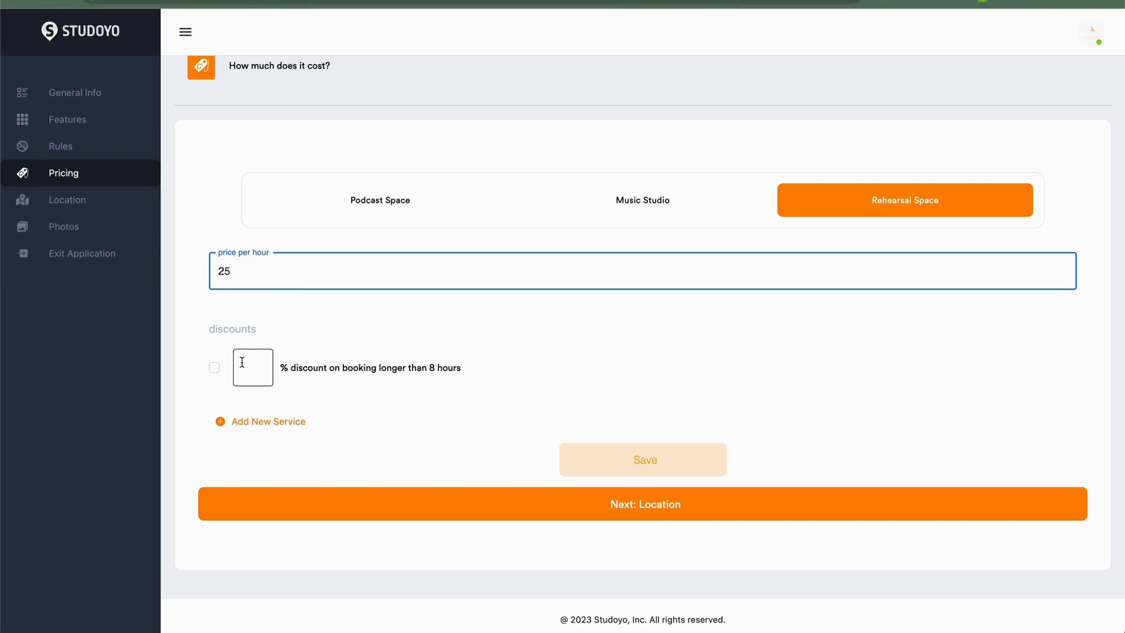
{"action": "left_click", "coordinate": [267, 365]}
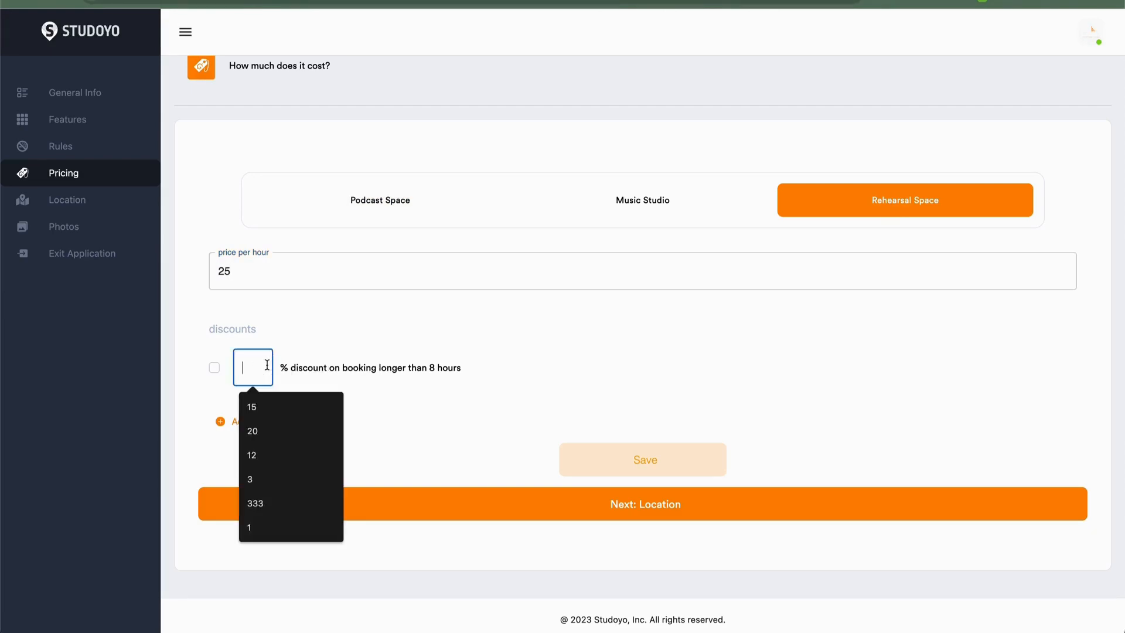
{"action": "type", "text": "15"}
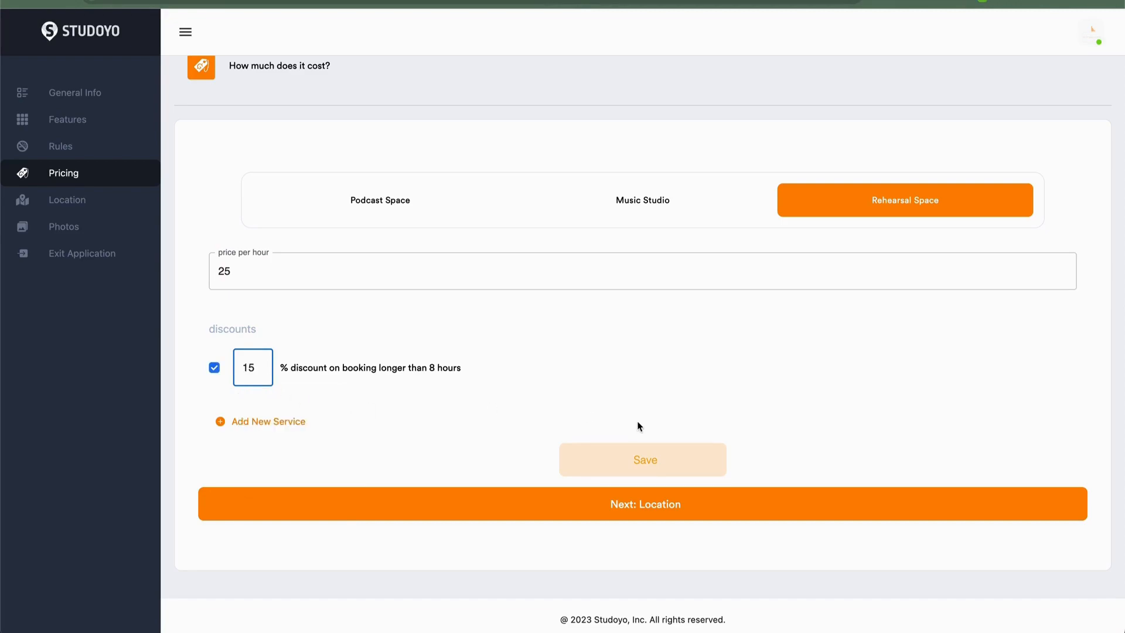
{"action": "left_click", "coordinate": [651, 458]}
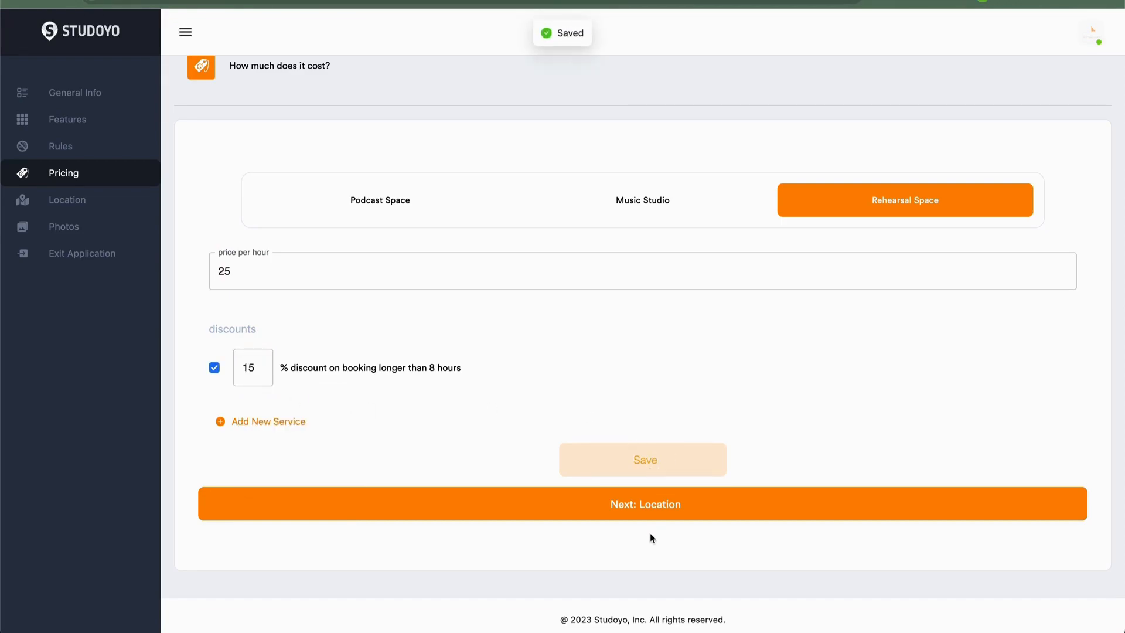
- Review the Music Studio and Podcast Space pricing and continue to the Location step
{"action": "left_click", "coordinate": [604, 194]}
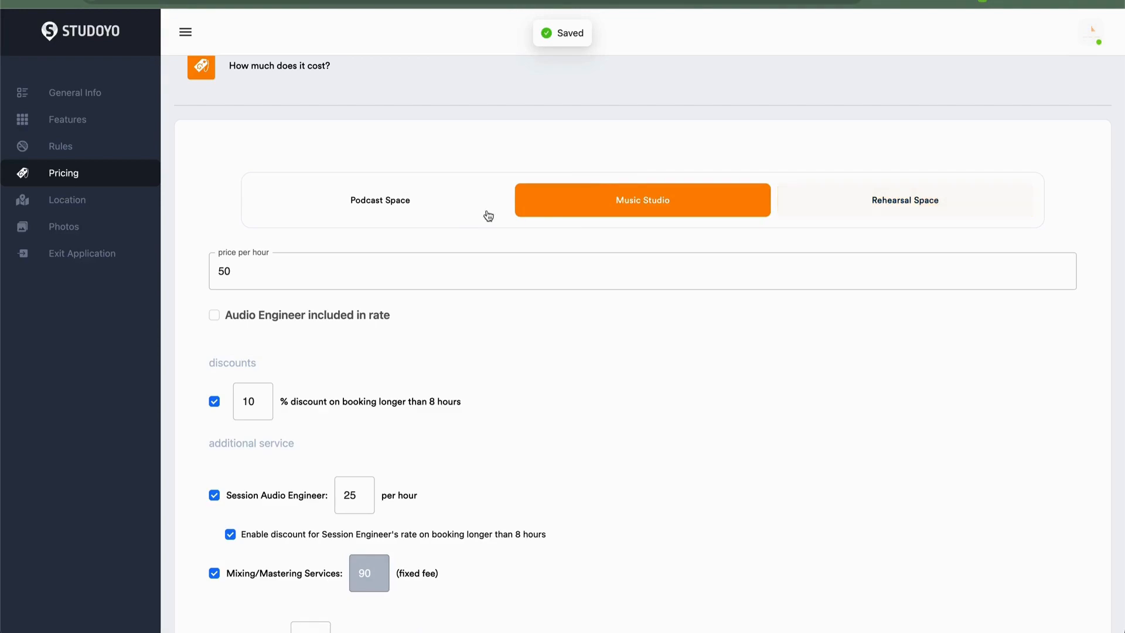
{"action": "left_click", "coordinate": [437, 207]}
{"action": "left_click", "coordinate": [651, 598]}
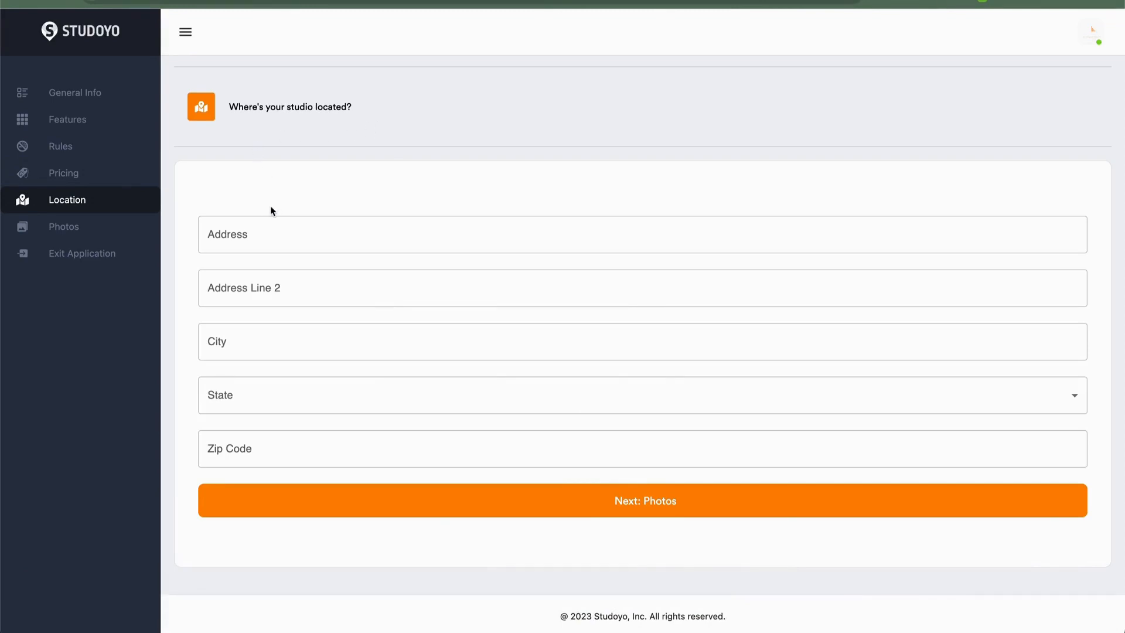
- Fill in the studio's street address from the suggestions and set the city to New York
{"action": "left_click", "coordinate": [326, 233]}
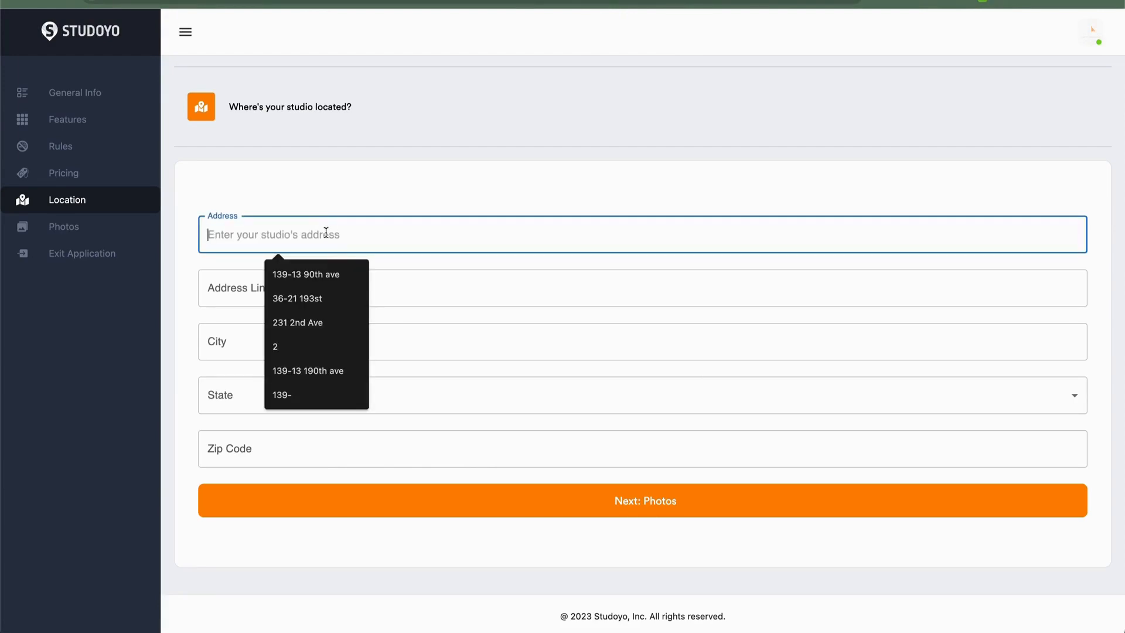
{"action": "left_click", "coordinate": [333, 322]}
{"action": "left_click", "coordinate": [263, 292]}
{"action": "left_click", "coordinate": [227, 338]}
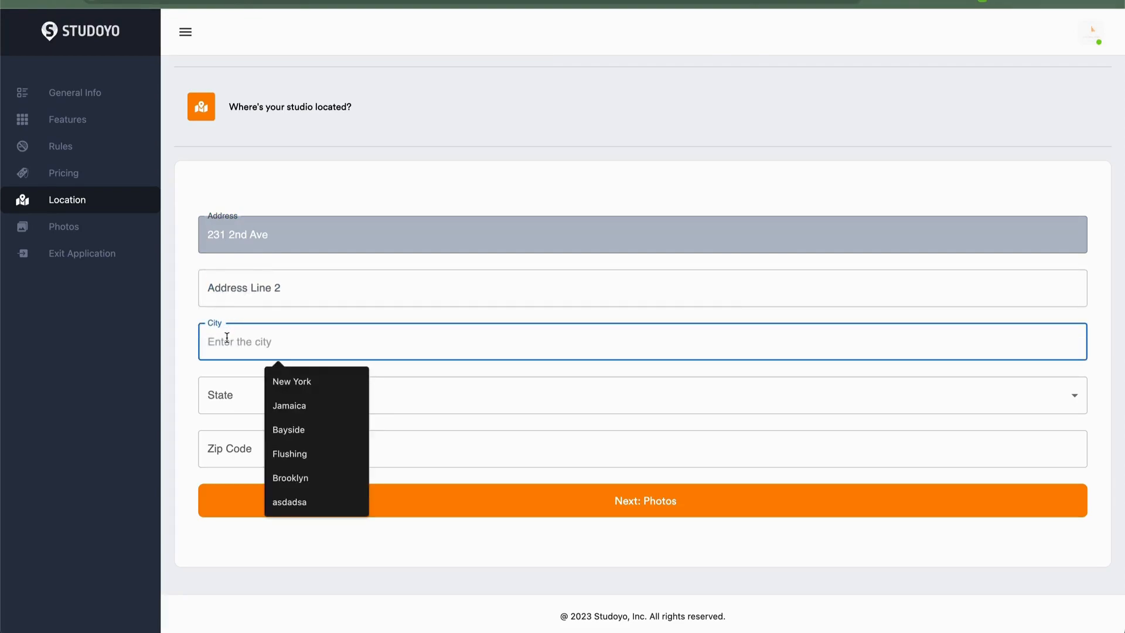
{"action": "left_click", "coordinate": [292, 382]}
- Set the state to New York
{"action": "left_click", "coordinate": [262, 407]}
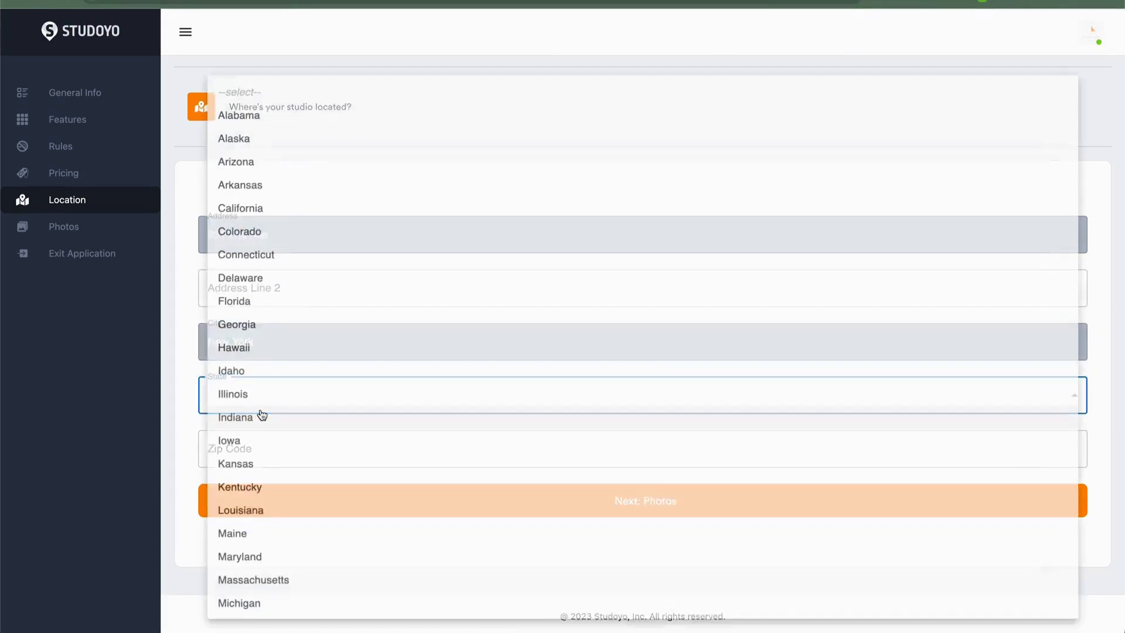
{"action": "scroll", "coordinate": [266, 498], "scroll_direction": "down", "scroll_amount": 5}
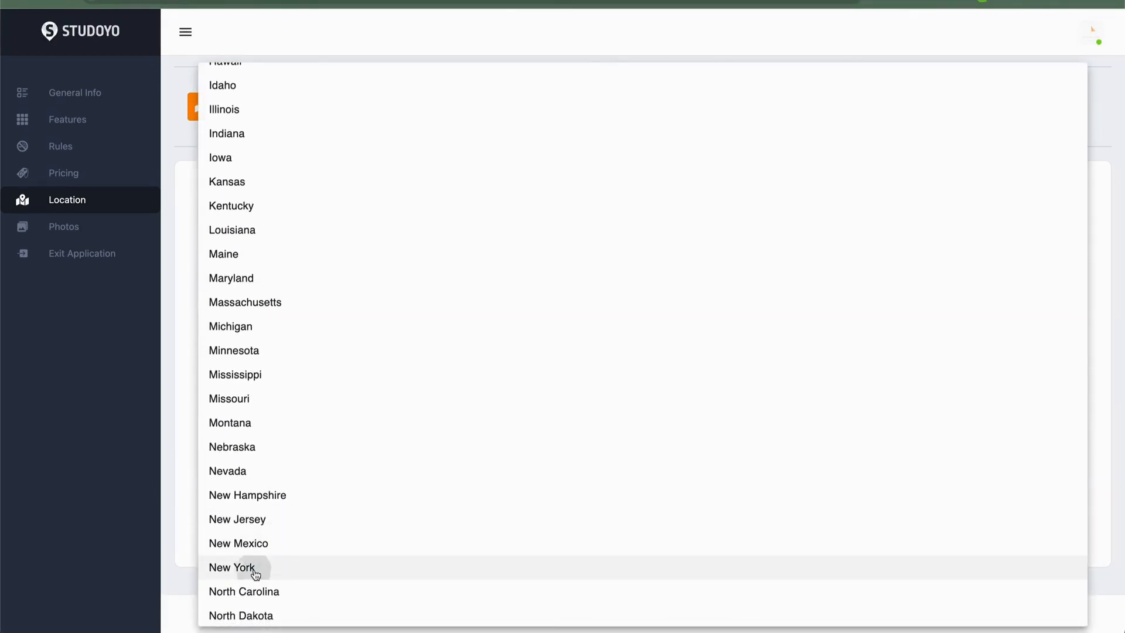
{"action": "left_click", "coordinate": [254, 572]}
- Enter the studio's zip code from the suggestions and continue to the Photos step
{"action": "left_click", "coordinate": [262, 454]}
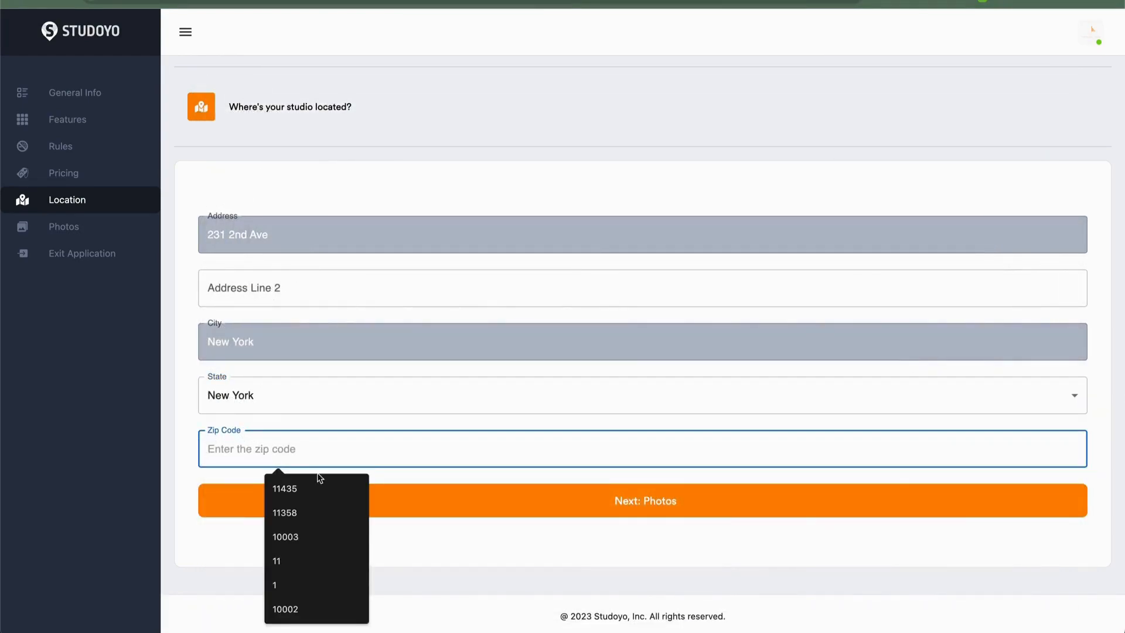
{"action": "left_click", "coordinate": [310, 531]}
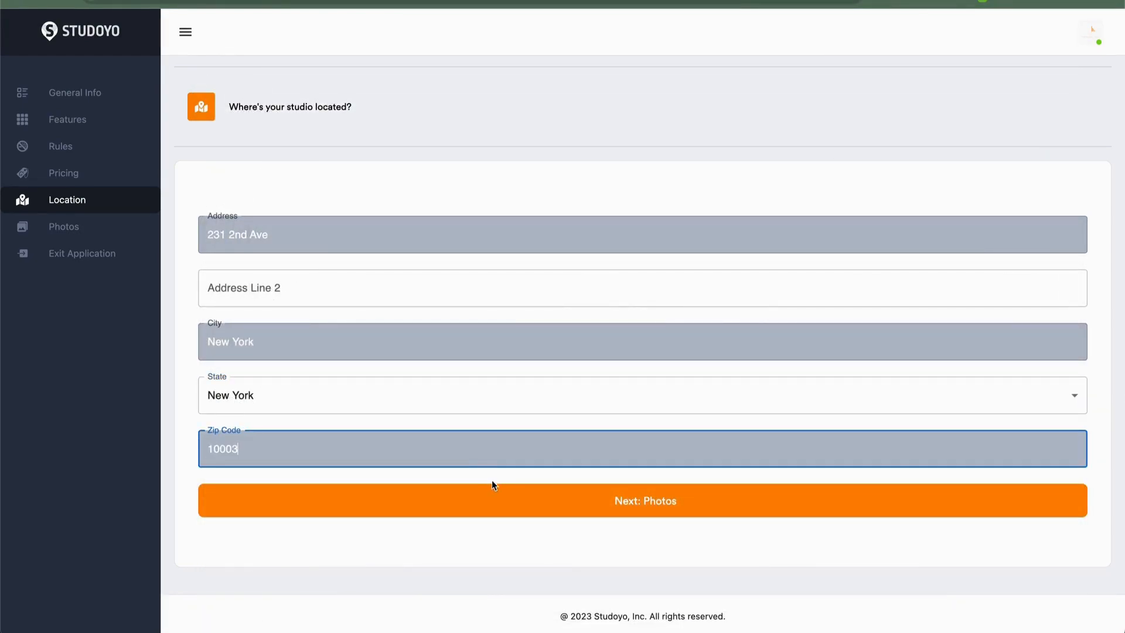
{"action": "left_click", "coordinate": [457, 502]}
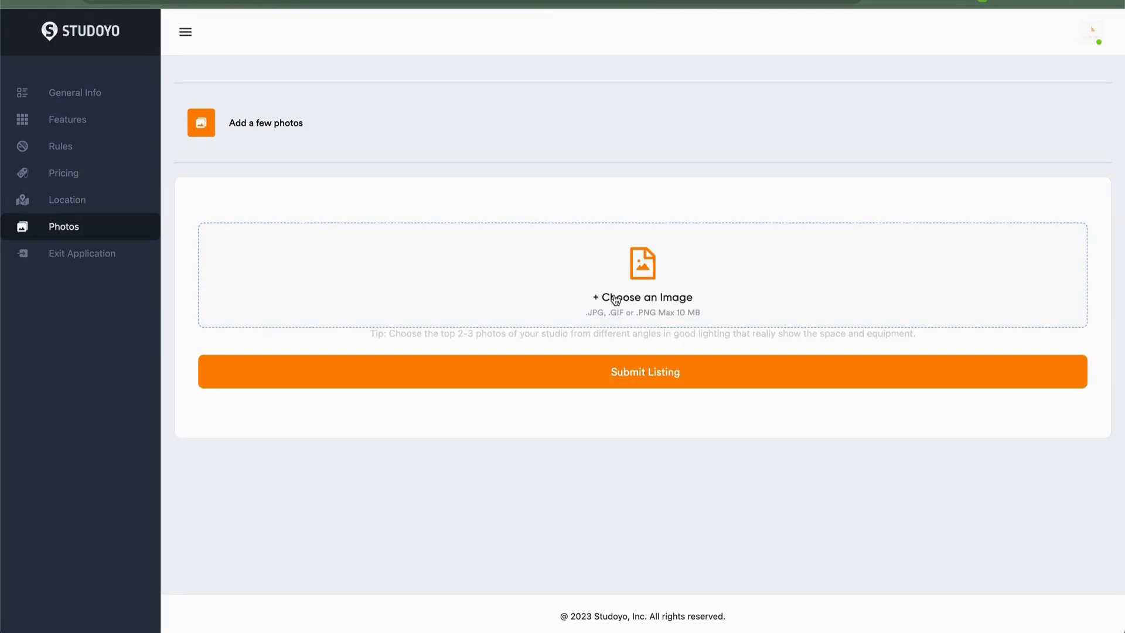
- Upload the Threshold New York studio photo from the Downloads folder
{"action": "left_click", "coordinate": [612, 298]}
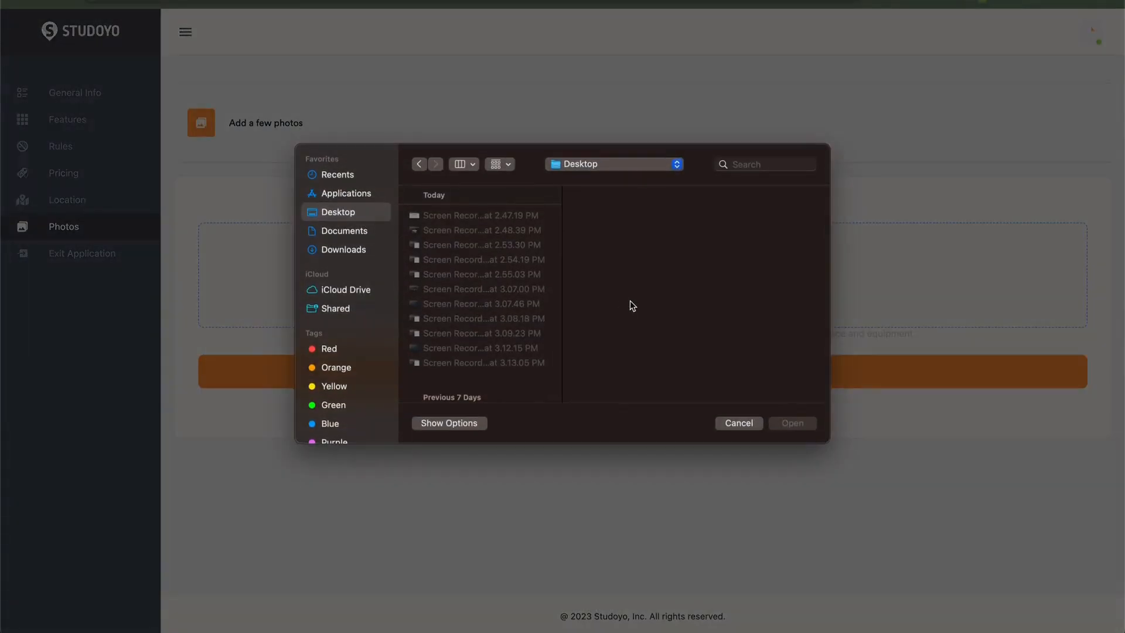
{"action": "left_click", "coordinate": [341, 231]}
{"action": "left_click", "coordinate": [337, 249]}
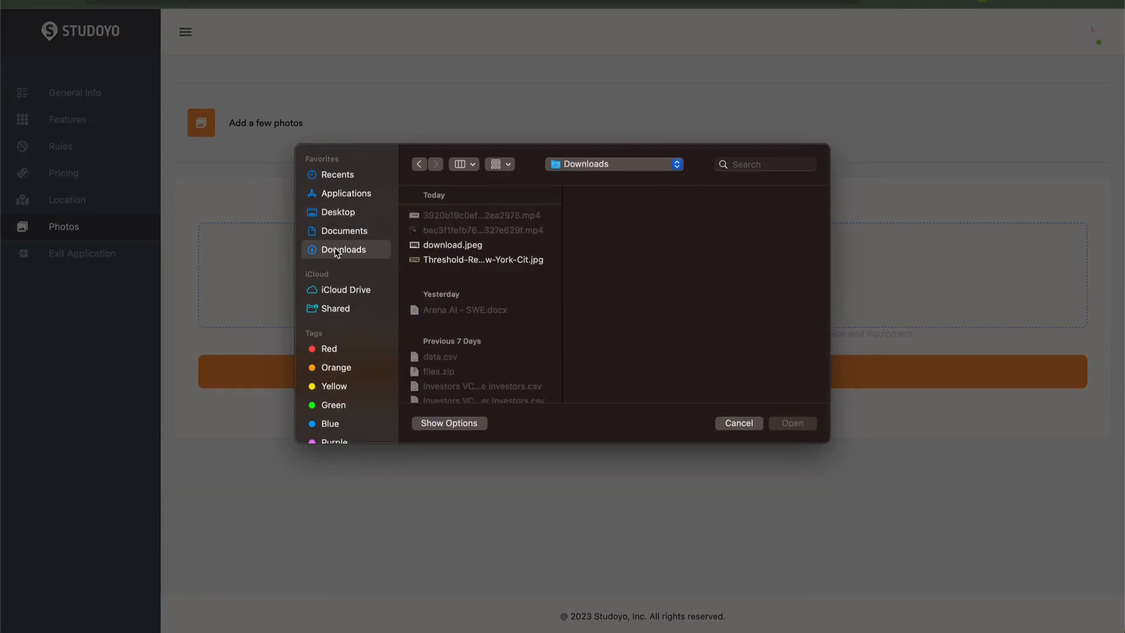
{"action": "left_click", "coordinate": [451, 259]}
{"action": "left_click", "coordinate": [451, 245]}
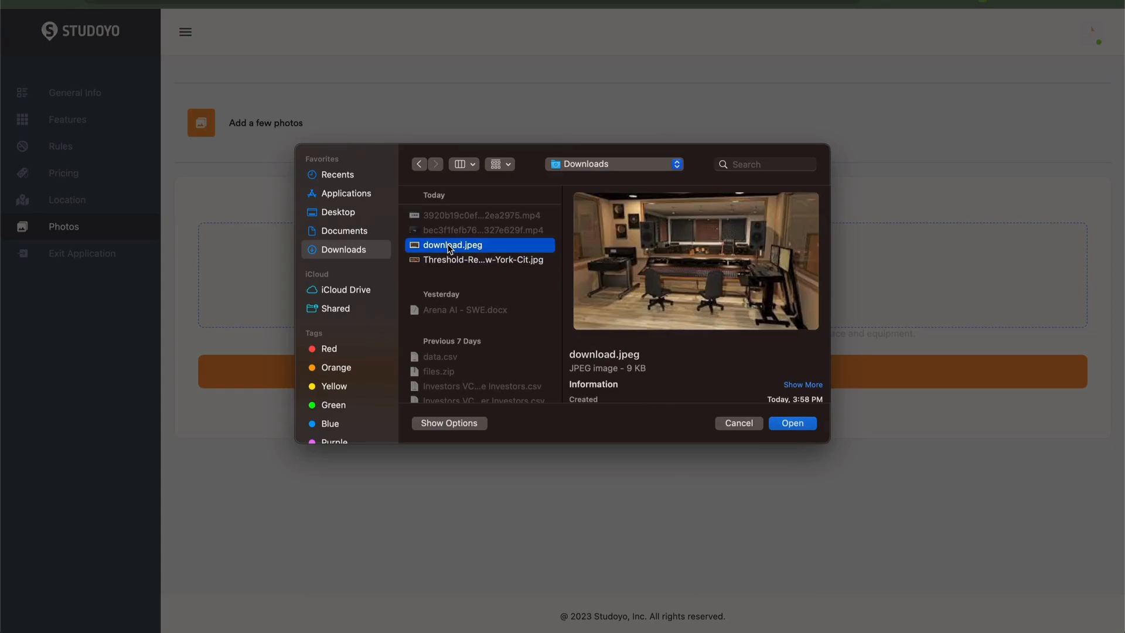
{"action": "left_click", "coordinate": [497, 263]}
{"action": "left_click", "coordinate": [793, 423]}
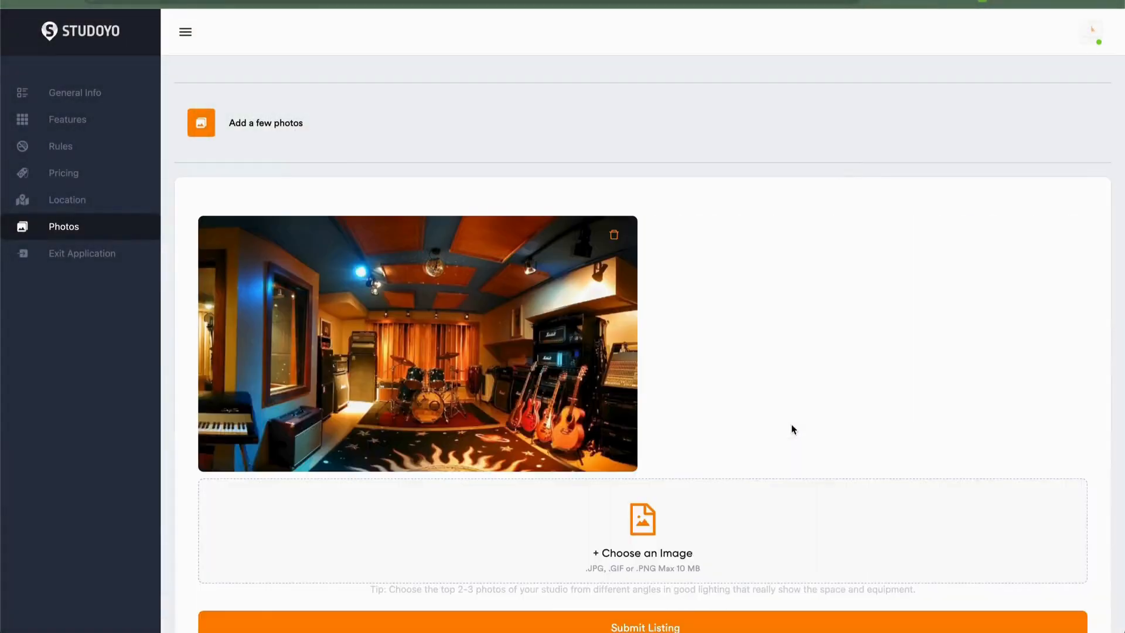
- Upload download.jpeg from the Downloads folder as a second photo
{"action": "left_click", "coordinate": [668, 537]}
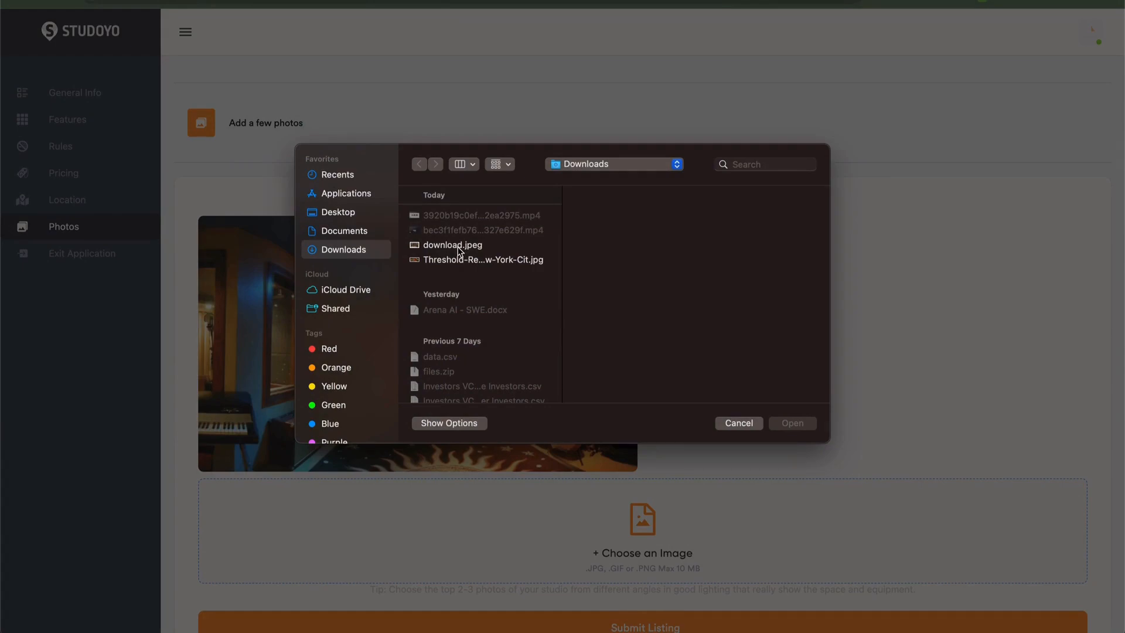
{"action": "left_click", "coordinate": [459, 246]}
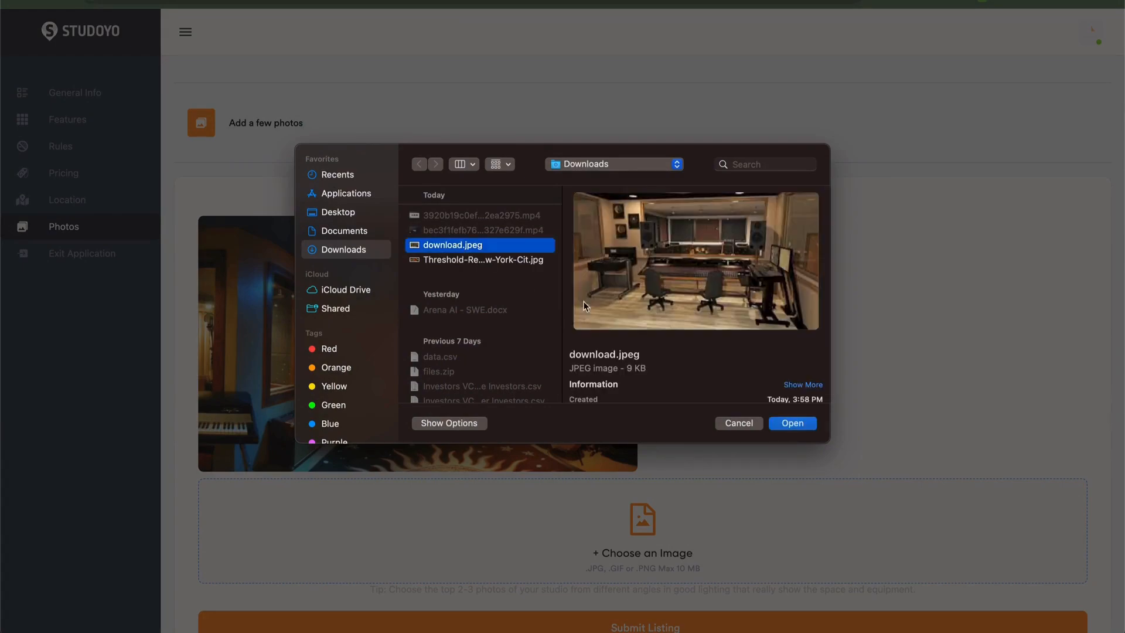
{"action": "left_click", "coordinate": [794, 423]}
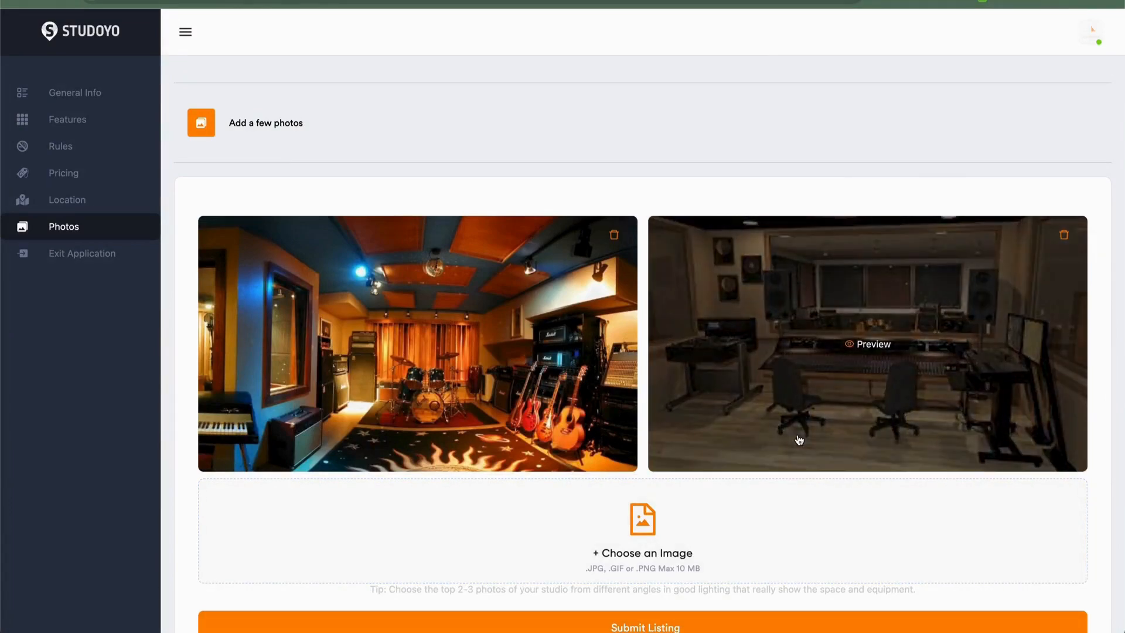
- Submit the listing
{"action": "scroll", "coordinate": [798, 439], "scroll_direction": "down", "scroll_amount": 3}
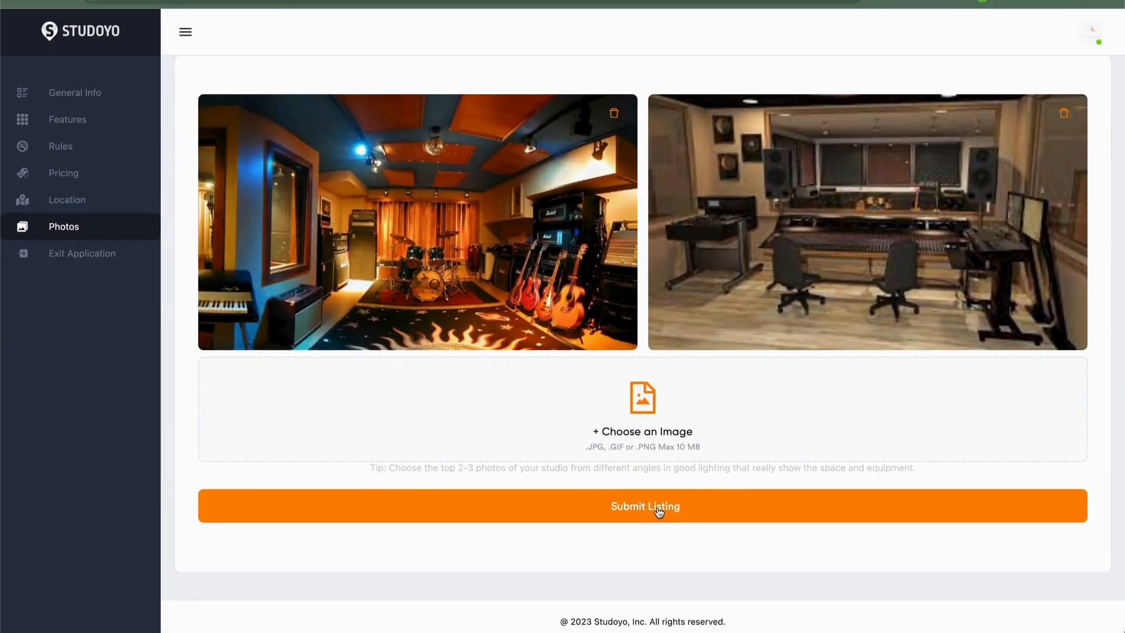
{"action": "left_click", "coordinate": [658, 511]}
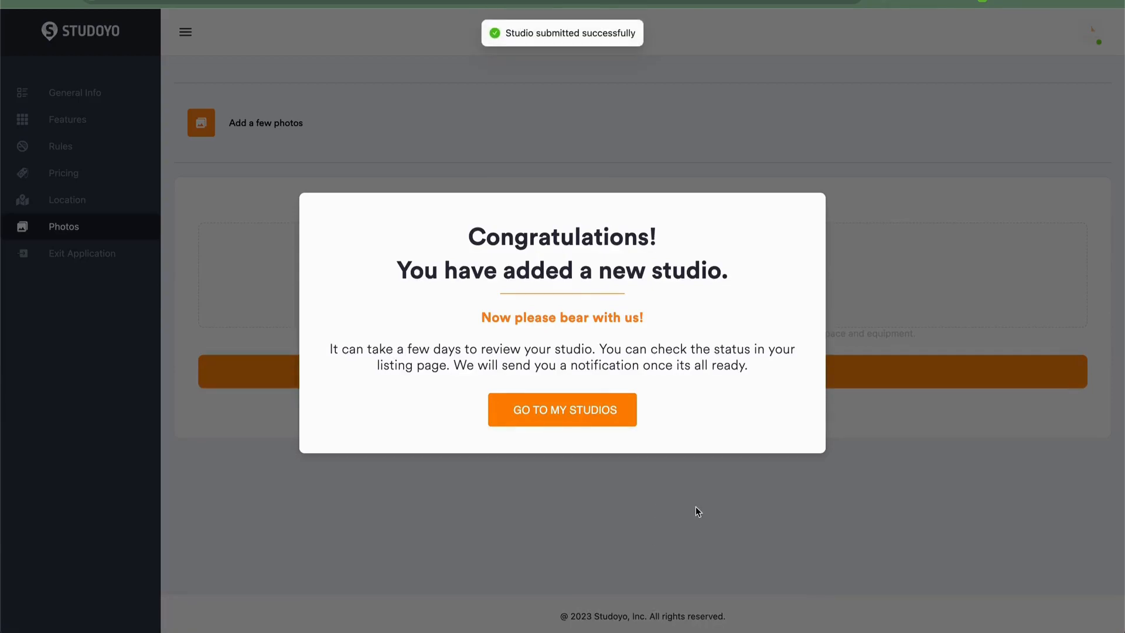
{"action": "left_click", "coordinate": [695, 506]}
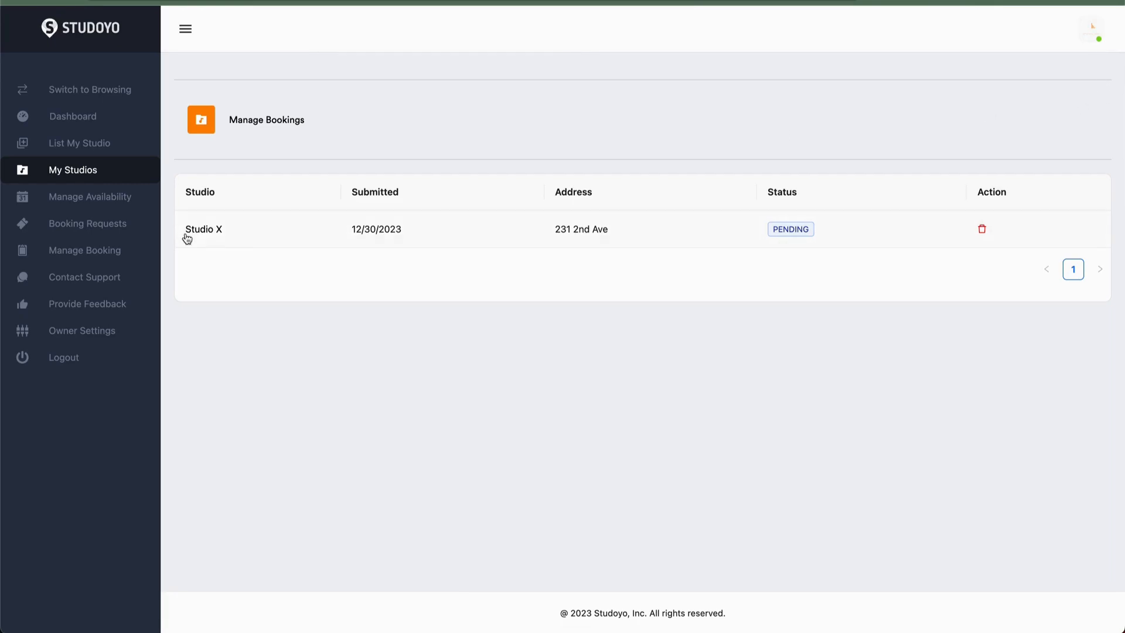
- Inspect the status of the Studio X listing in My Studios
{"action": "left_click", "coordinate": [786, 227]}
{"action": "left_click_drag", "start_coordinate": [786, 228], "coordinate": [826, 236]}
{"action": "left_click", "coordinate": [824, 238]}
- Browse the owner settings profile and open the Sync Calendars page
{"action": "left_click", "coordinate": [98, 329]}
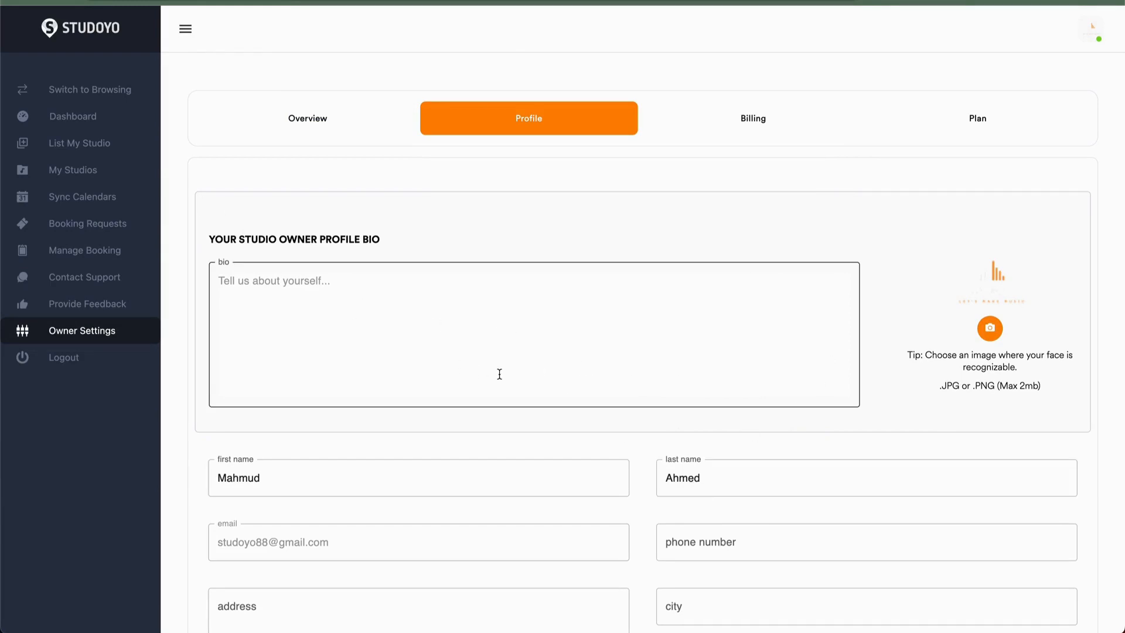
{"action": "left_click", "coordinate": [108, 201]}
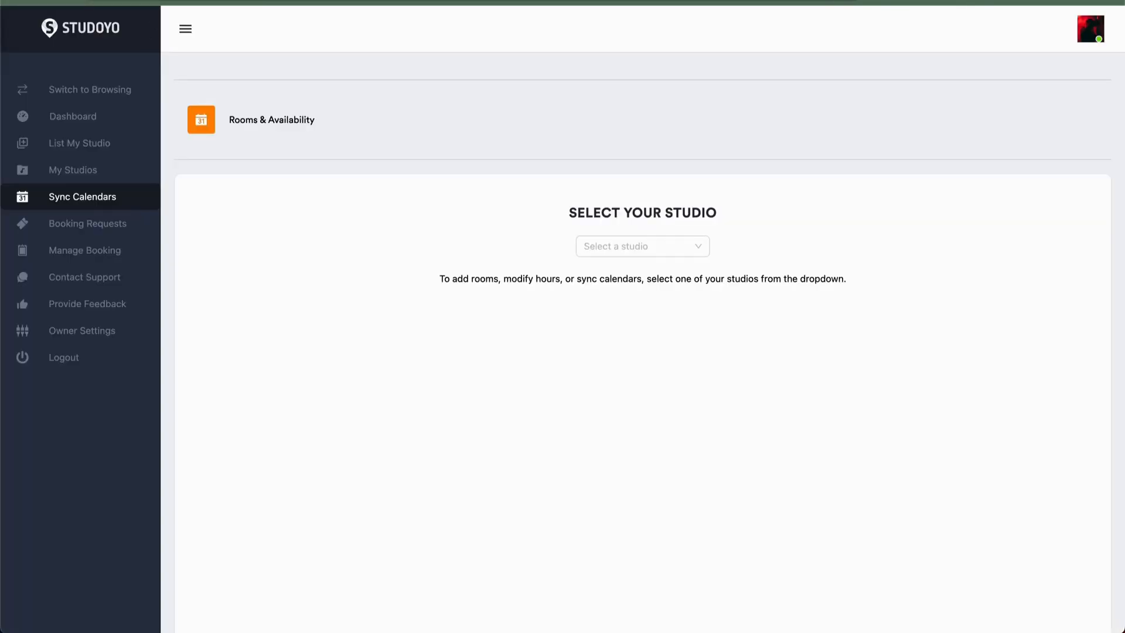